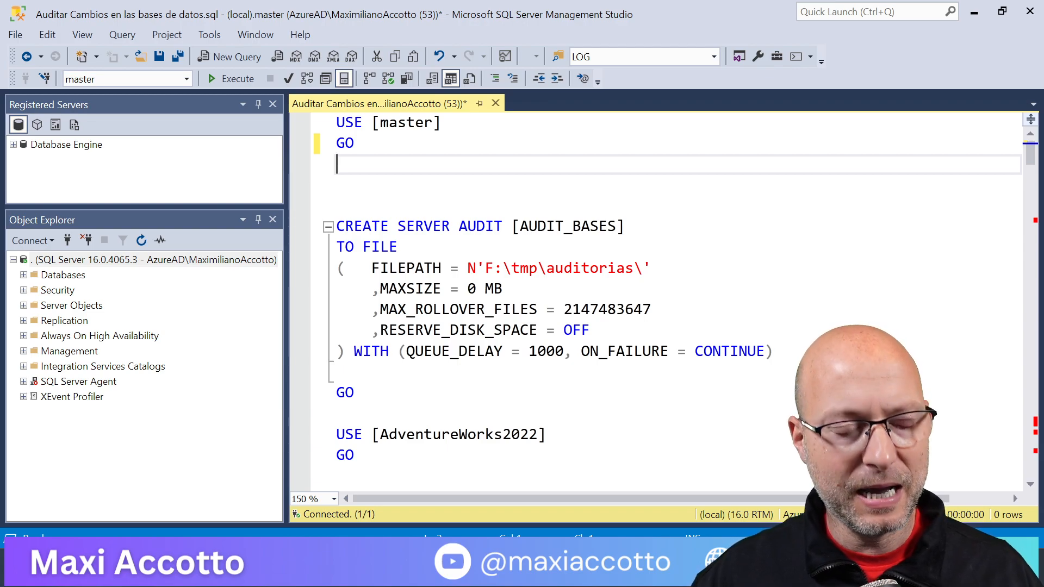
Start a new server-level audit under the server's Security node and name it Audit_Bases
{"action": "left_click", "coordinate": [23, 290]}
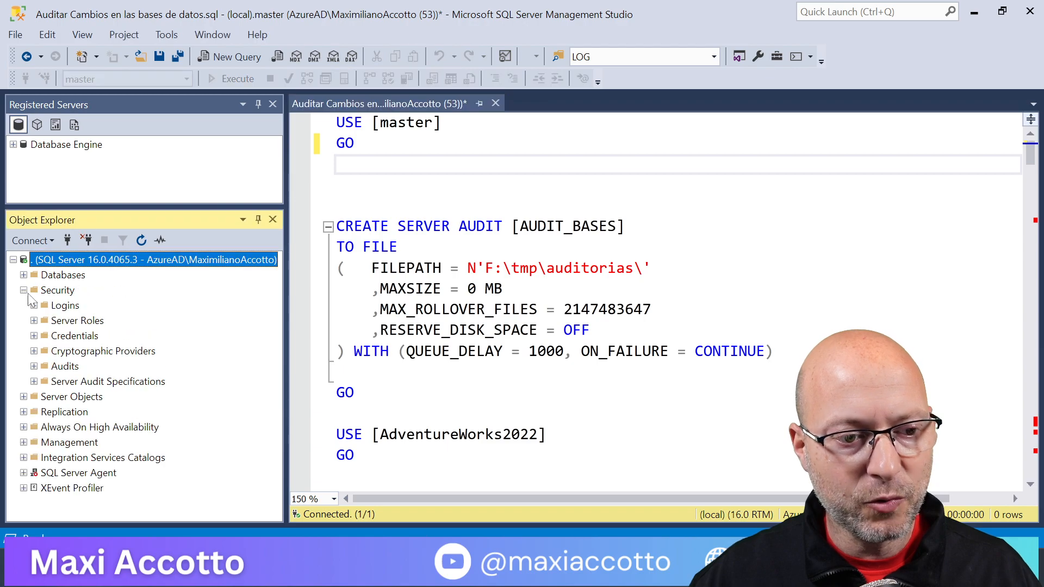
{"action": "left_click", "coordinate": [34, 366]}
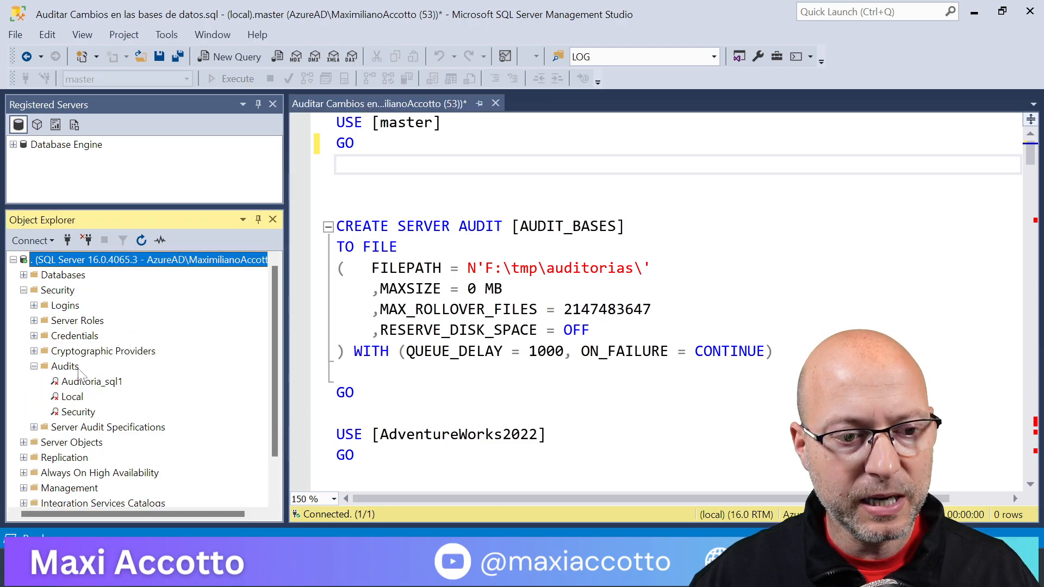
{"action": "right_click", "coordinate": [68, 370]}
{"action": "left_click", "coordinate": [131, 379]}
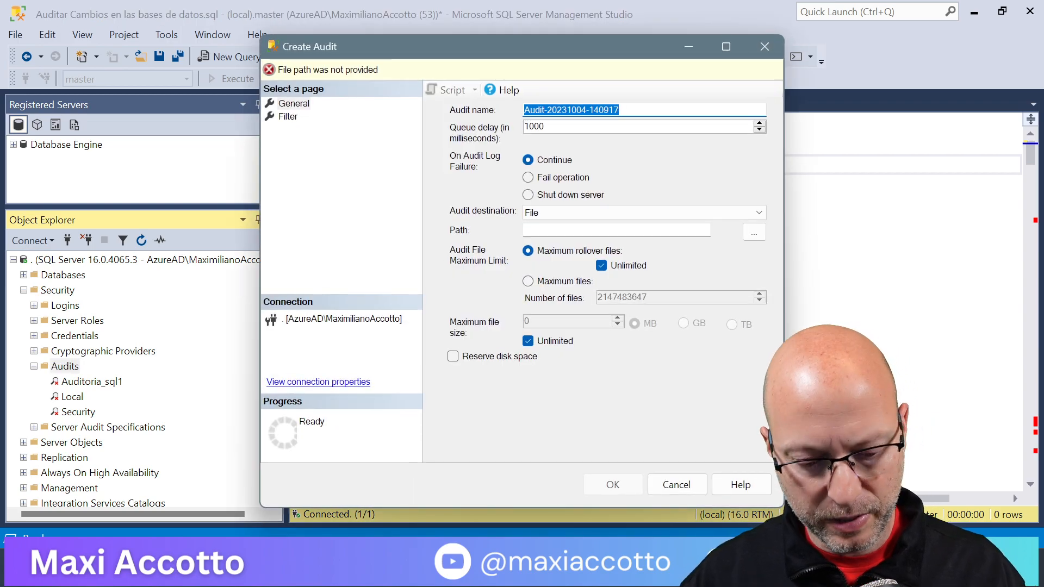
{"action": "left_click_drag", "start_coordinate": [590, 50], "coordinate": [663, 102]}
{"action": "type", "text": "Audit"}
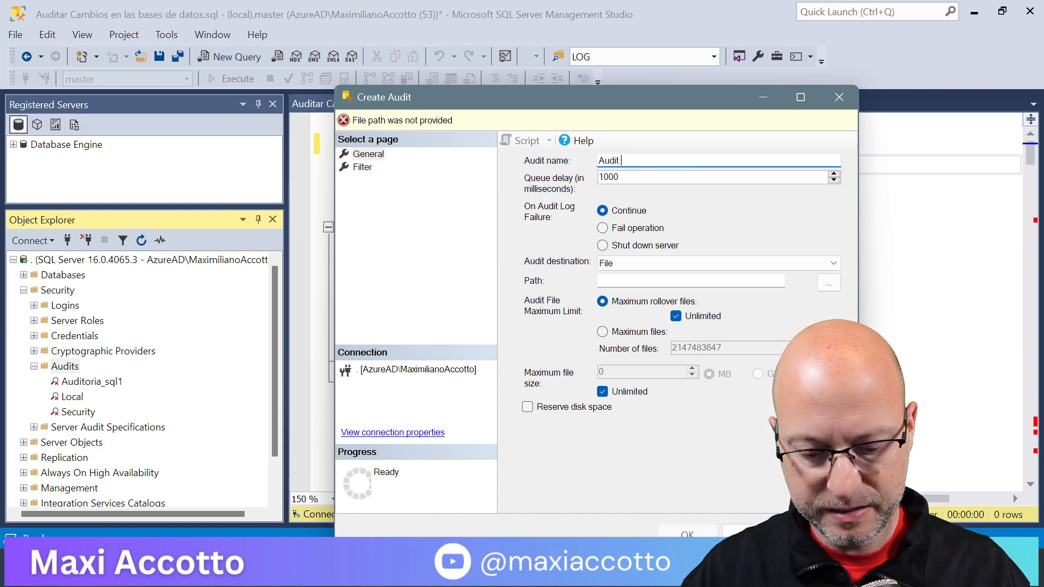
{"action": "type", "text": " _Bases"}
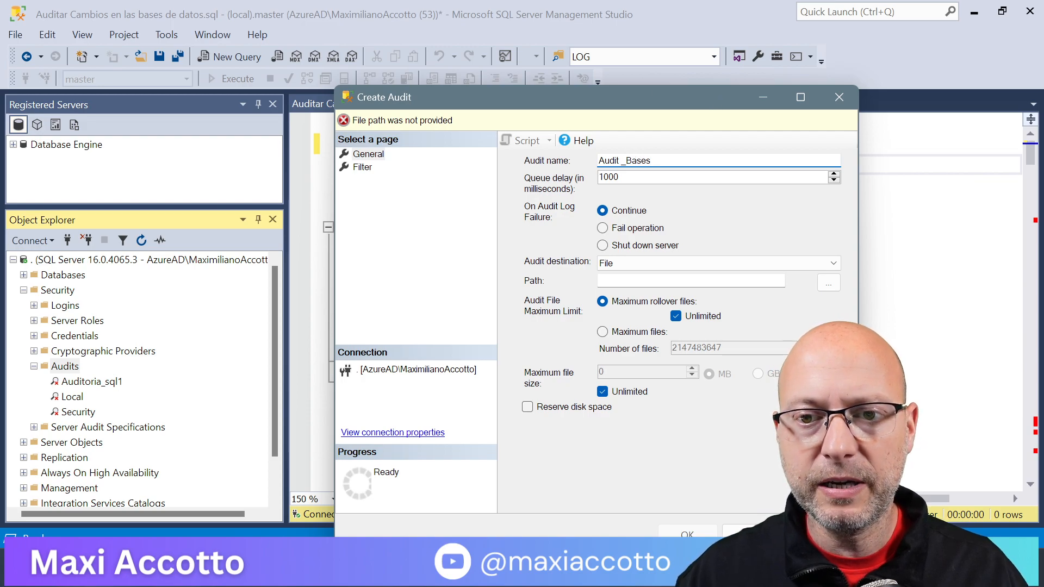
{"action": "key", "text": "BackSpace"}
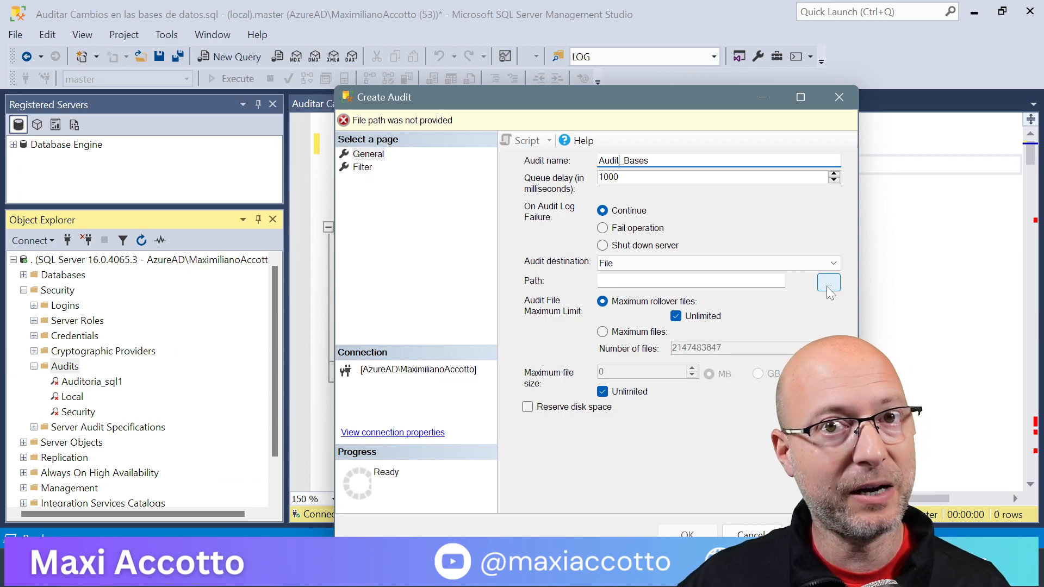
Set the audit's file destination path to the folder F:\tmp\Auditorias
{"action": "left_click", "coordinate": [827, 283]}
{"action": "left_click", "coordinate": [443, 120]}
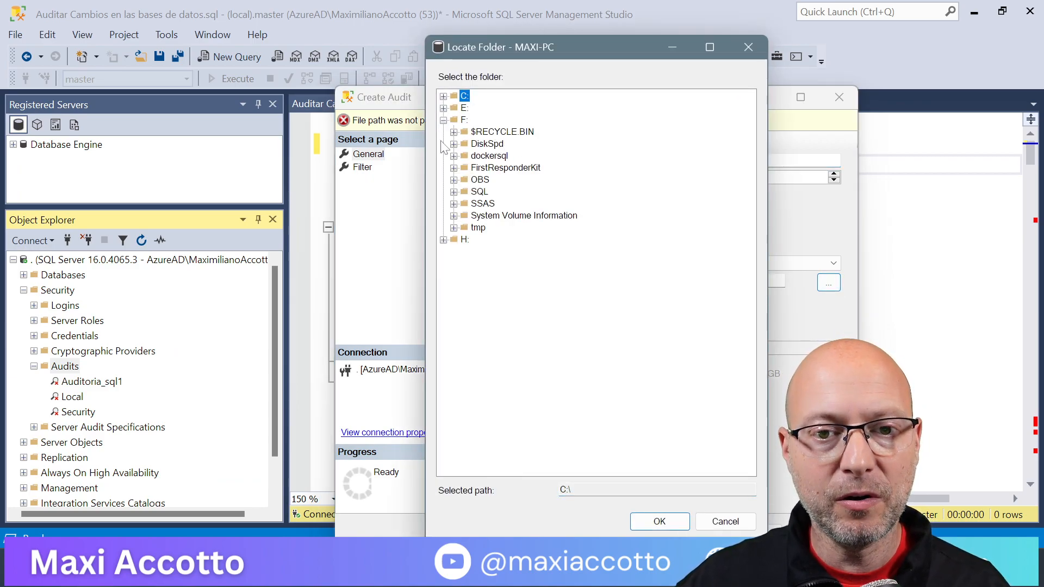
{"action": "left_click", "coordinate": [443, 120]}
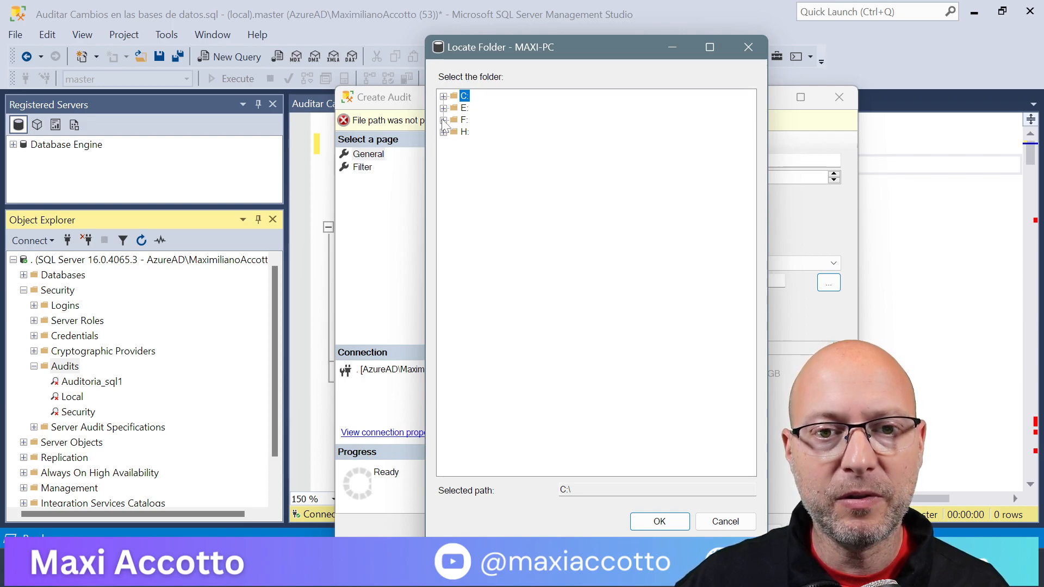
{"action": "left_click", "coordinate": [444, 120]}
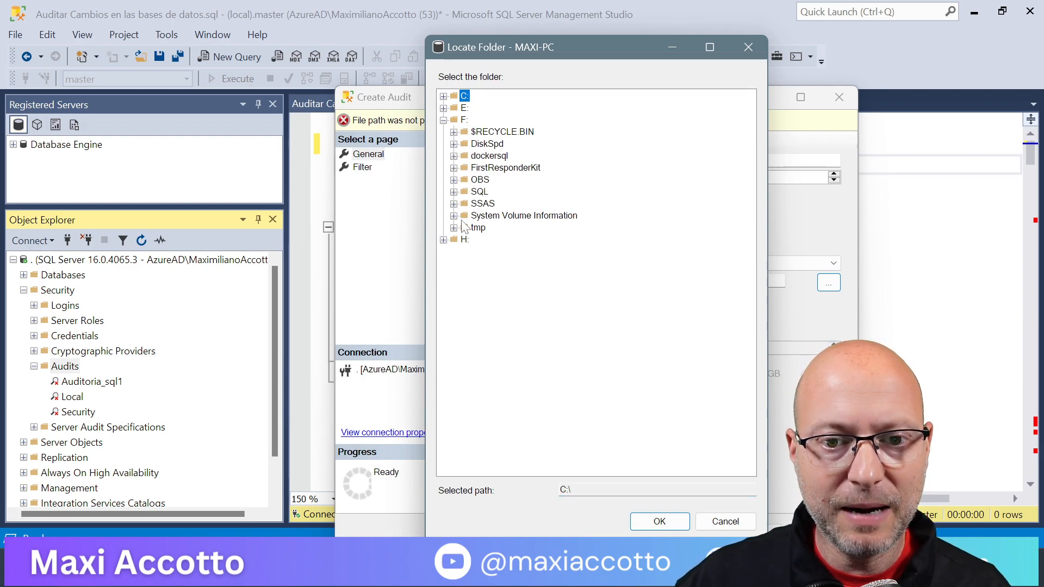
{"action": "left_click", "coordinate": [443, 239]}
{"action": "left_click", "coordinate": [443, 108]}
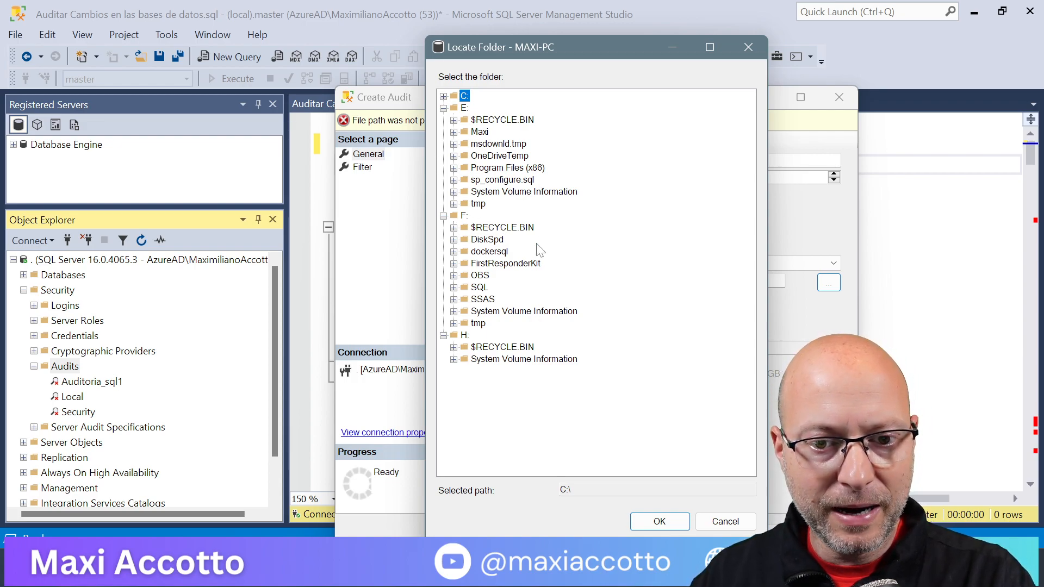
{"action": "left_click", "coordinate": [477, 324]}
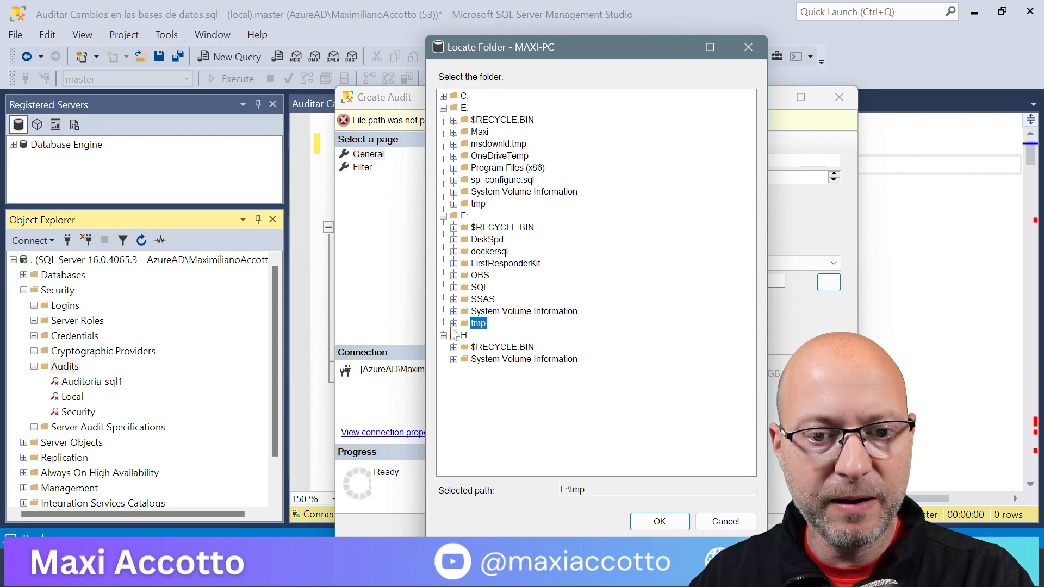
{"action": "left_click", "coordinate": [454, 323]}
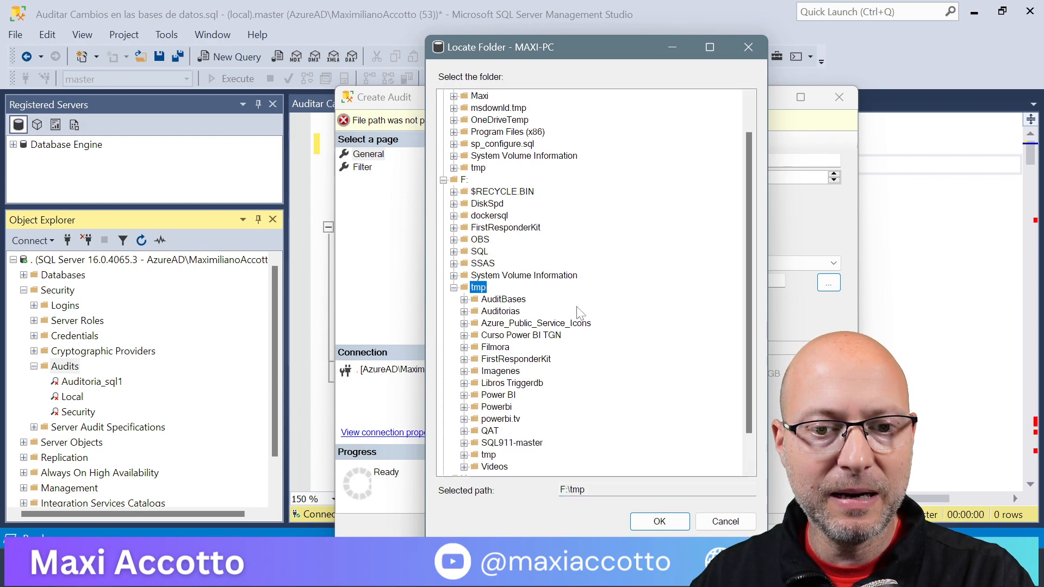
{"action": "left_click", "coordinate": [497, 300]}
{"action": "left_click", "coordinate": [497, 313]}
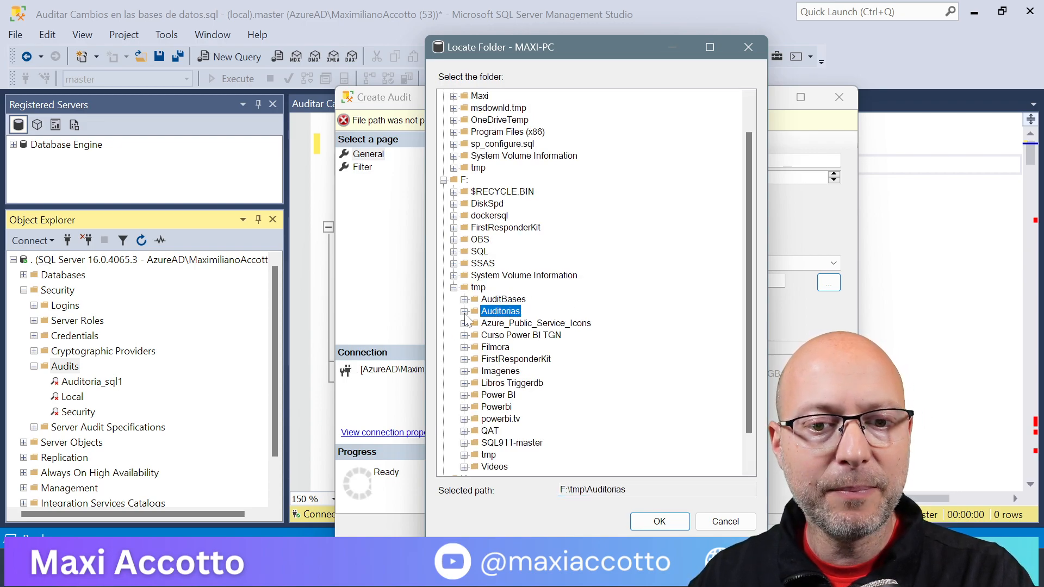
{"action": "left_click", "coordinate": [464, 312]}
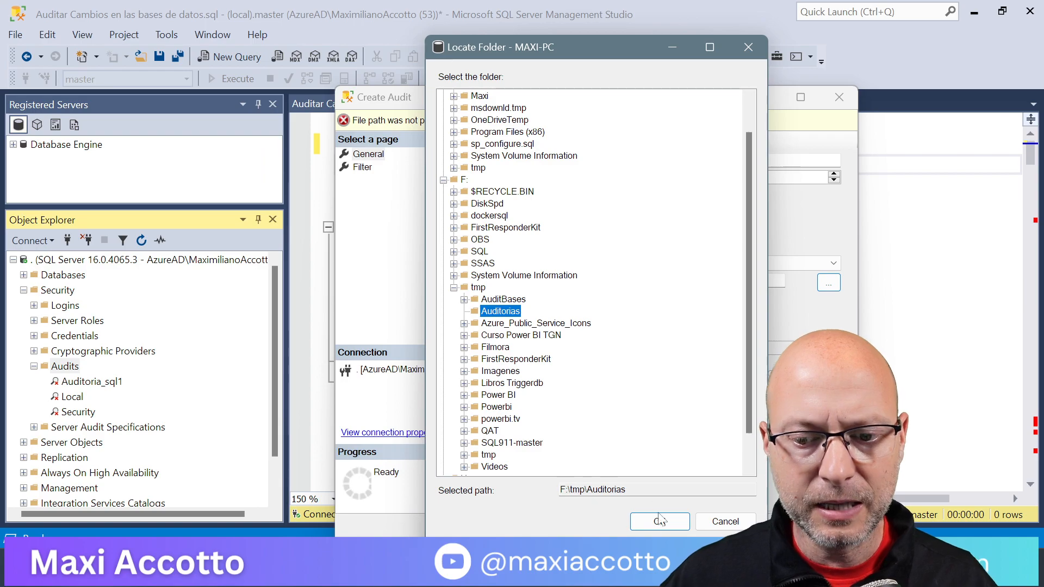
{"action": "left_click", "coordinate": [659, 522]}
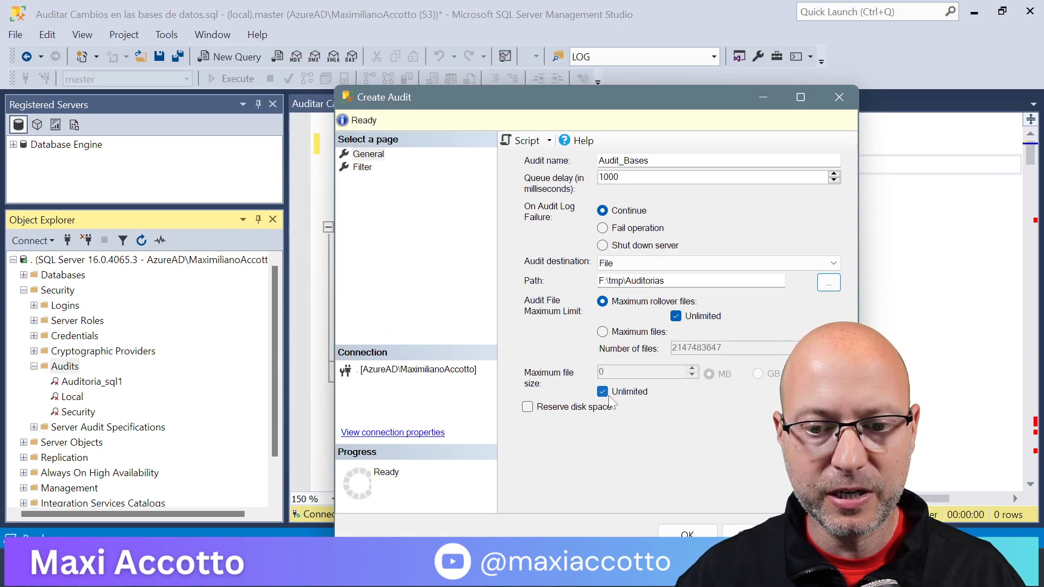
Limit the audit's maximum file size to 2 GB instead of unlimited and create the audit
{"action": "left_click", "coordinate": [603, 393]}
{"action": "left_click", "coordinate": [757, 374]}
{"action": "key", "text": "shift+Tab"}
{"action": "type", "text": "2"}
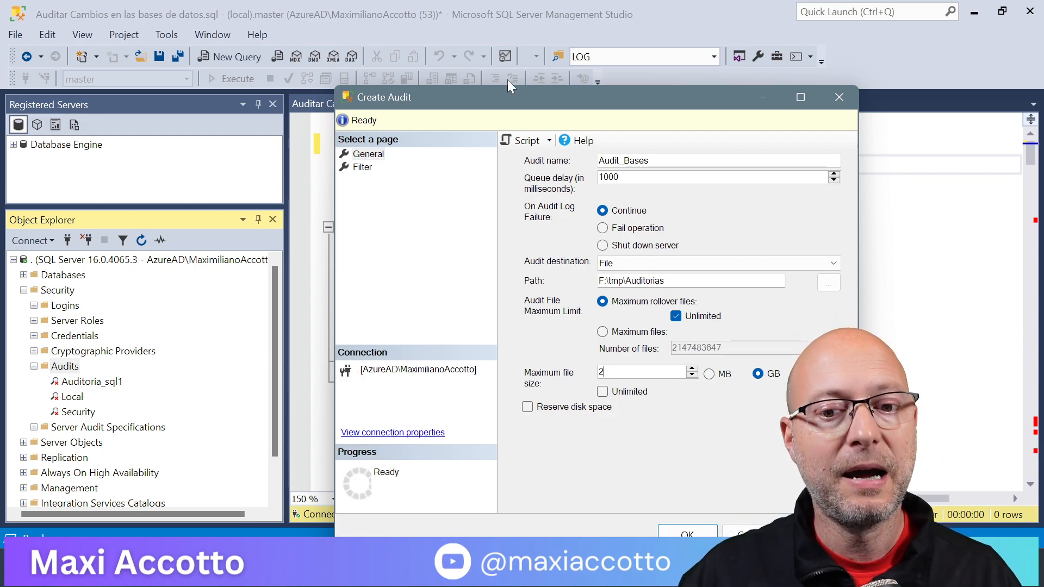
{"action": "left_click_drag", "start_coordinate": [491, 99], "coordinate": [435, 48]}
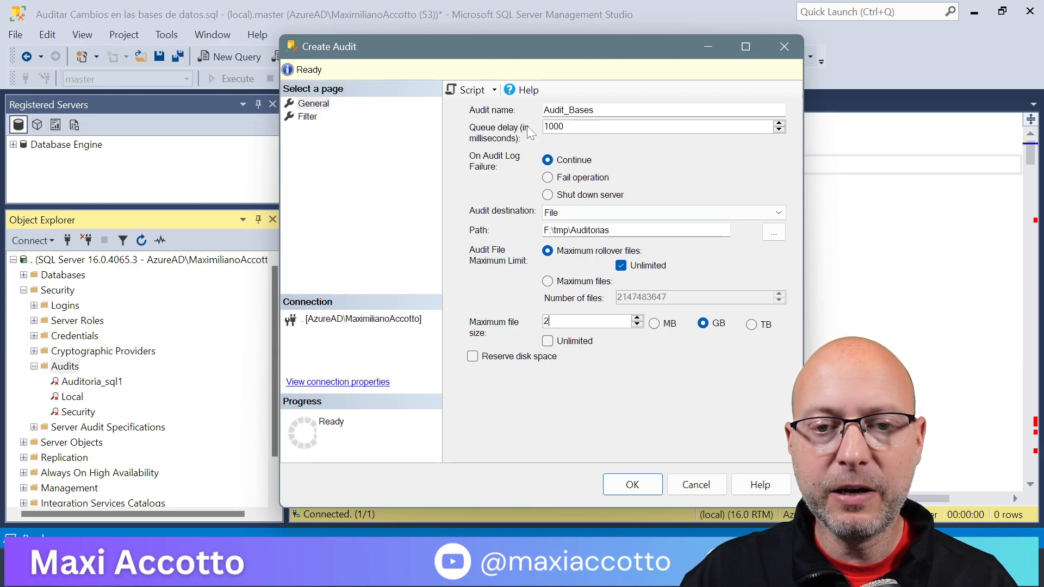
{"action": "left_click", "coordinate": [633, 485]}
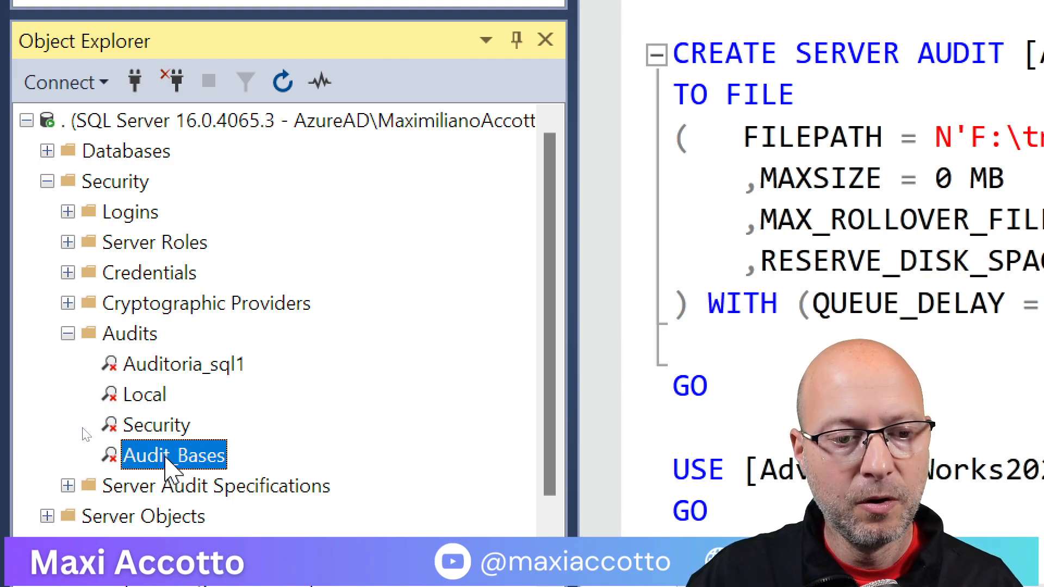
Enable the Audit_Bases server audit and dismiss the result dialog
{"action": "right_click", "coordinate": [166, 460]}
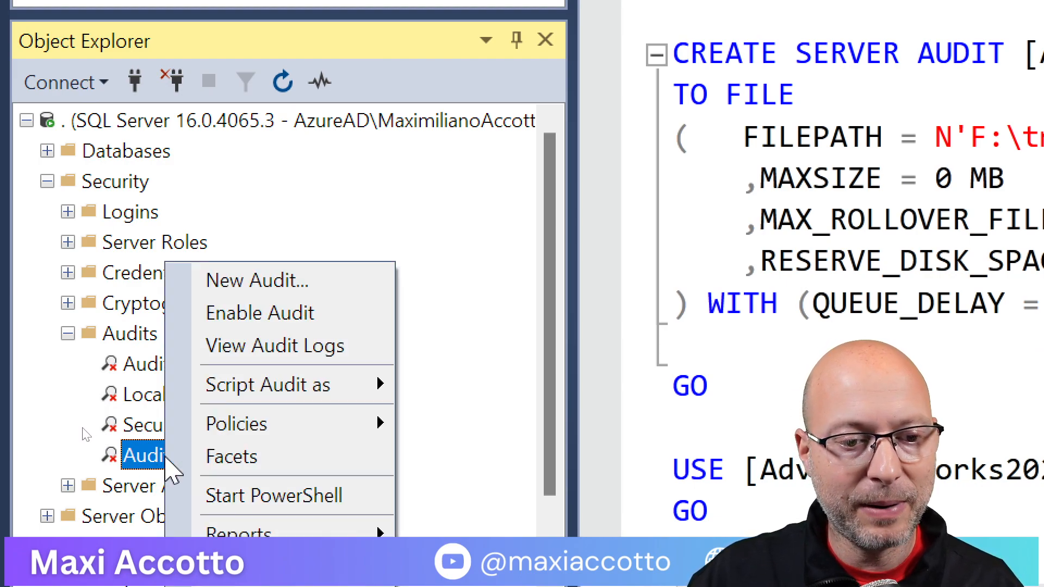
{"action": "left_click", "coordinate": [281, 314]}
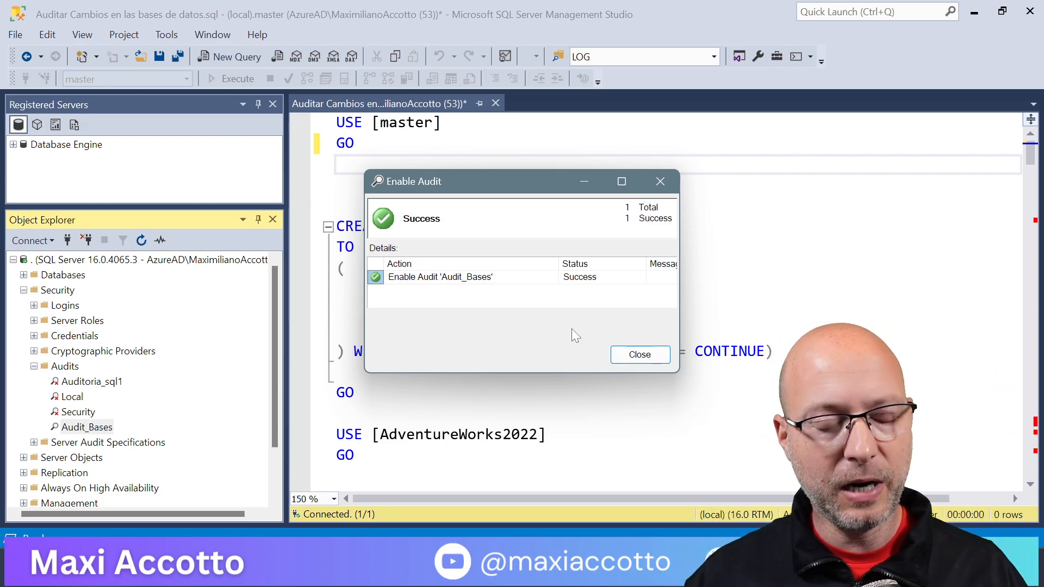
{"action": "left_click", "coordinate": [640, 355]}
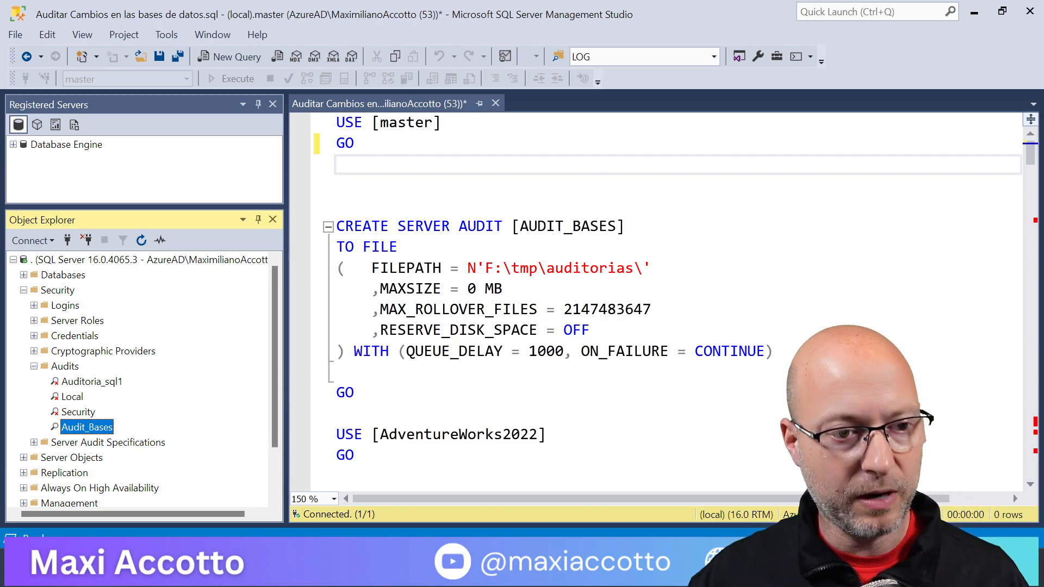
Start a new database audit specification under the Security node of the AdventureWorks2022 database
{"action": "left_click", "coordinate": [23, 290]}
{"action": "left_click", "coordinate": [24, 275]}
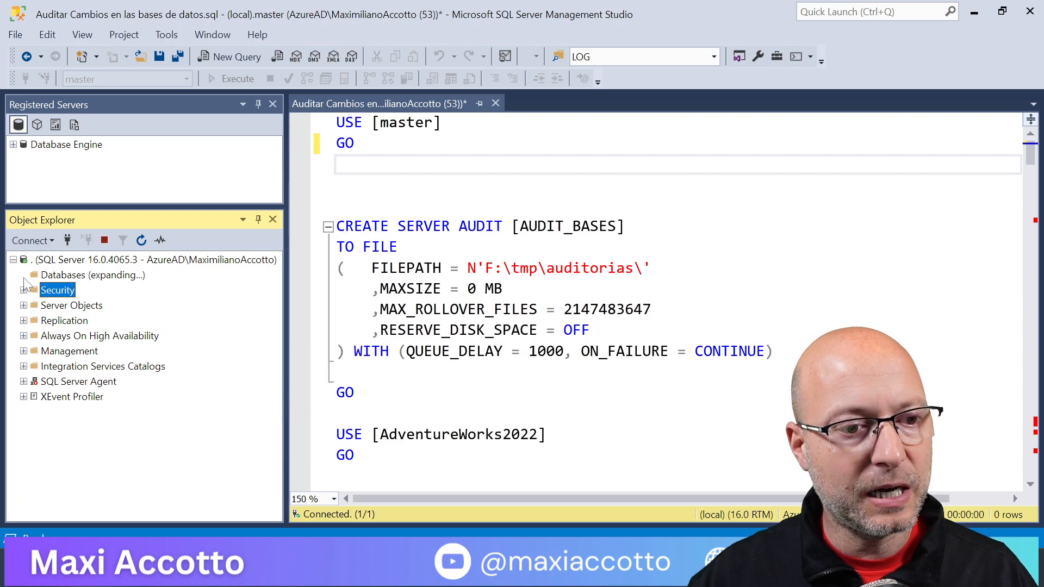
{"action": "left_click", "coordinate": [107, 321]}
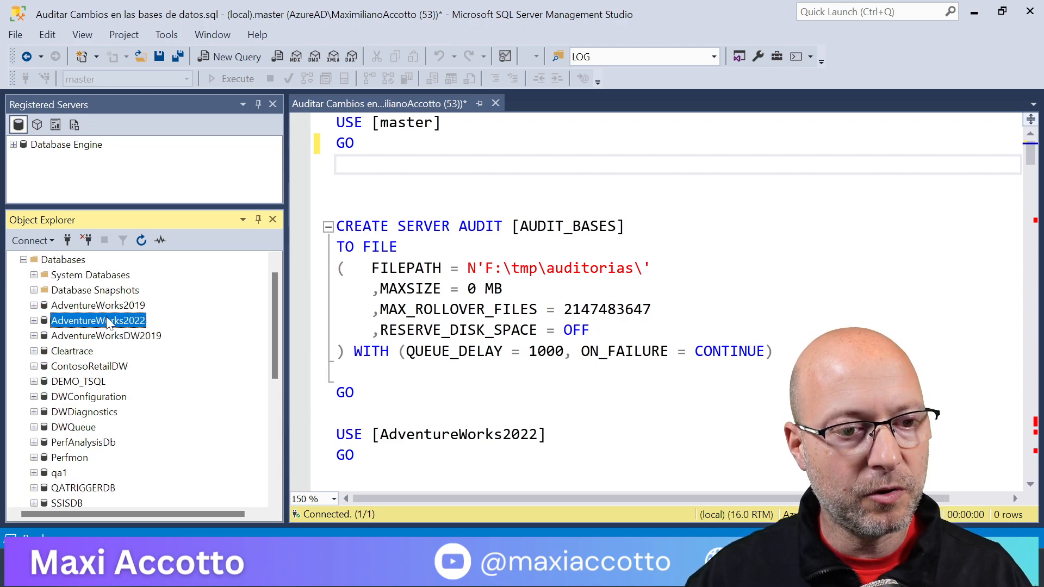
{"action": "left_click", "coordinate": [34, 321]}
{"action": "scroll", "coordinate": [117, 359], "scroll_direction": "down", "scroll_amount": 1}
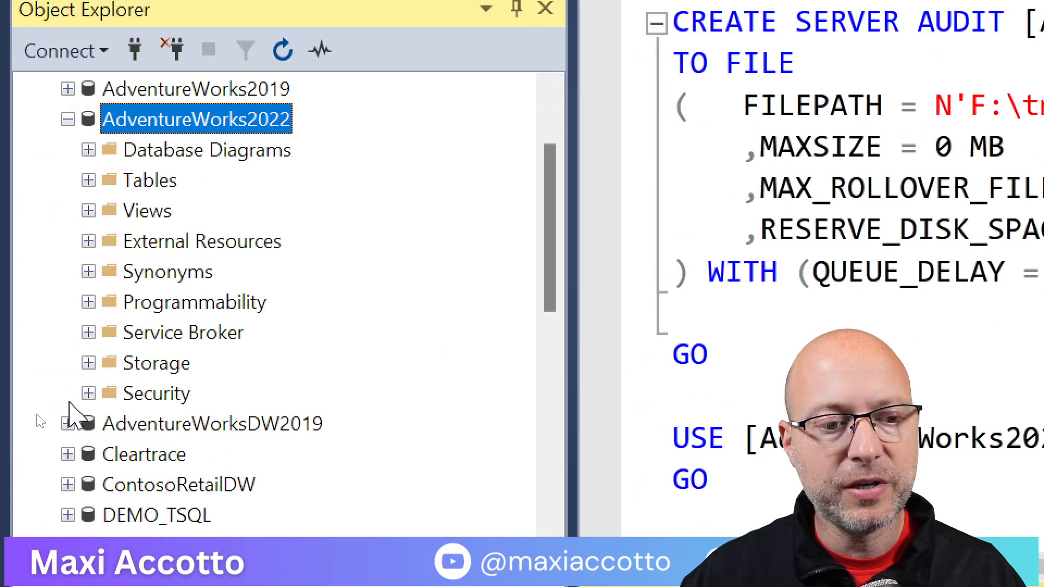
{"action": "left_click", "coordinate": [44, 412]}
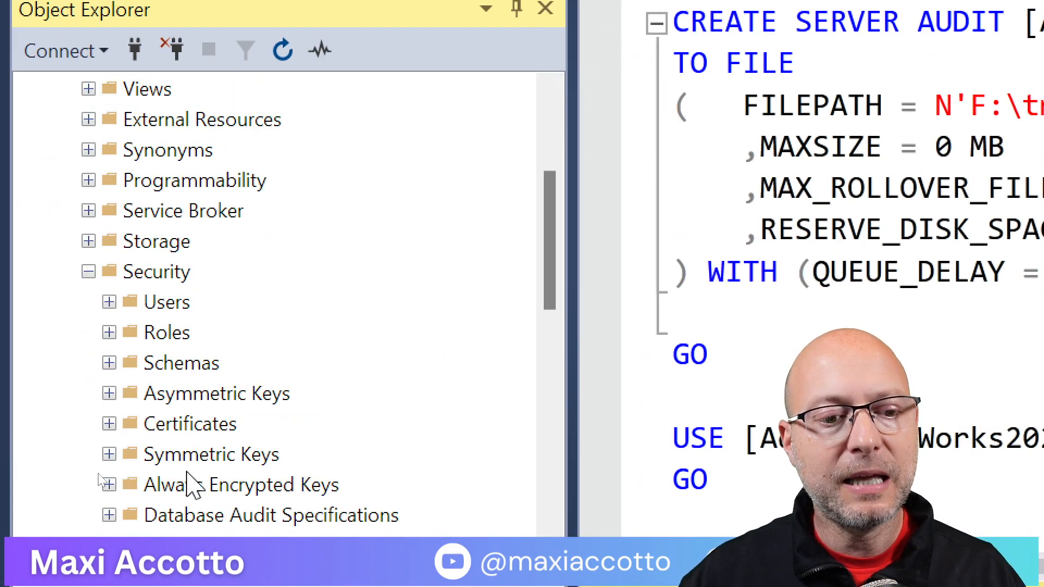
{"action": "left_click", "coordinate": [272, 517]}
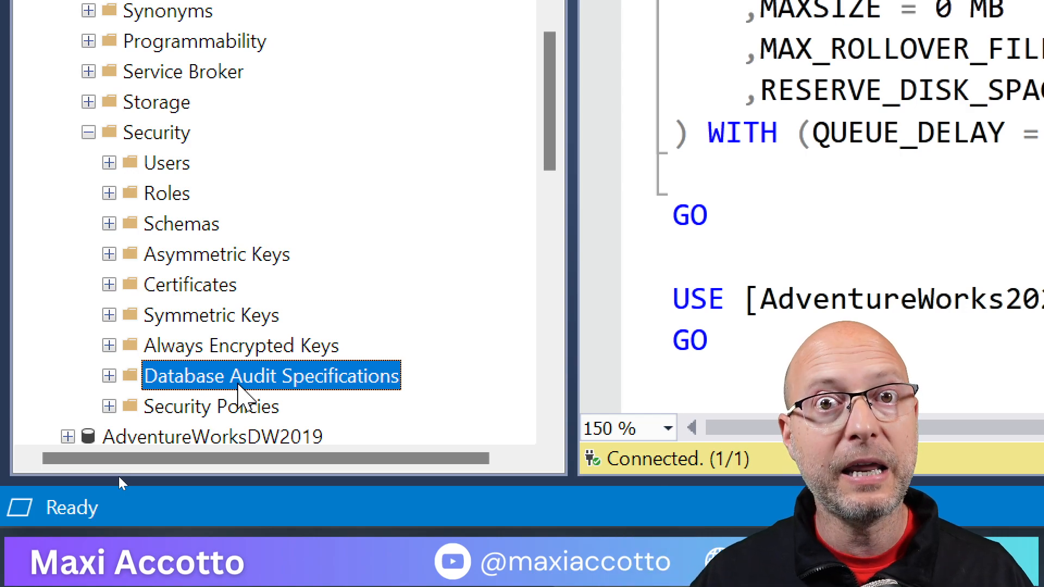
{"action": "left_click", "coordinate": [110, 376]}
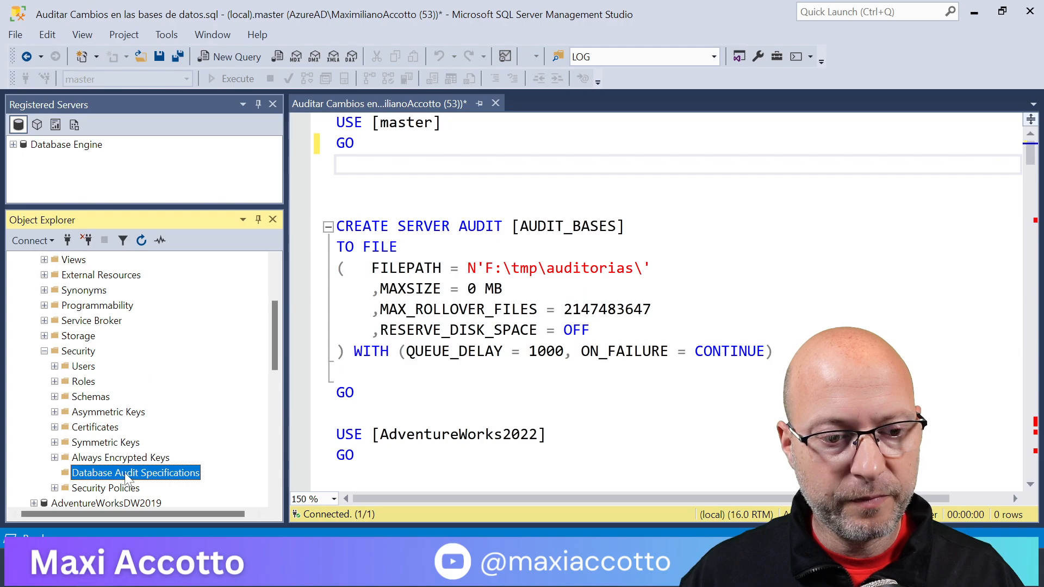
{"action": "right_click", "coordinate": [127, 479]}
{"action": "left_click", "coordinate": [175, 460]}
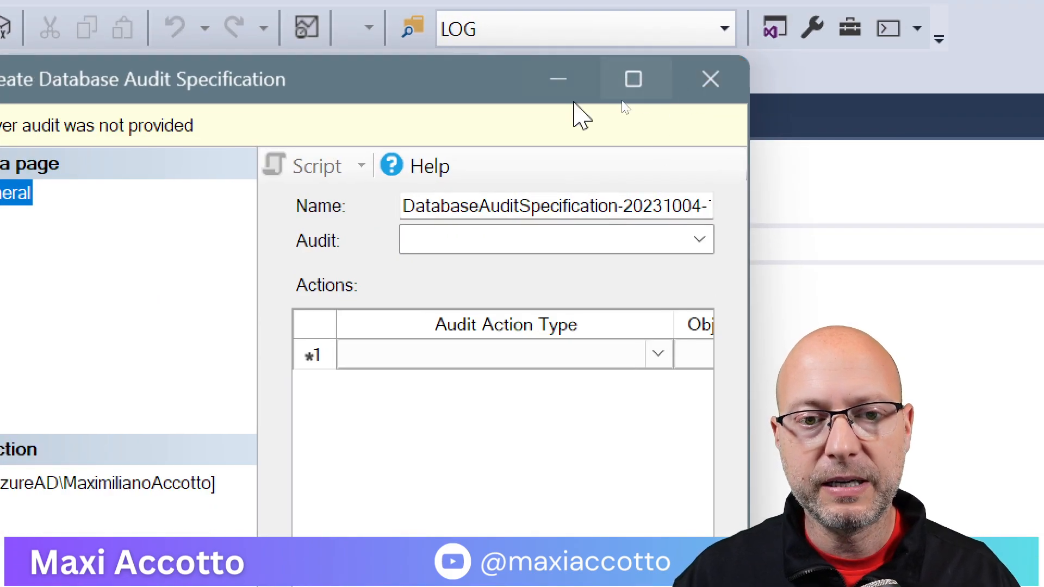
Assign the Audit_Bases audit to the database audit specification, keeping its default name, and maximize the dialog
{"action": "left_click", "coordinate": [479, 206]}
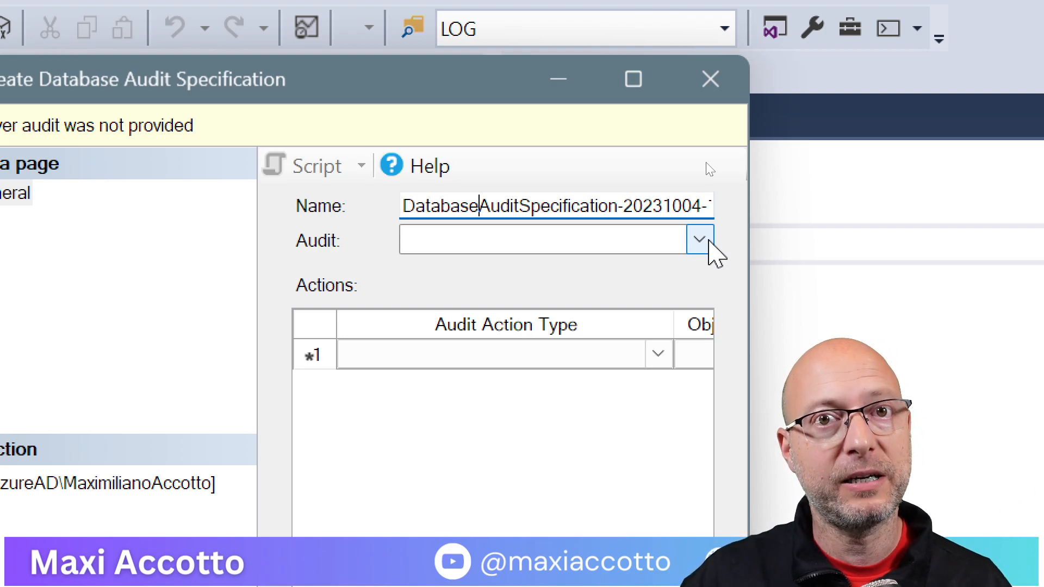
{"action": "left_click", "coordinate": [709, 243]}
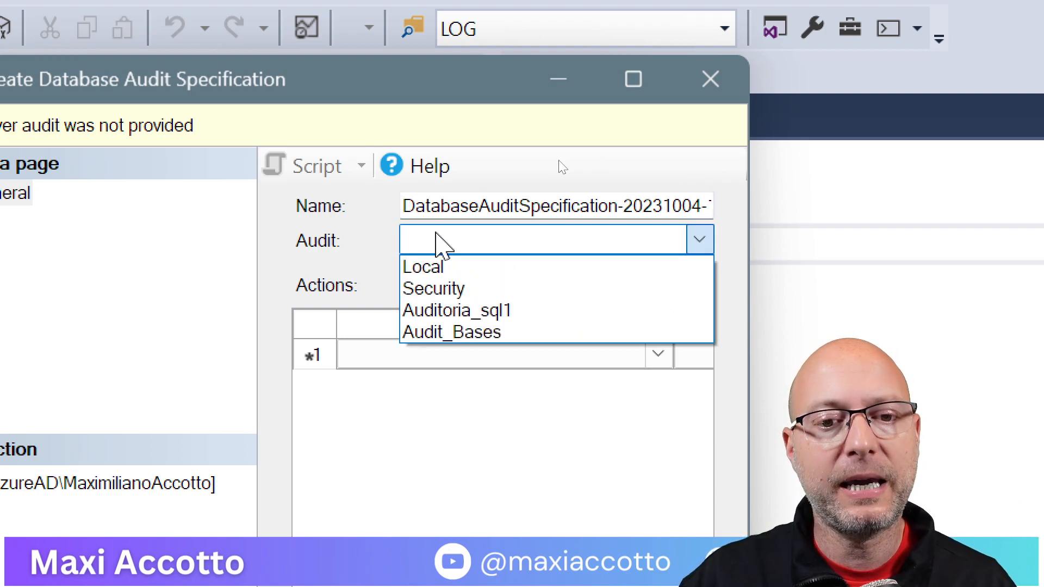
{"action": "left_click", "coordinate": [449, 334]}
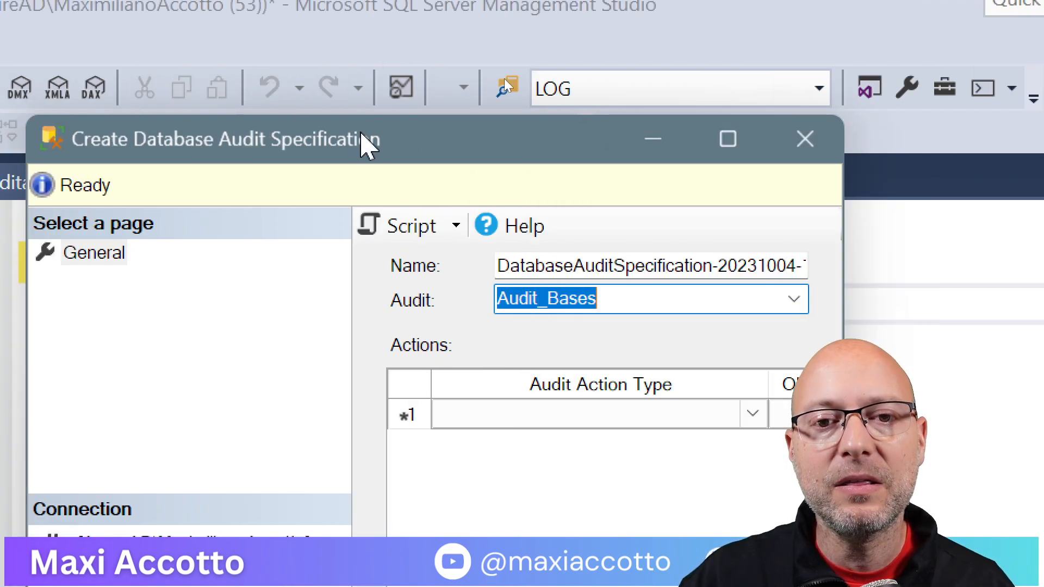
{"action": "left_click", "coordinate": [728, 140]}
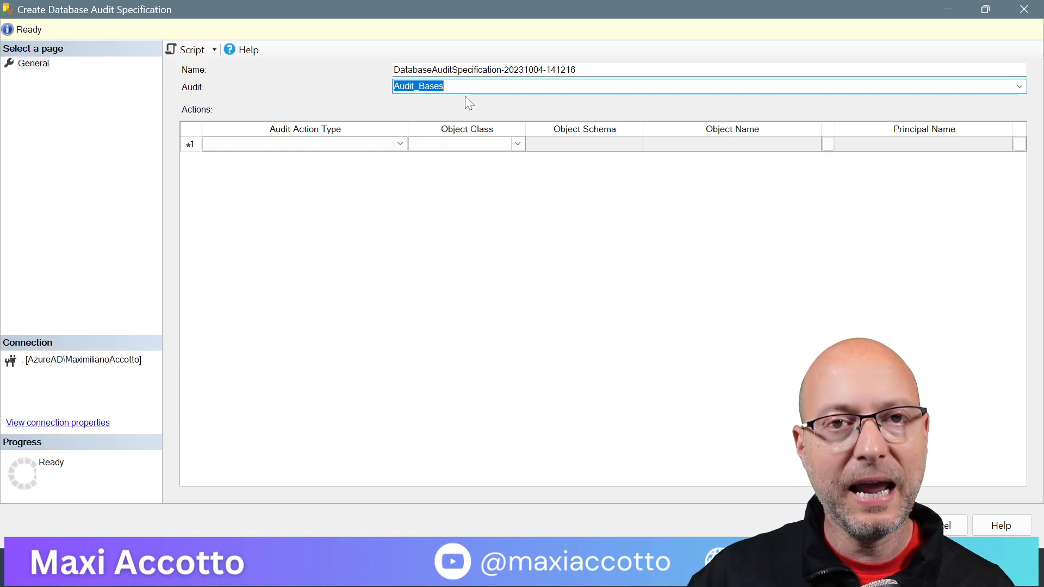
Add the DATABASE_OBJECT_CHANGE_GROUP and SCHEMA_OBJECT_CHANGE_GROUP audit action types, then script and create the database audit specification
{"action": "left_click", "coordinate": [400, 144]}
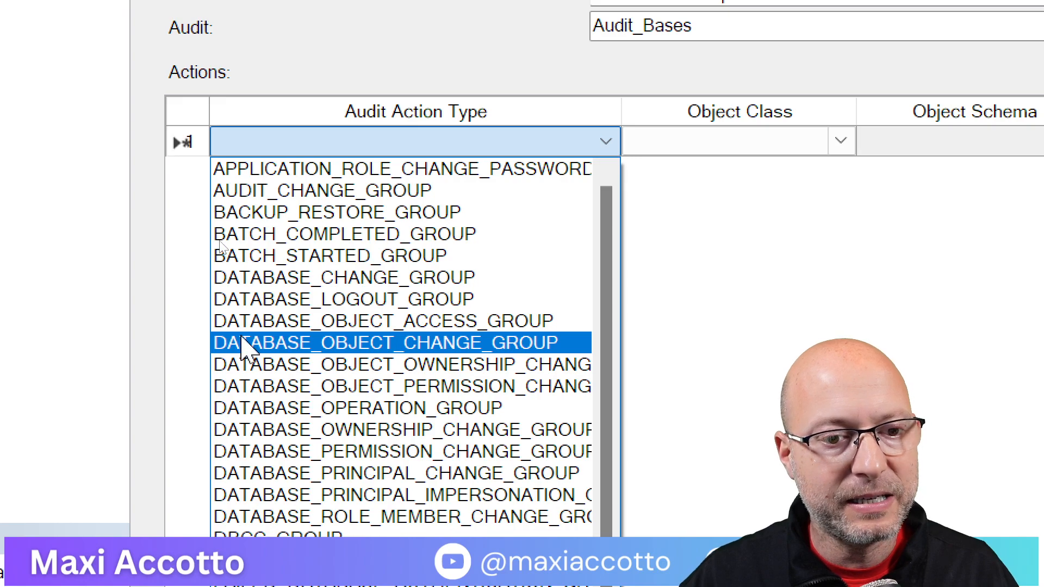
{"action": "left_click", "coordinate": [472, 350]}
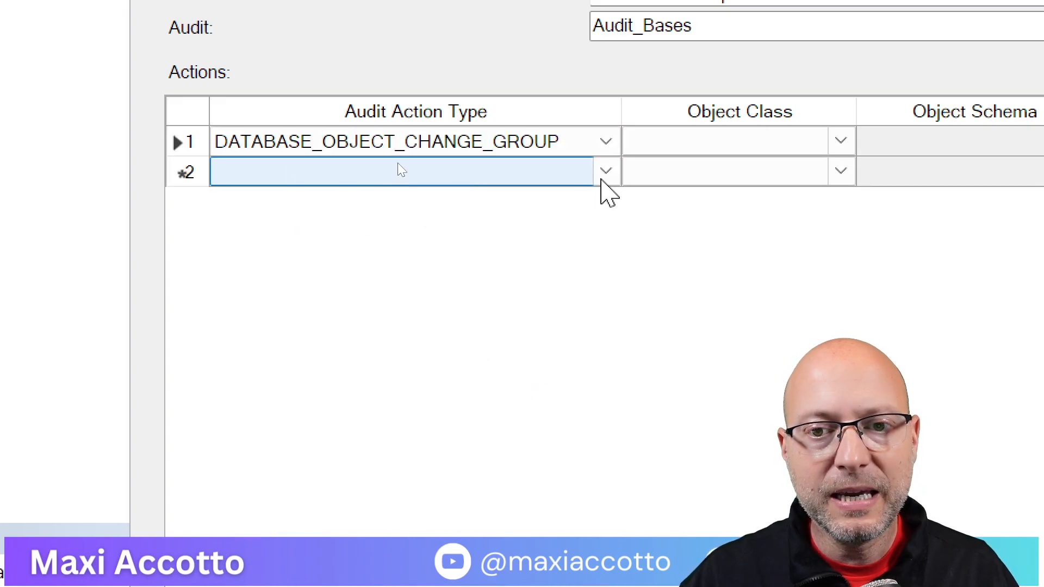
{"action": "left_click", "coordinate": [603, 179]}
{"action": "scroll", "coordinate": [462, 332], "scroll_direction": "down", "scroll_amount": 3}
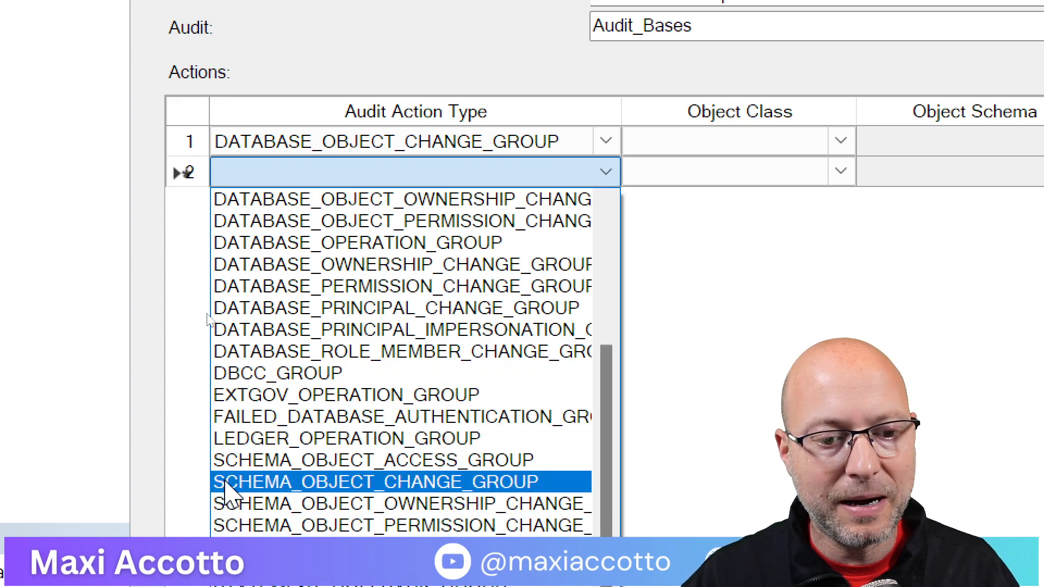
{"action": "left_click", "coordinate": [380, 483]}
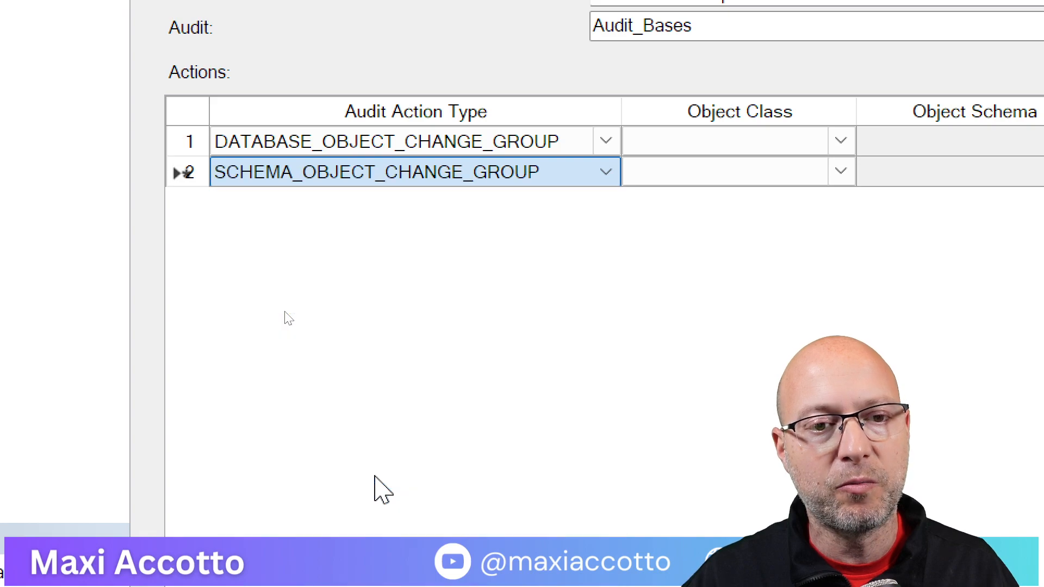
{"action": "left_click", "coordinate": [282, 173]}
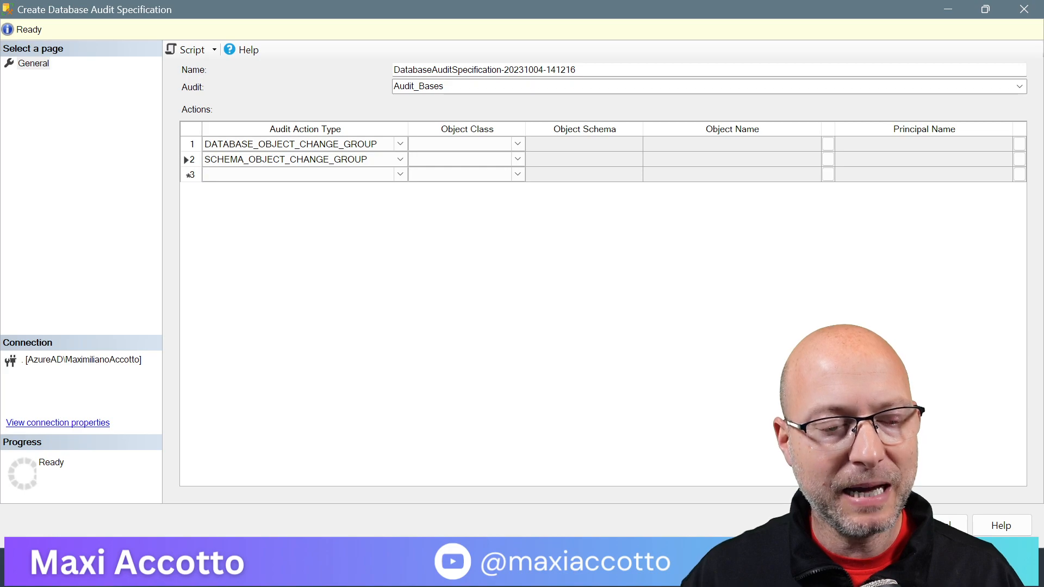
{"action": "left_click", "coordinate": [184, 49]}
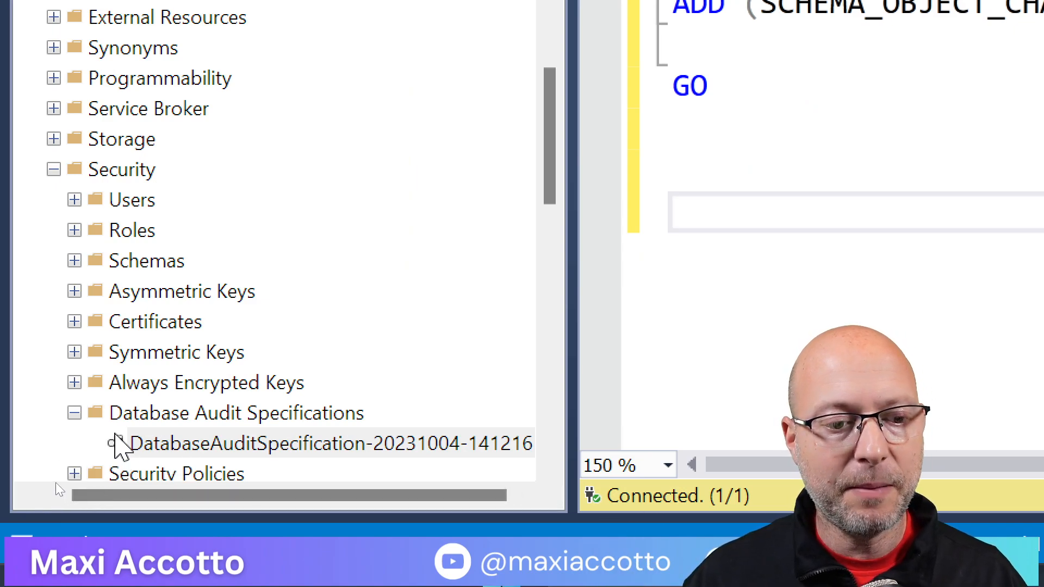
Enable the new database audit specification in AdventureWorks2022 and dismiss the result dialog
{"action": "right_click", "coordinate": [178, 445]}
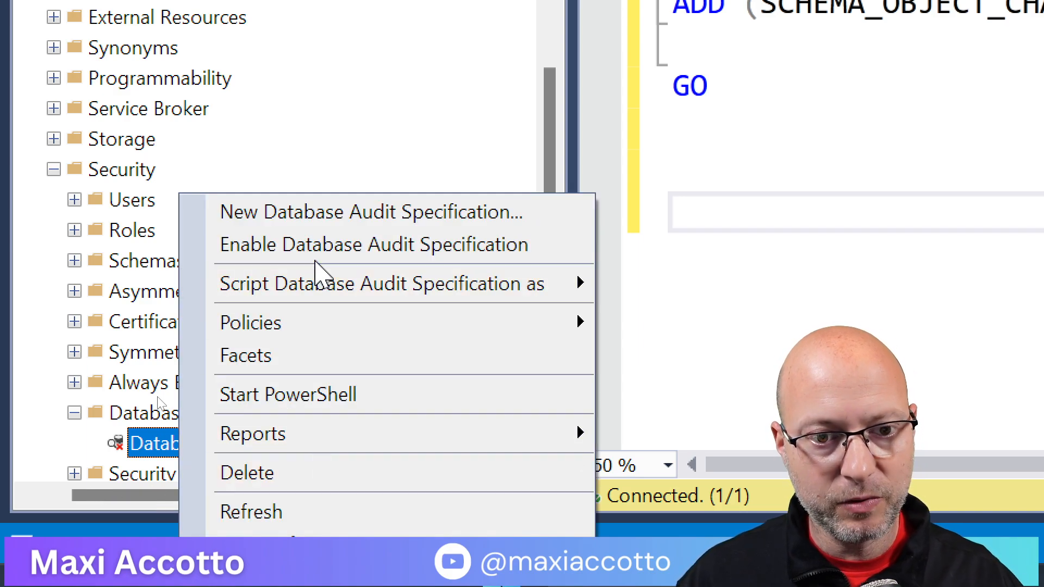
{"action": "left_click", "coordinate": [330, 251]}
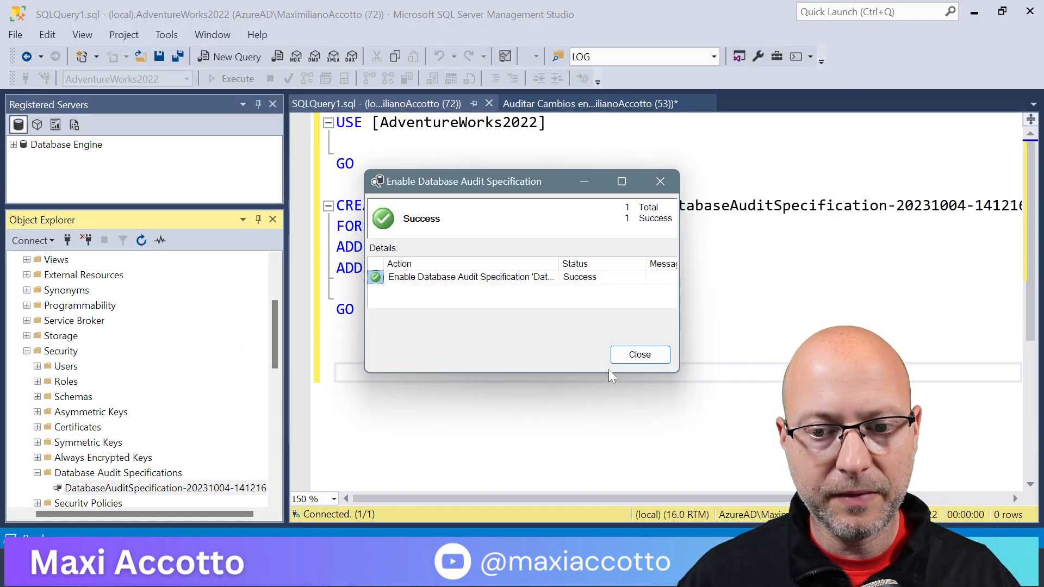
{"action": "left_click", "coordinate": [635, 356]}
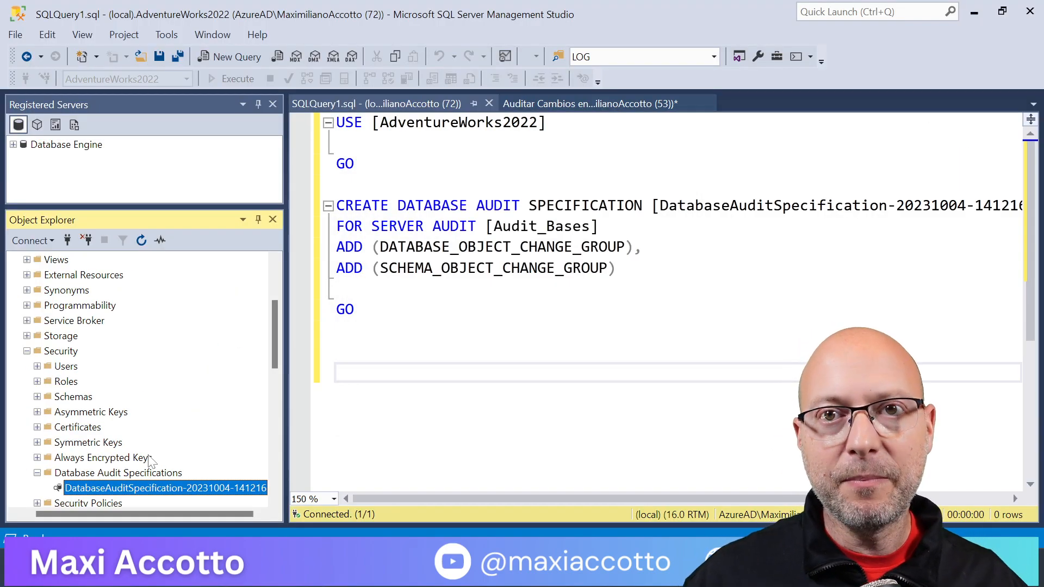
Collapse the AdventureWorks2022 database in the object tree and expand the server-level Security node down to its audits
{"action": "left_click", "coordinate": [27, 352]}
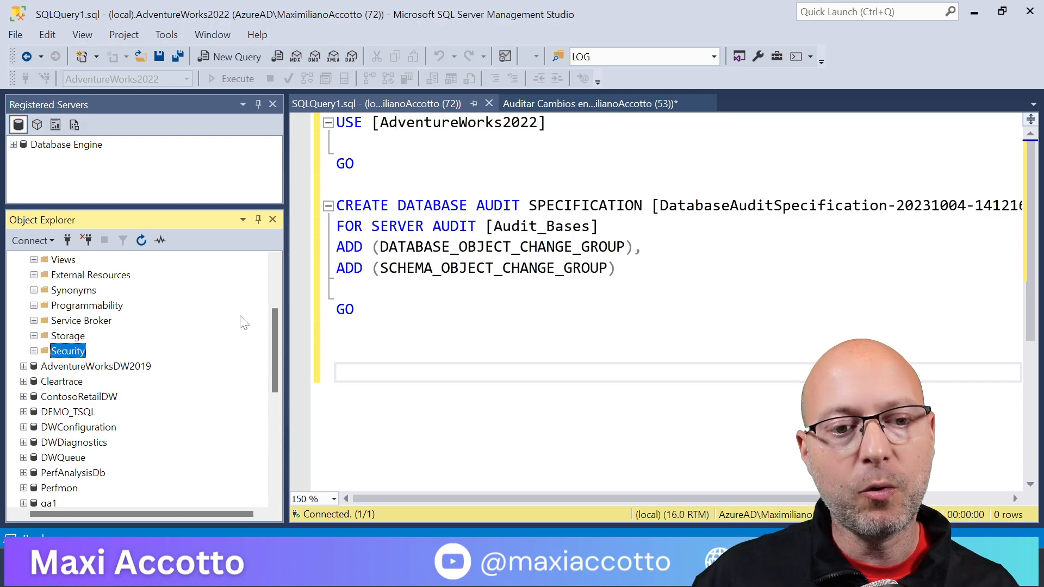
{"action": "left_click_drag", "start_coordinate": [275, 344], "coordinate": [276, 268]}
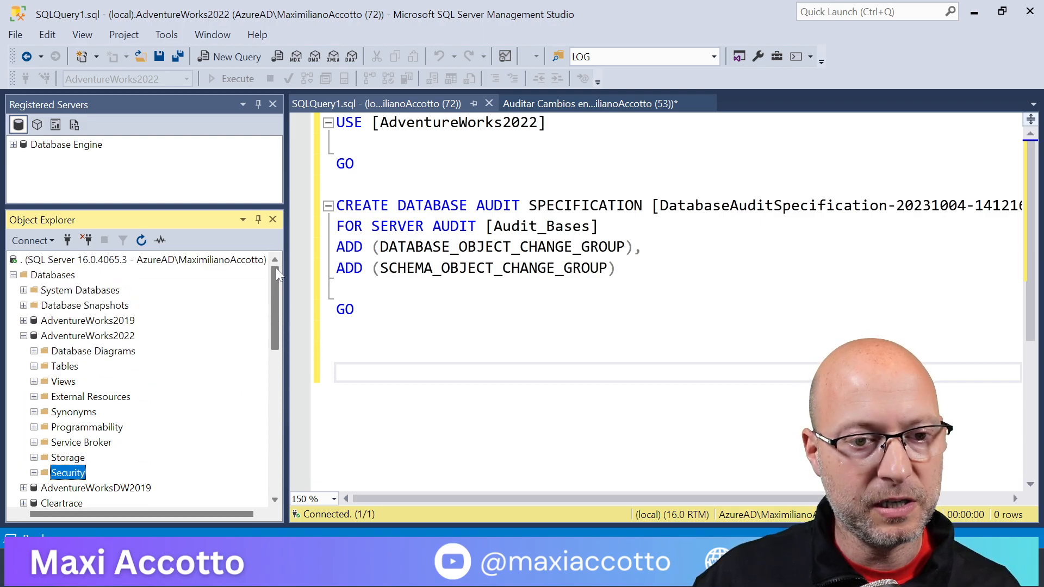
{"action": "left_click", "coordinate": [23, 336]}
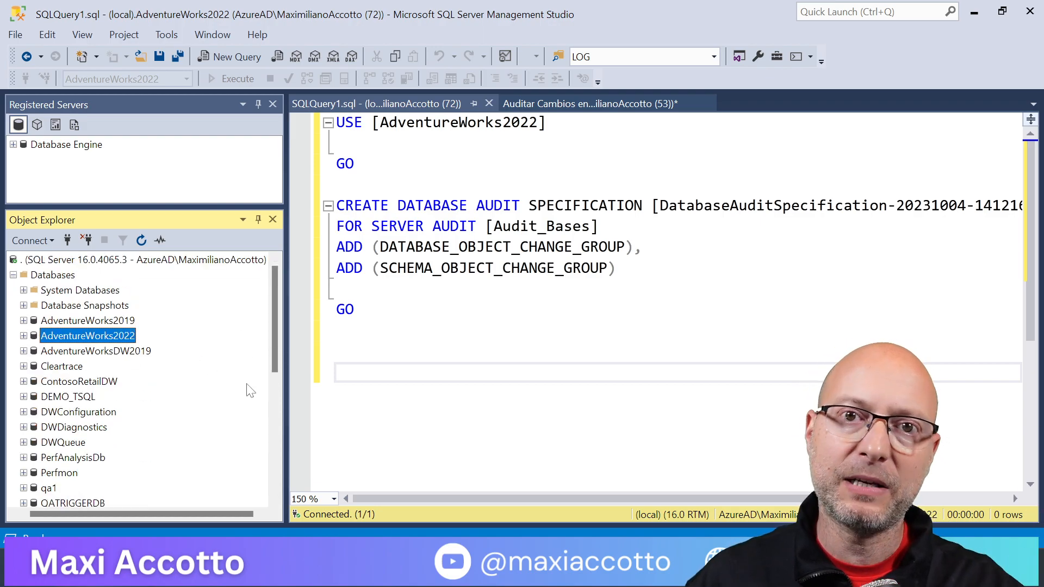
{"action": "left_click_drag", "start_coordinate": [277, 332], "coordinate": [266, 400]}
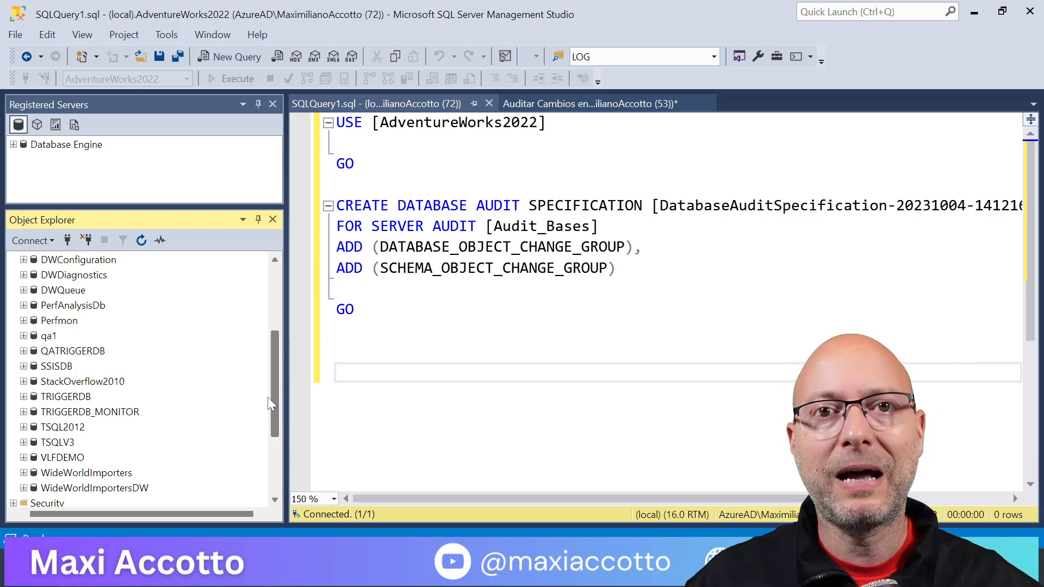
{"action": "left_click_drag", "start_coordinate": [268, 397], "coordinate": [276, 435]}
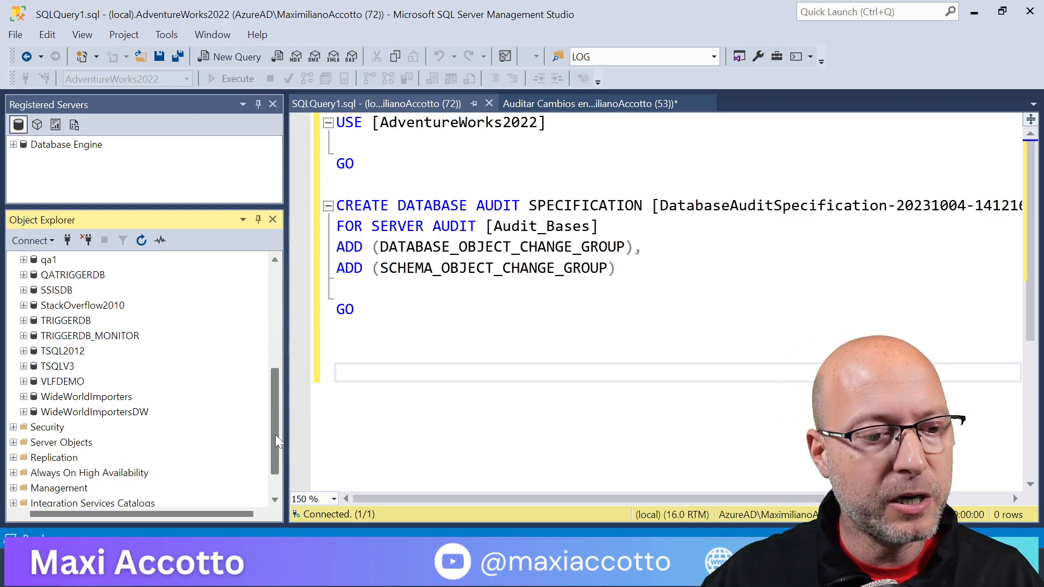
{"action": "left_click", "coordinate": [13, 427]}
{"action": "scroll", "coordinate": [109, 422], "scroll_direction": "down", "scroll_amount": 1}
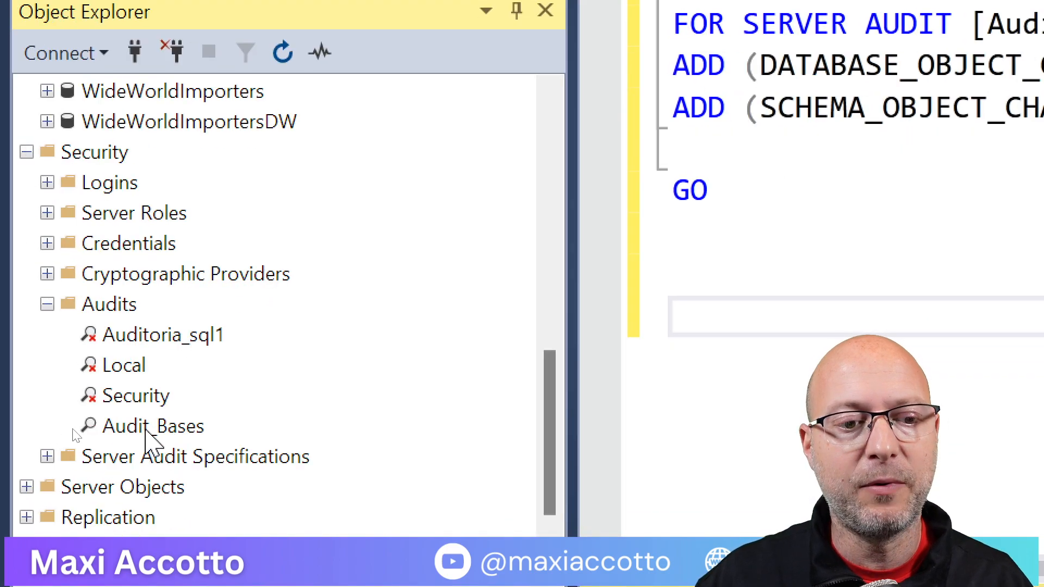
View the audit logs of the Audit_Bases server audit in a maximized log viewer
{"action": "left_click", "coordinate": [74, 428]}
{"action": "right_click", "coordinate": [146, 428]}
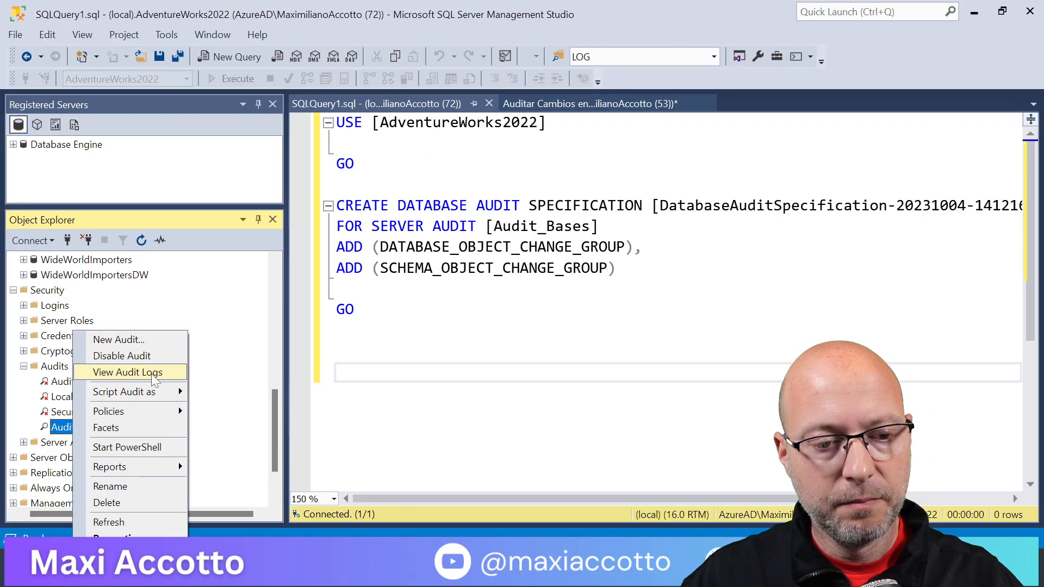
{"action": "left_click", "coordinate": [155, 379]}
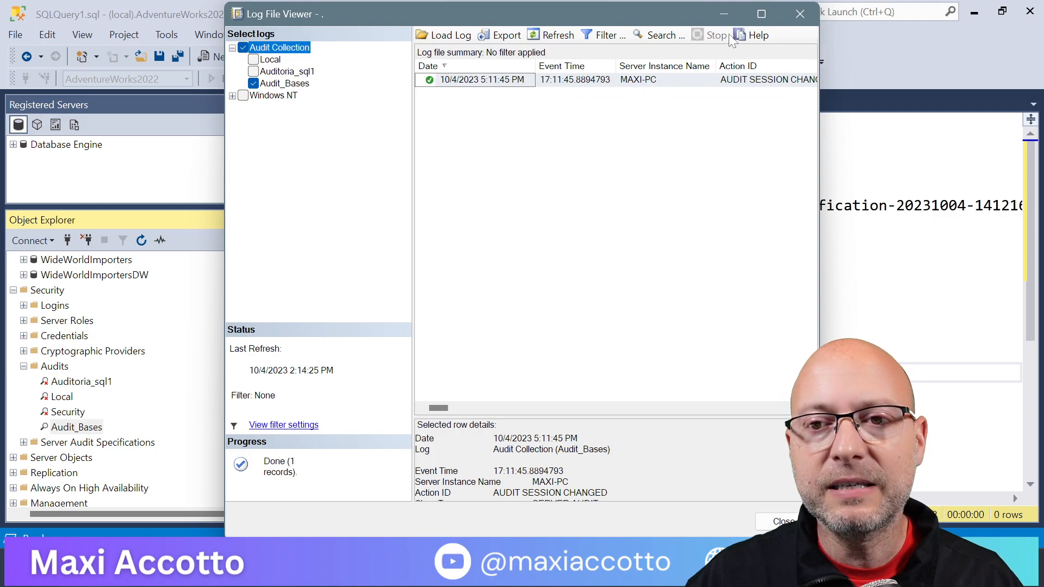
{"action": "left_click", "coordinate": [761, 14]}
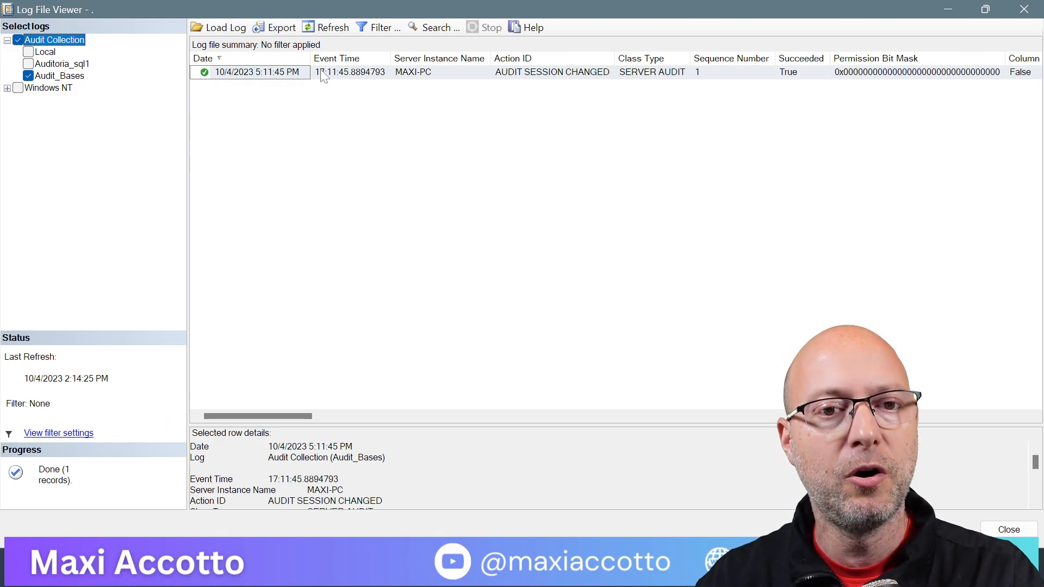
Examine the log's filter settings and the available export file types without applying either, and close the log viewer
{"action": "left_click", "coordinate": [378, 27]}
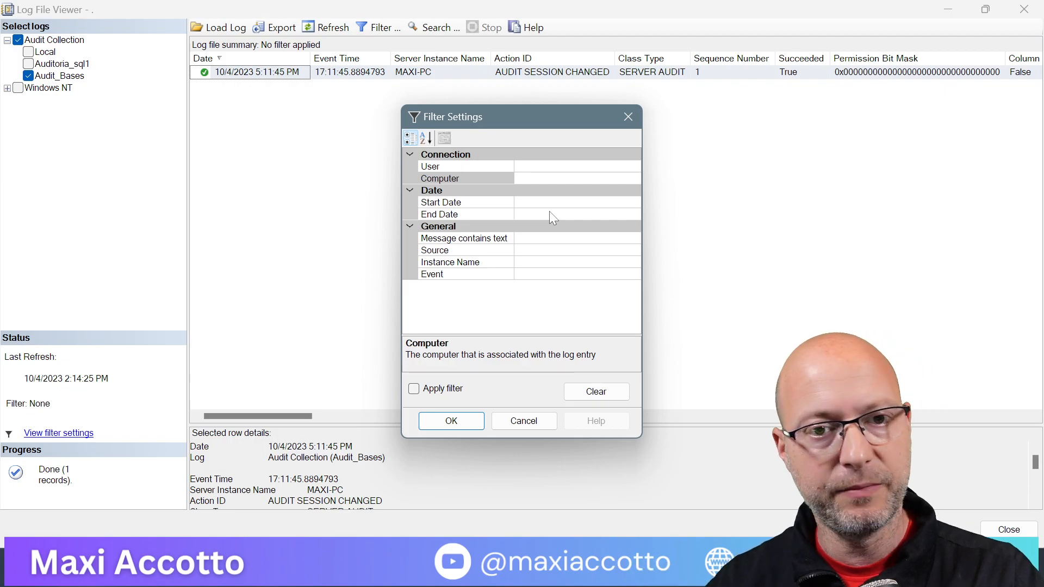
{"action": "left_click", "coordinate": [530, 424]}
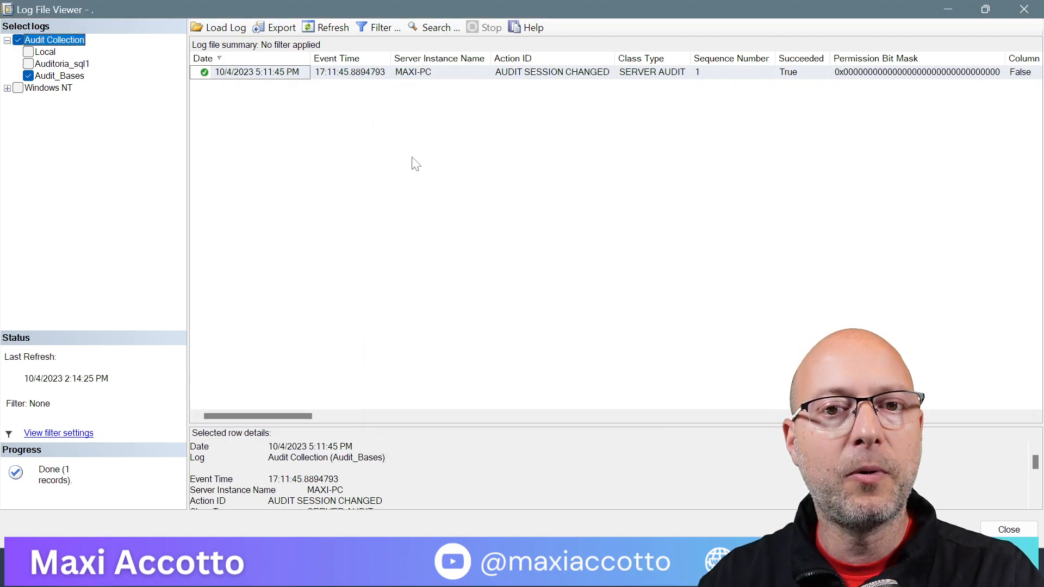
{"action": "left_click", "coordinate": [276, 26]}
{"action": "left_click", "coordinate": [278, 316]}
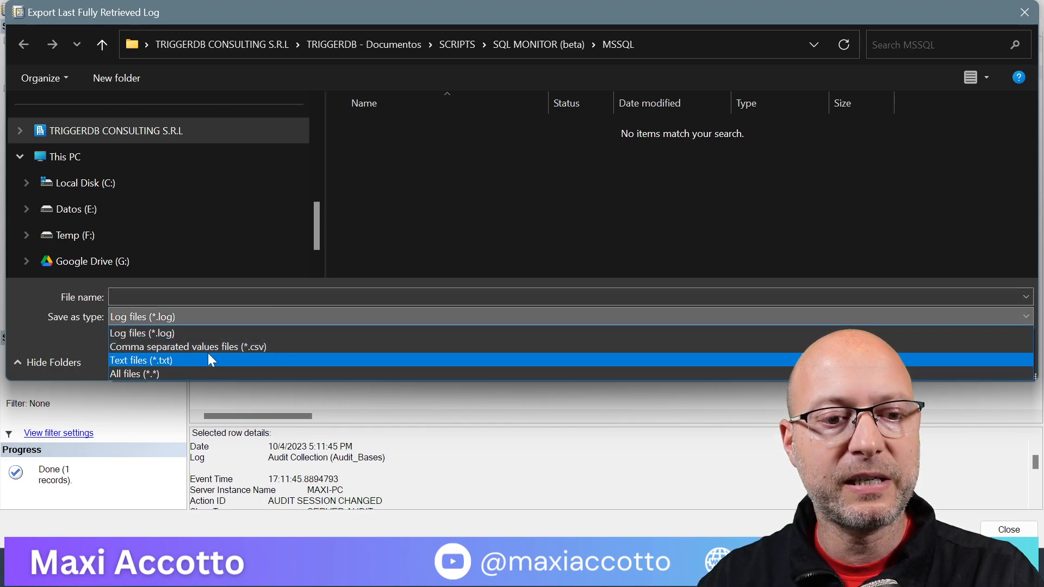
{"action": "left_click", "coordinate": [511, 444]}
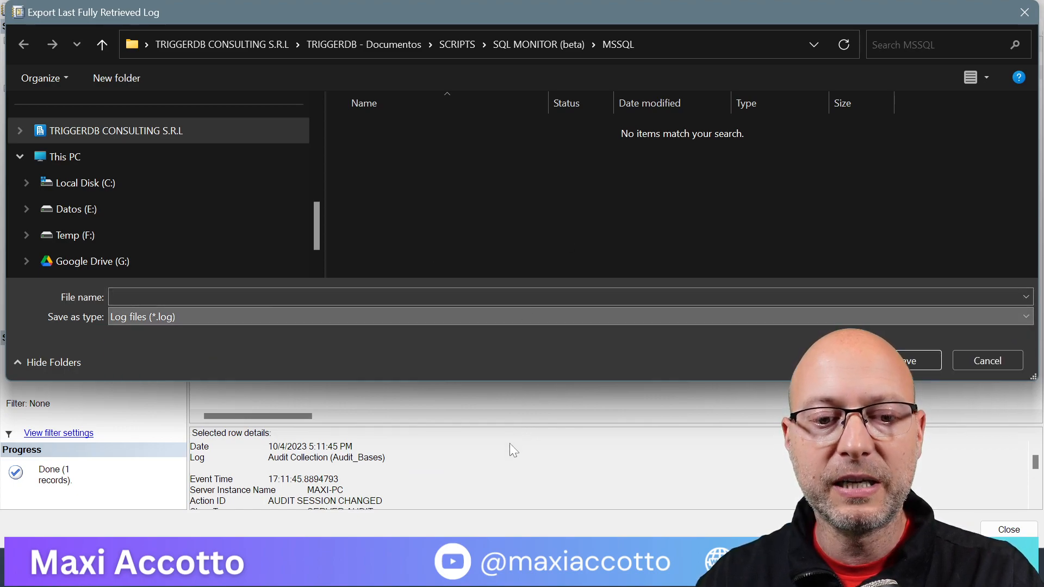
{"action": "left_click", "coordinate": [1025, 12]}
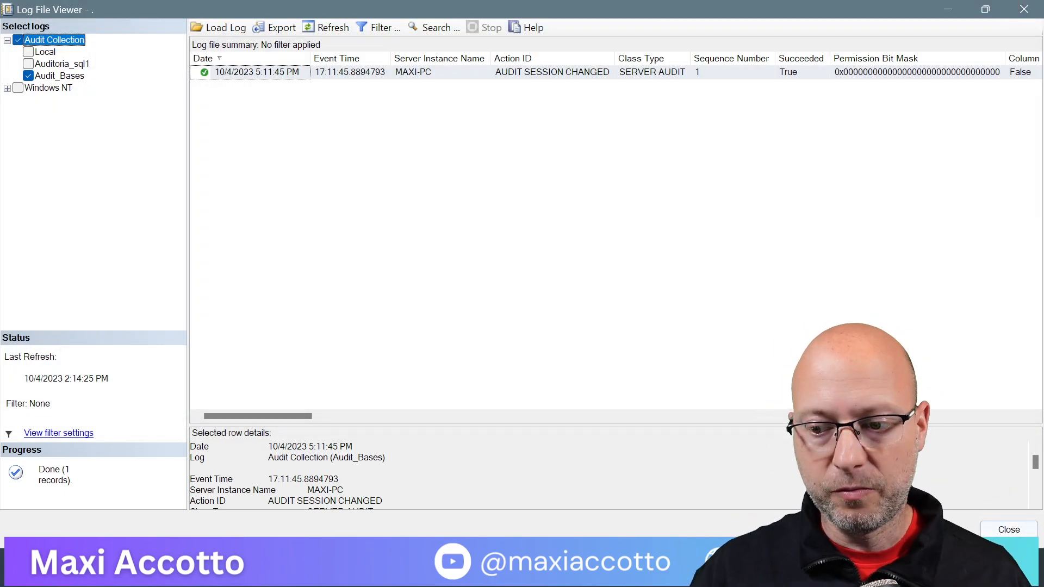
{"action": "left_click", "coordinate": [1011, 531]}
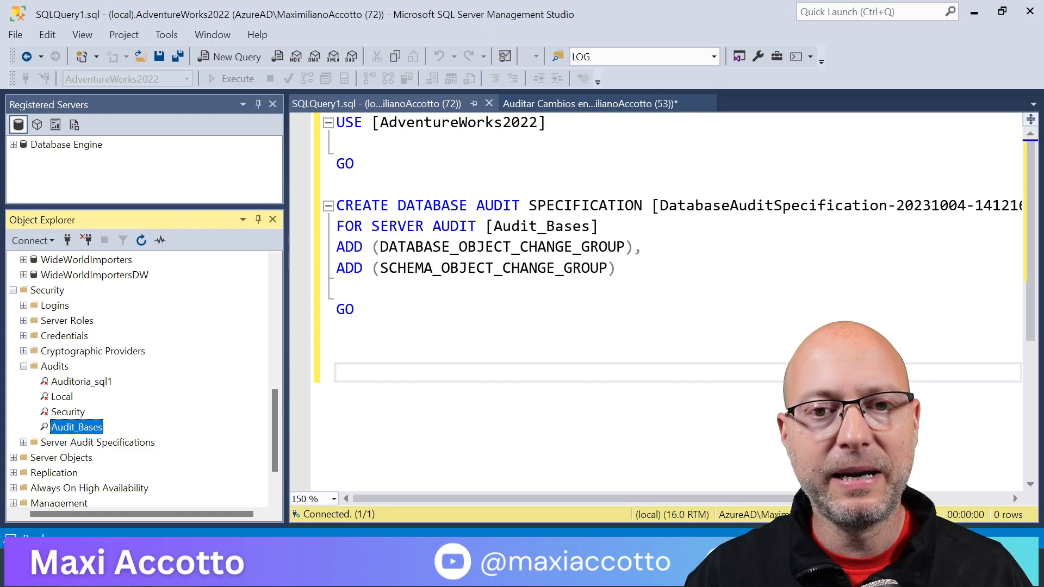
Switch to the "Auditar Cambios en las bases de datos.sql" script and run its USE [AdventureWorks2022] statement, hiding the results pane
{"action": "left_click", "coordinate": [490, 163]}
{"action": "left_click", "coordinate": [515, 106]}
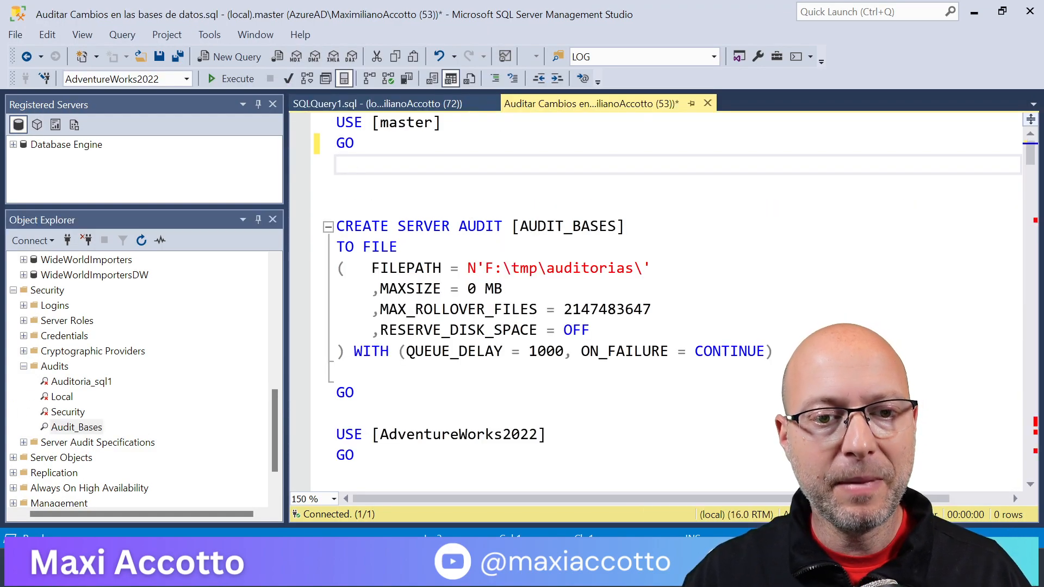
{"action": "scroll", "coordinate": [666, 302], "scroll_direction": "down", "scroll_amount": 7}
{"action": "left_click", "coordinate": [338, 205]}
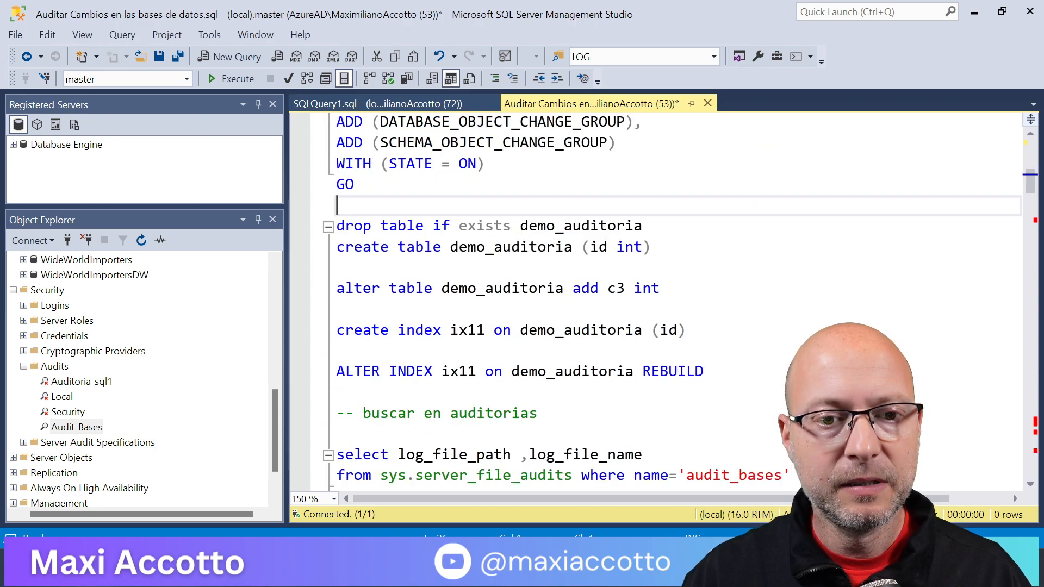
{"action": "scroll", "coordinate": [337, 226], "scroll_direction": "up", "scroll_amount": 3}
{"action": "left_click_drag", "start_coordinate": [337, 227], "coordinate": [338, 185]}
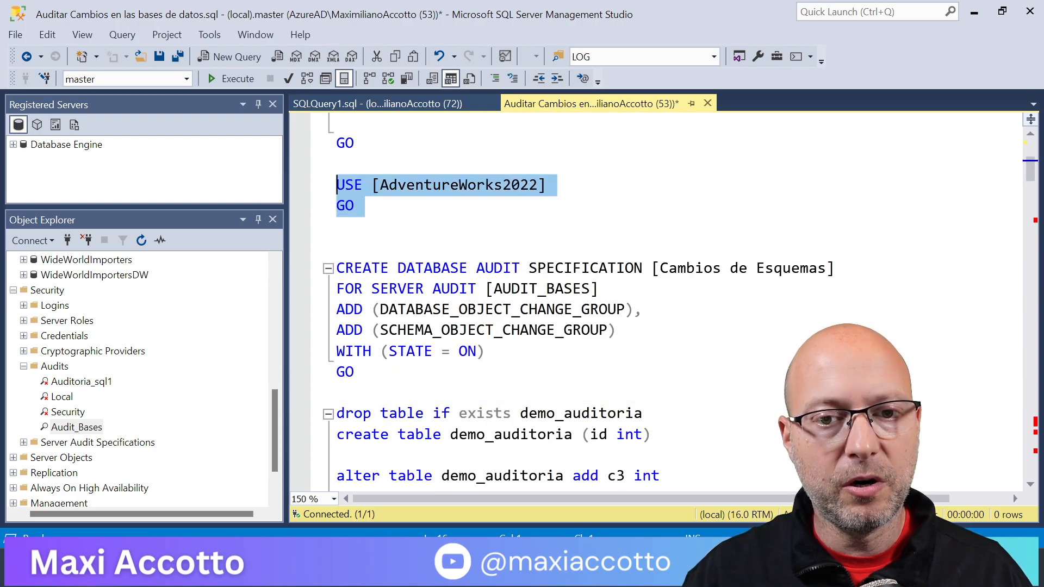
{"action": "key", "text": "F5"}
{"action": "key", "text": "ctrl+r"}
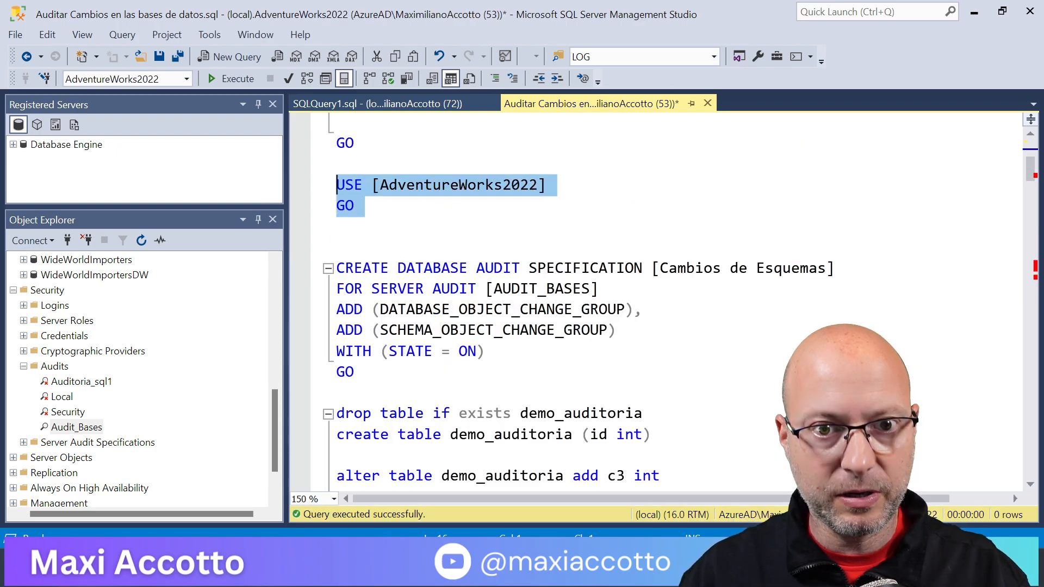
Run the statements that drop the demo_auditoria table if it exists and create it with an id int column
{"action": "scroll", "coordinate": [656, 302], "scroll_direction": "down", "scroll_amount": 3}
{"action": "left_click", "coordinate": [460, 227]}
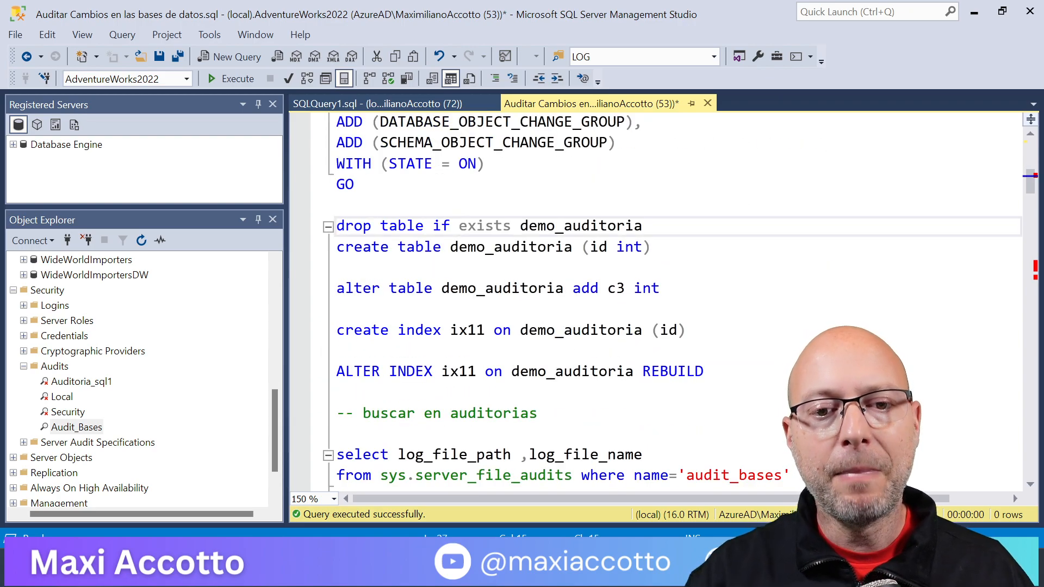
{"action": "key", "text": "Home"}
{"action": "key", "text": "shift+Down"}
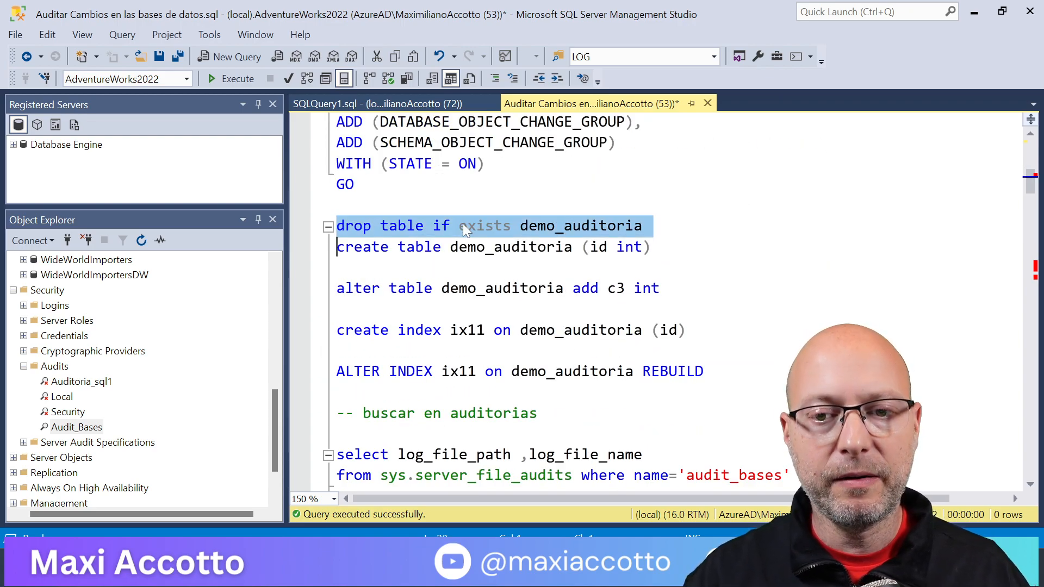
{"action": "key", "text": "F5"}
{"action": "key", "text": "Down"}
{"action": "key", "text": "Up"}
{"action": "key", "text": "shift+Down"}
{"action": "key", "text": "F5"}
{"action": "key", "text": "ctrl+r"}
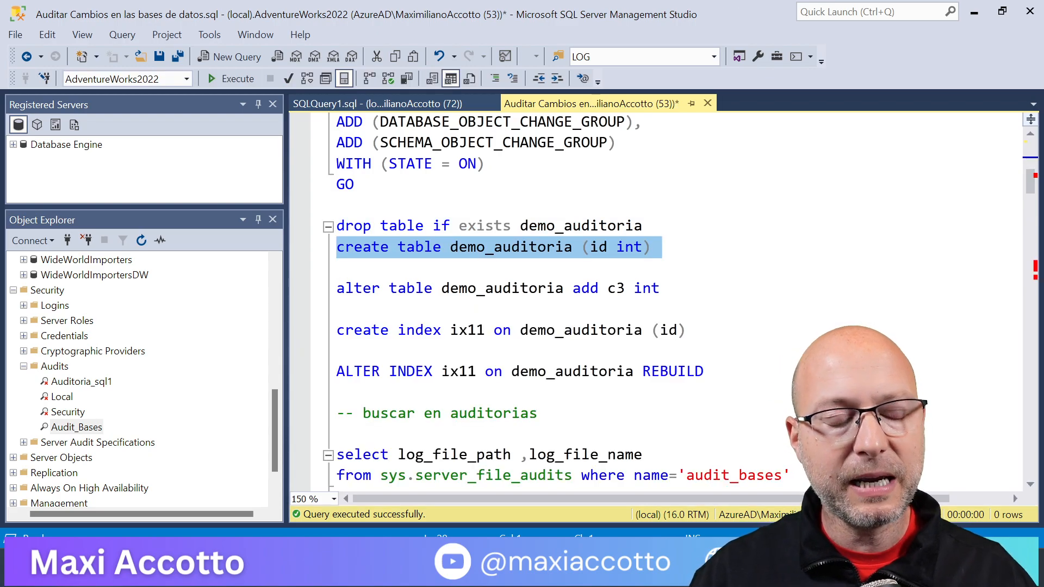
Review the Audit_Bases audit logs in a maximized viewer and select the DROP action record
{"action": "right_click", "coordinate": [77, 427]}
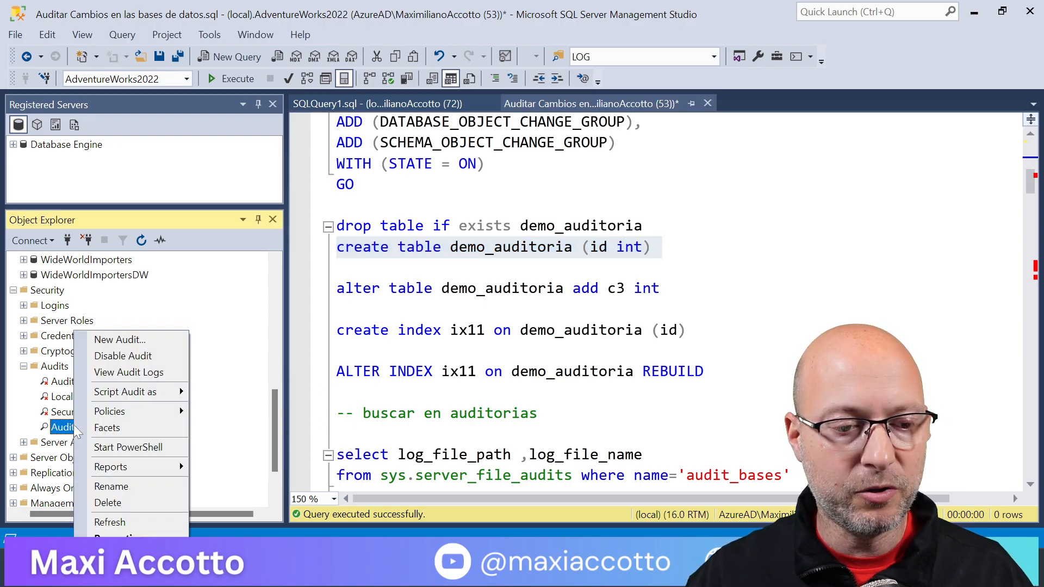
{"action": "left_click", "coordinate": [141, 375]}
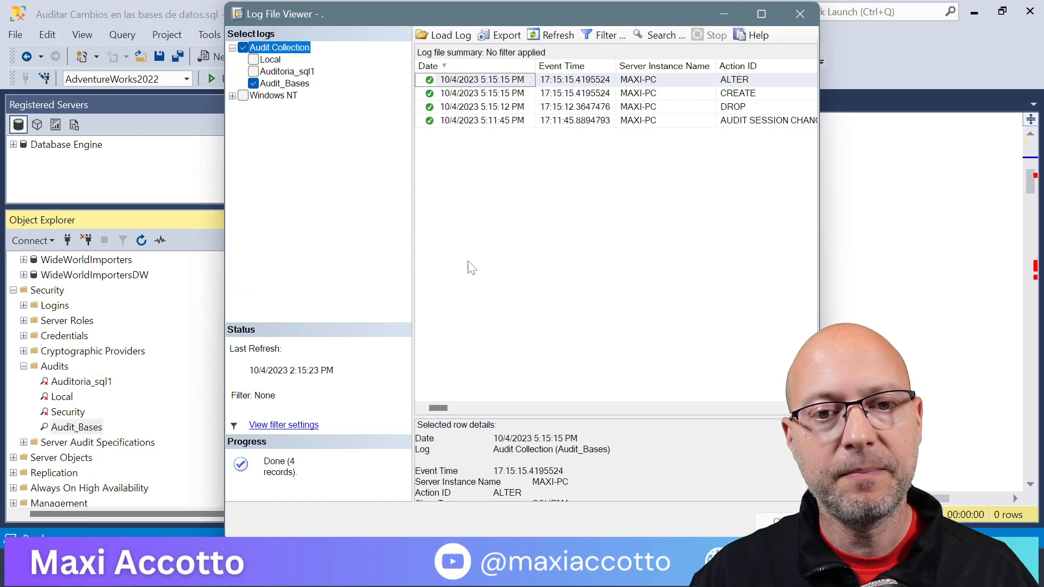
{"action": "left_click", "coordinate": [761, 17]}
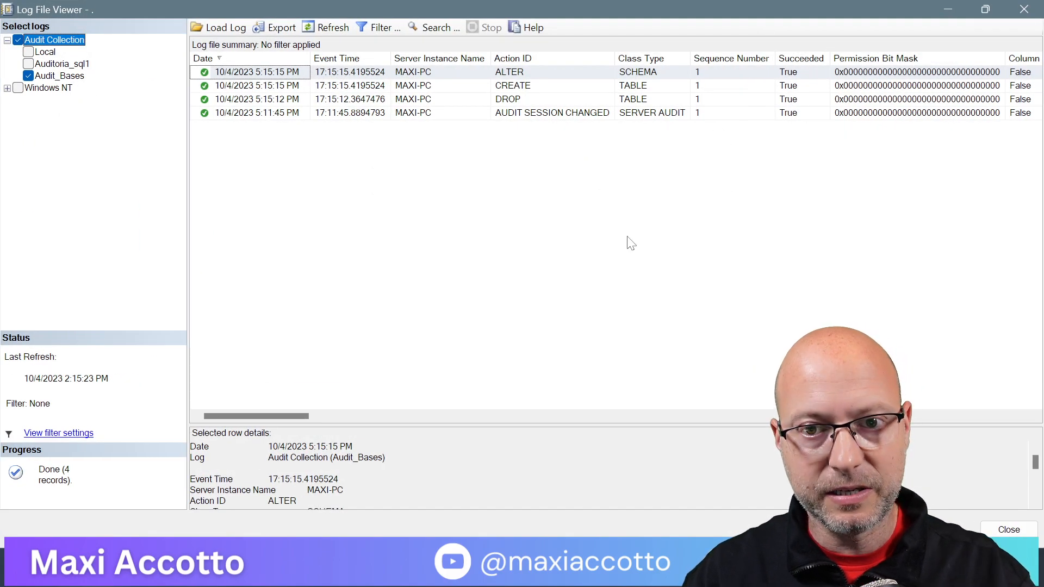
{"action": "left_click", "coordinate": [553, 103]}
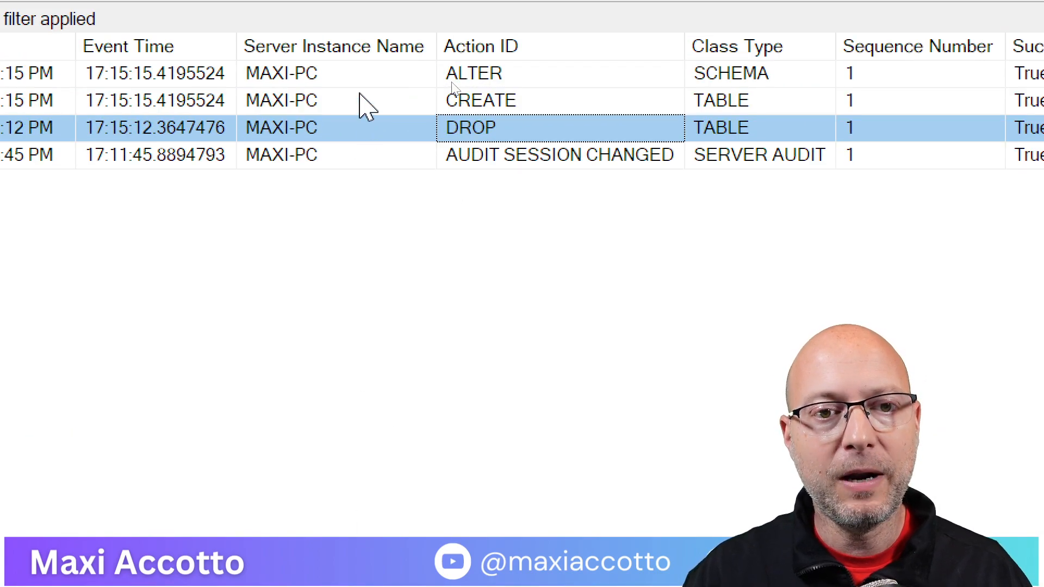
Enlarge the record details area, examine the DROP record's session login, executed statement and remaining fields, and close the log viewer
{"action": "left_click", "coordinate": [360, 43]}
{"action": "left_click", "coordinate": [362, 79]}
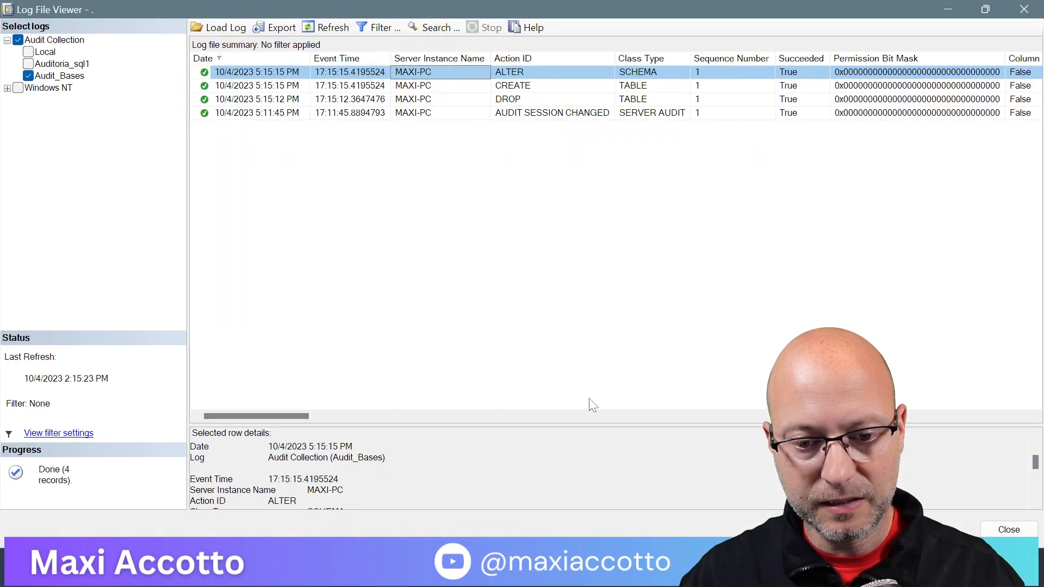
{"action": "left_click_drag", "start_coordinate": [573, 424], "coordinate": [585, 173]}
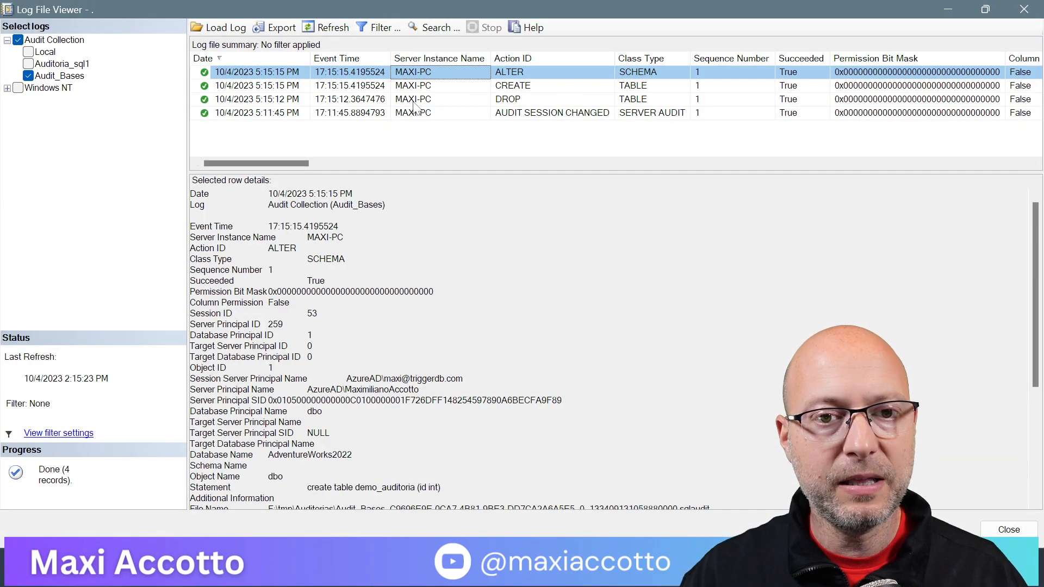
{"action": "left_click", "coordinate": [416, 101]}
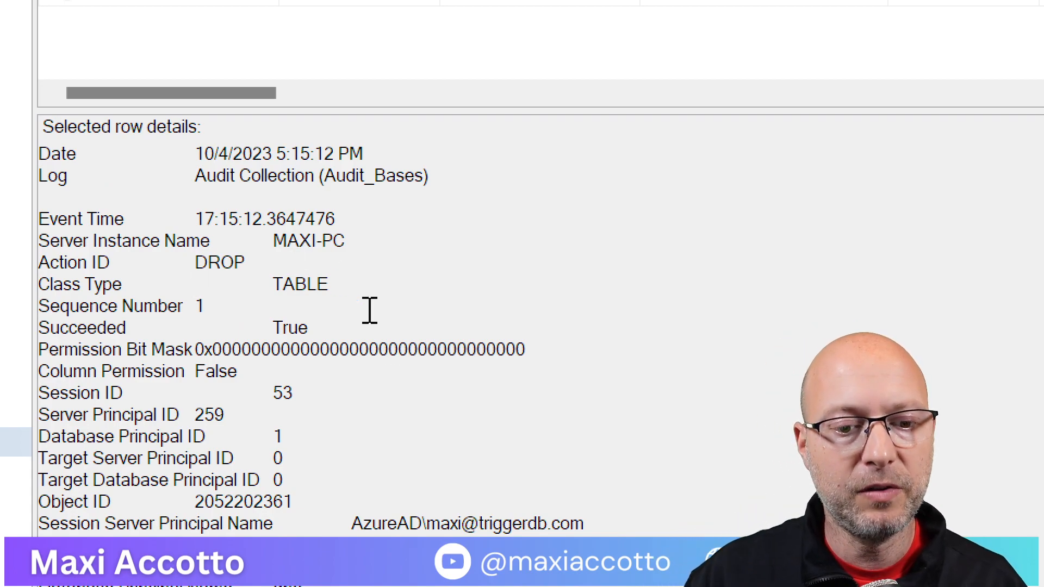
{"action": "left_click_drag", "start_coordinate": [349, 270], "coordinate": [648, 262]}
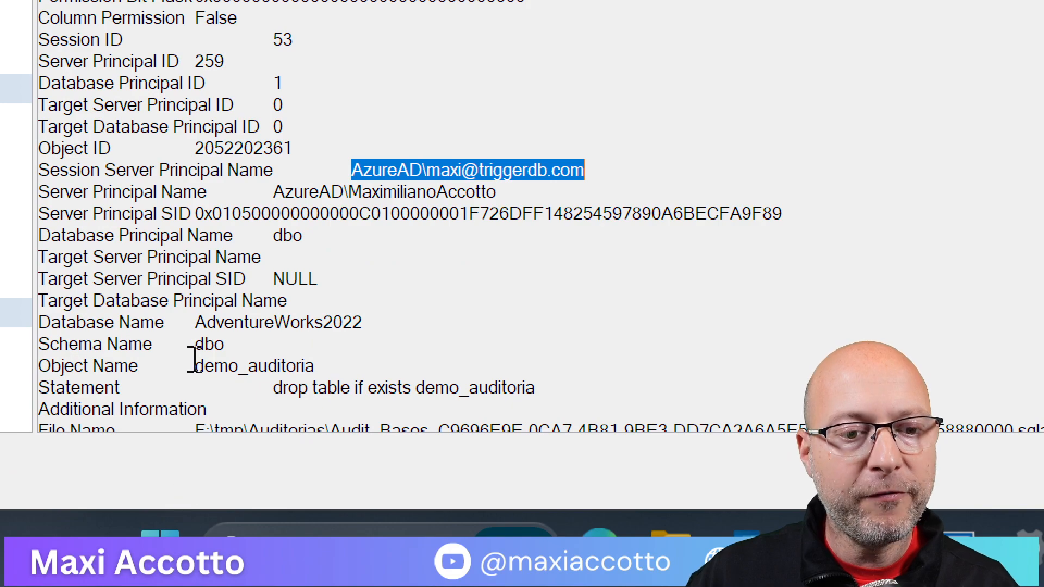
{"action": "left_click_drag", "start_coordinate": [273, 487], "coordinate": [296, 491]}
{"action": "left_click_drag", "start_coordinate": [297, 390], "coordinate": [546, 388]}
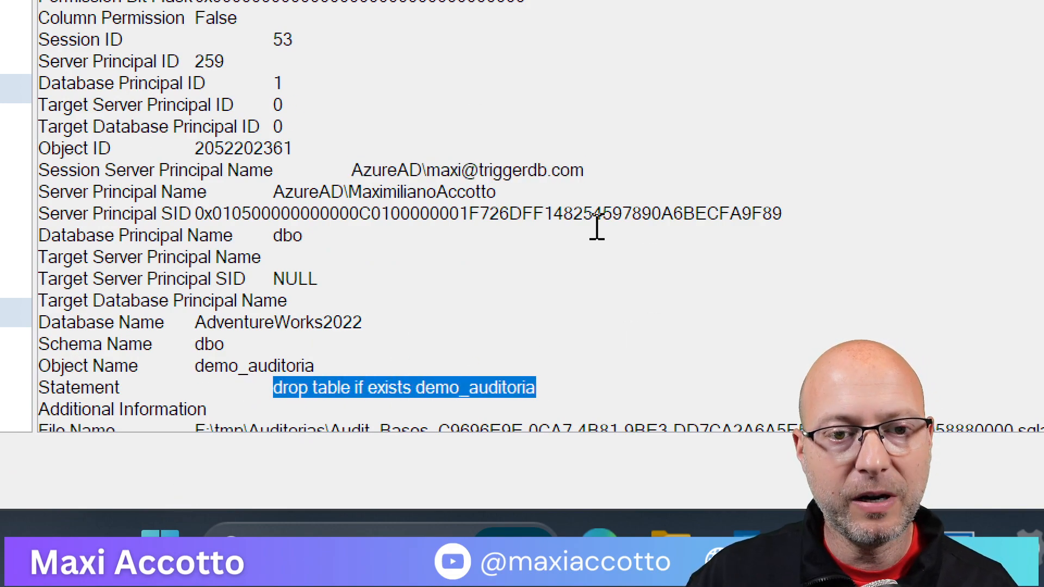
{"action": "scroll", "coordinate": [521, 197], "scroll_direction": "down", "scroll_amount": 2}
{"action": "scroll", "coordinate": [520, 197], "scroll_direction": "down", "scroll_amount": 4}
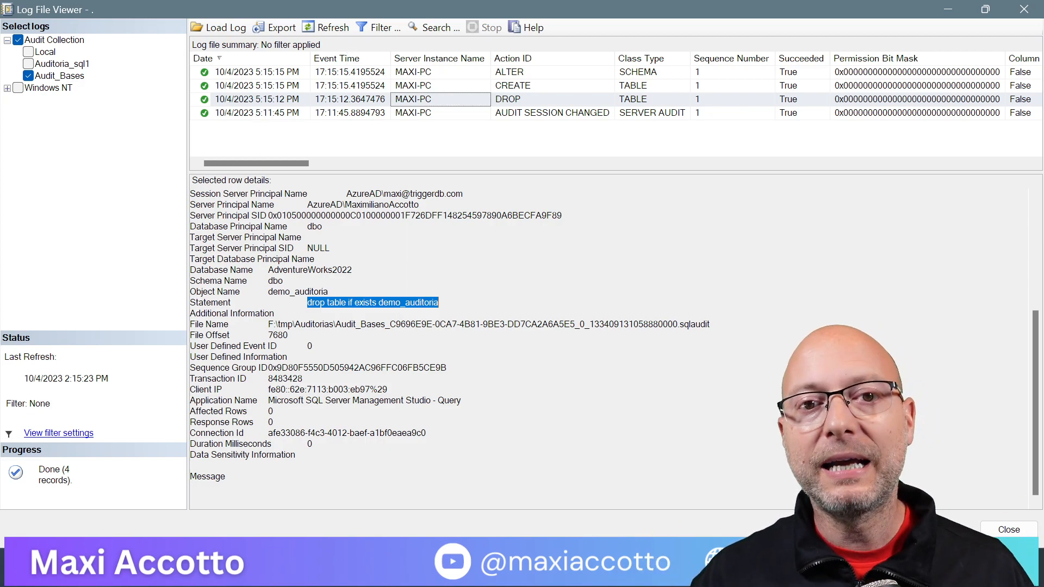
{"action": "left_click", "coordinate": [1024, 9]}
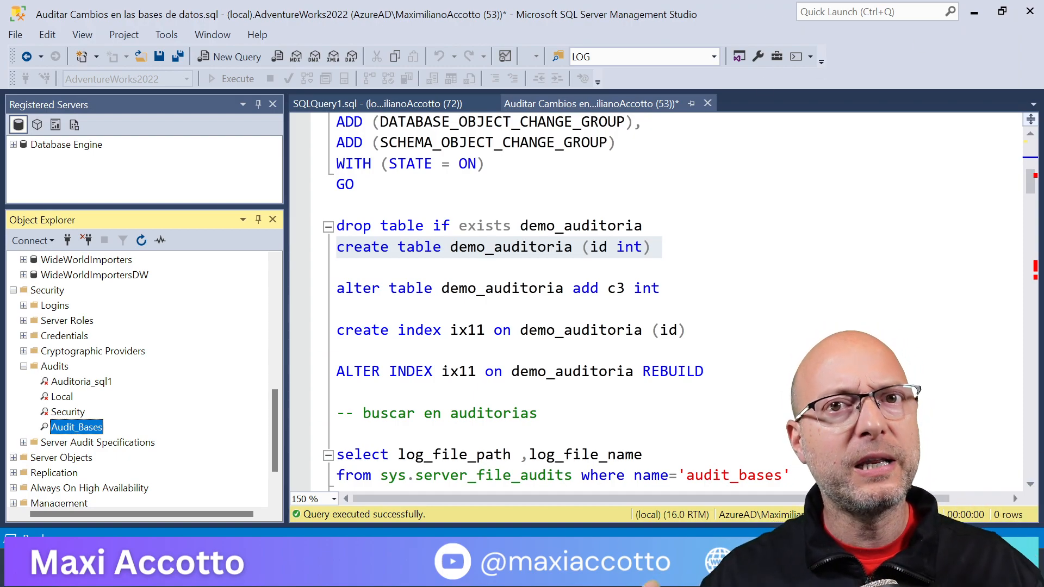
Run the script's alter table statement that adds the c3 int column to demo_auditoria, and hide the results pane
{"action": "key", "text": "Down"}
{"action": "key", "text": "Down"}
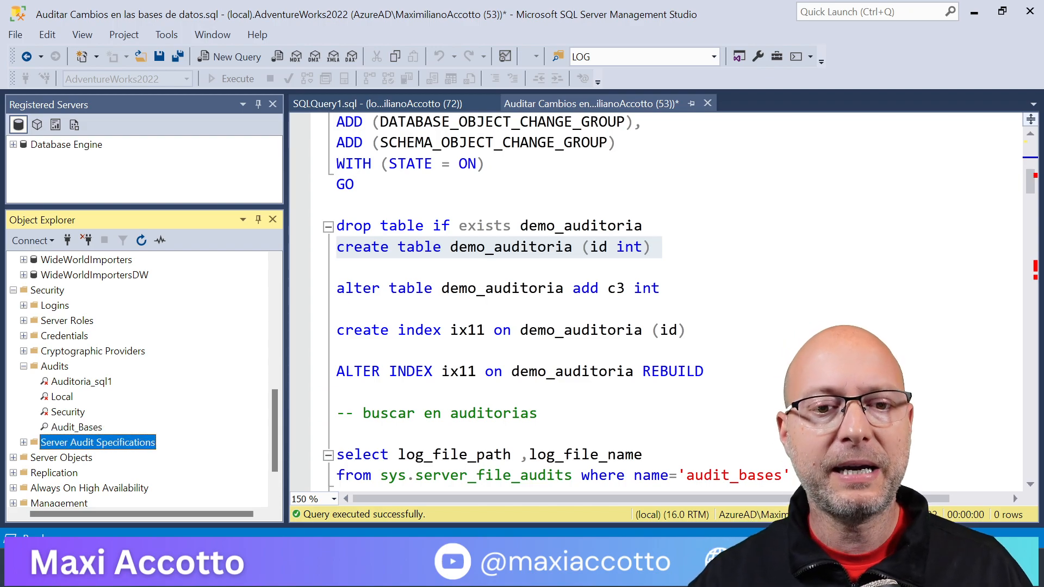
{"action": "left_click", "coordinate": [337, 309]}
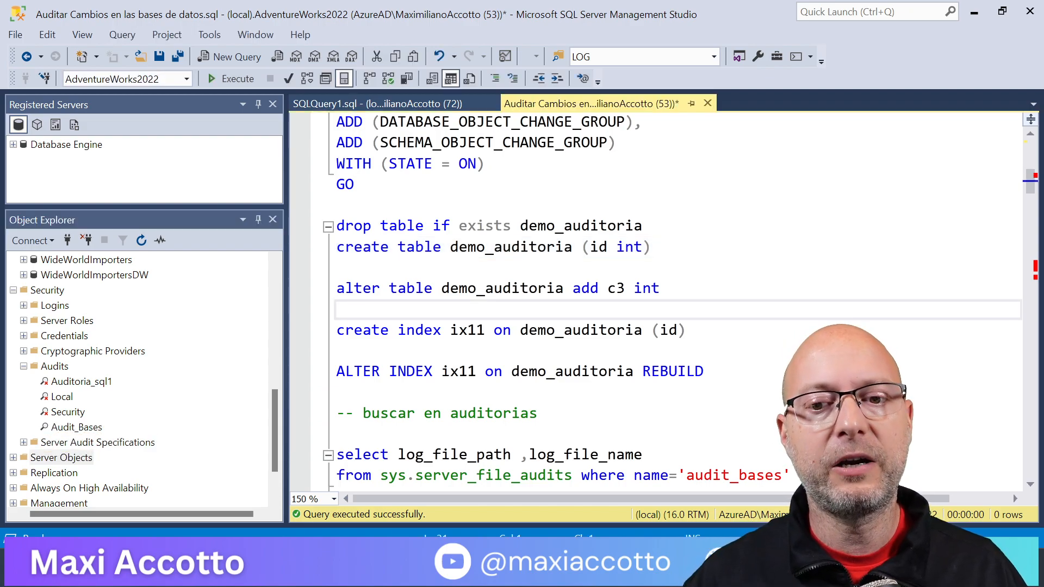
{"action": "key", "text": "shift+Up"}
{"action": "key", "text": "F5"}
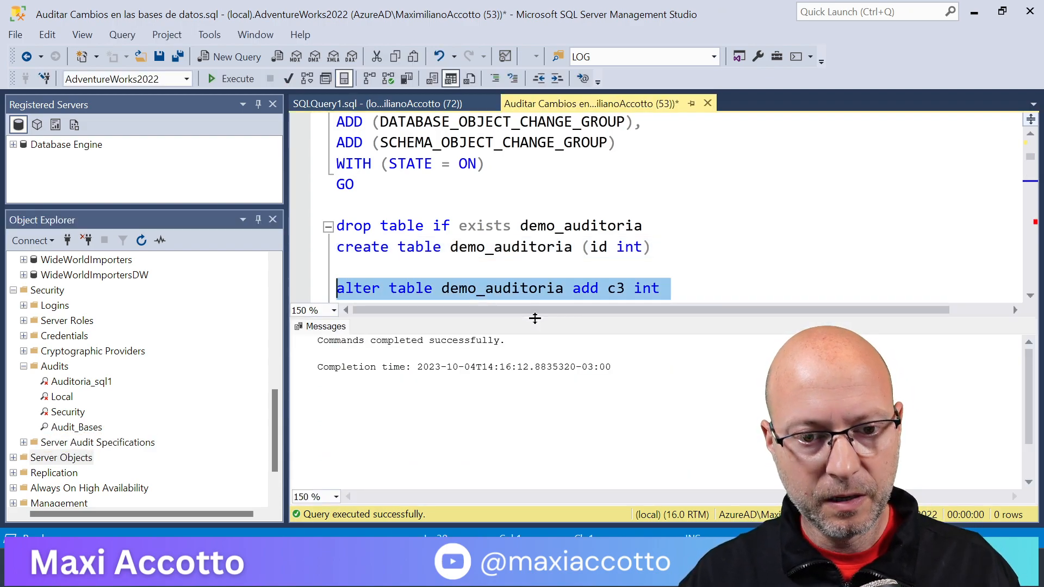
{"action": "key", "text": "ctrl+r"}
Run the statement that creates index ix11 on demo_auditoria (id), and hide the results pane
{"action": "key", "text": "Down"}
{"action": "key", "text": "Down"}
{"action": "key", "text": "Down"}
{"action": "key", "text": "shift+Up"}
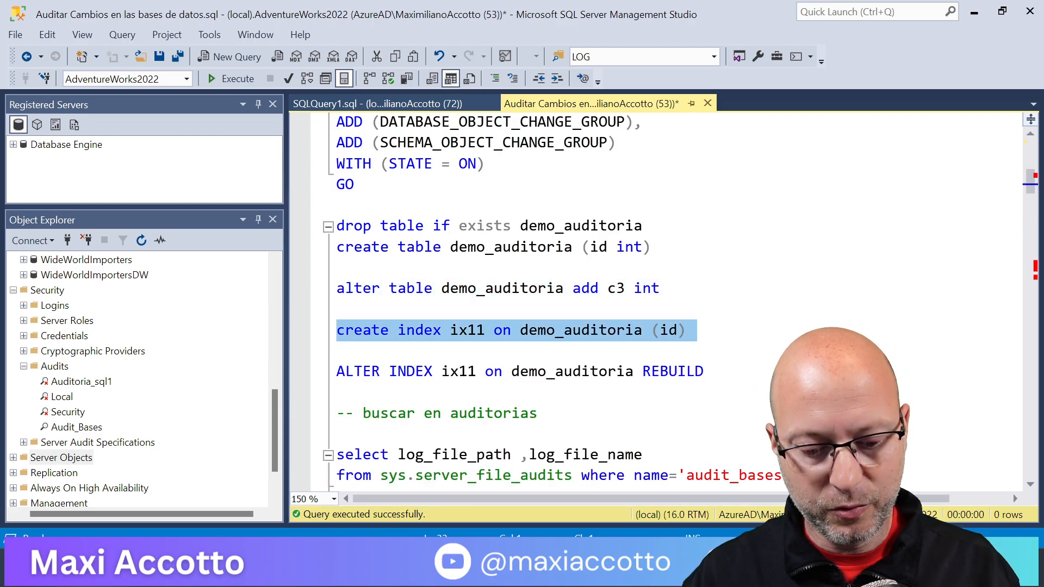
{"action": "key", "text": "F5"}
{"action": "key", "text": "ctrl+r"}
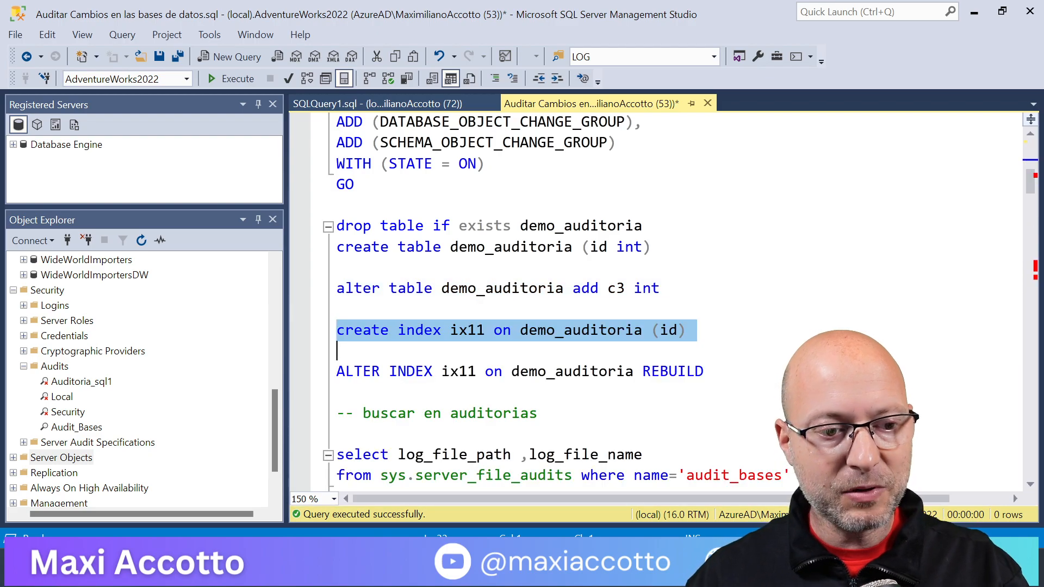
View the Audit_Bases audit logs maximized with an enlarged details area and examine the statement of the newest ALTER record
{"action": "right_click", "coordinate": [65, 428]}
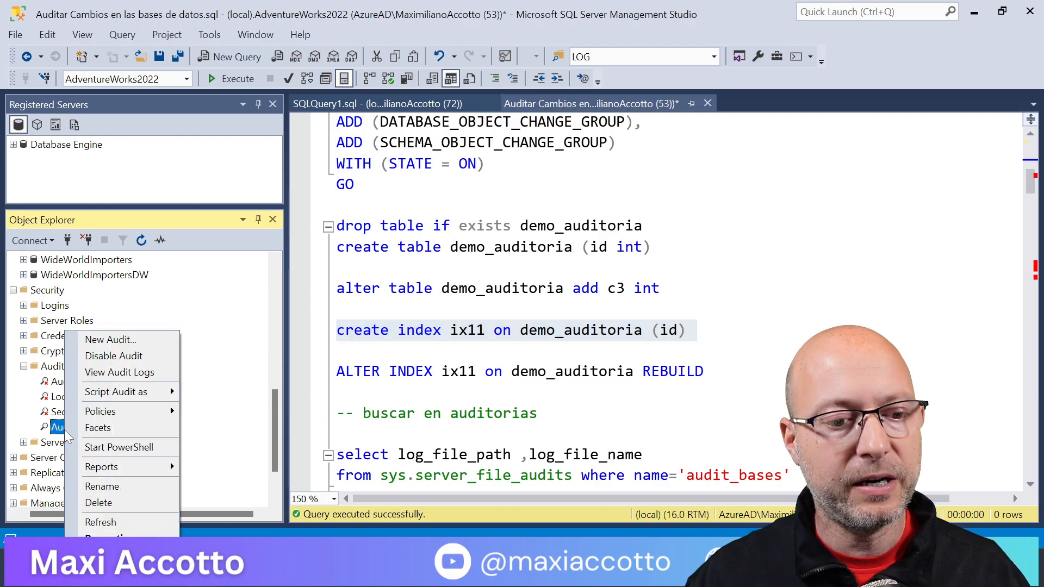
{"action": "left_click", "coordinate": [120, 373]}
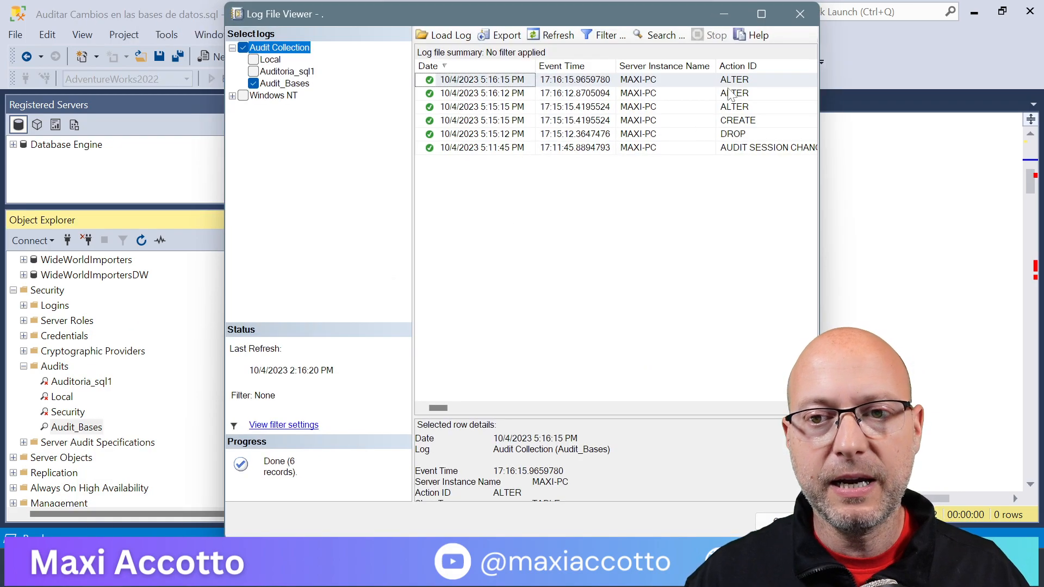
{"action": "left_click", "coordinate": [762, 14]}
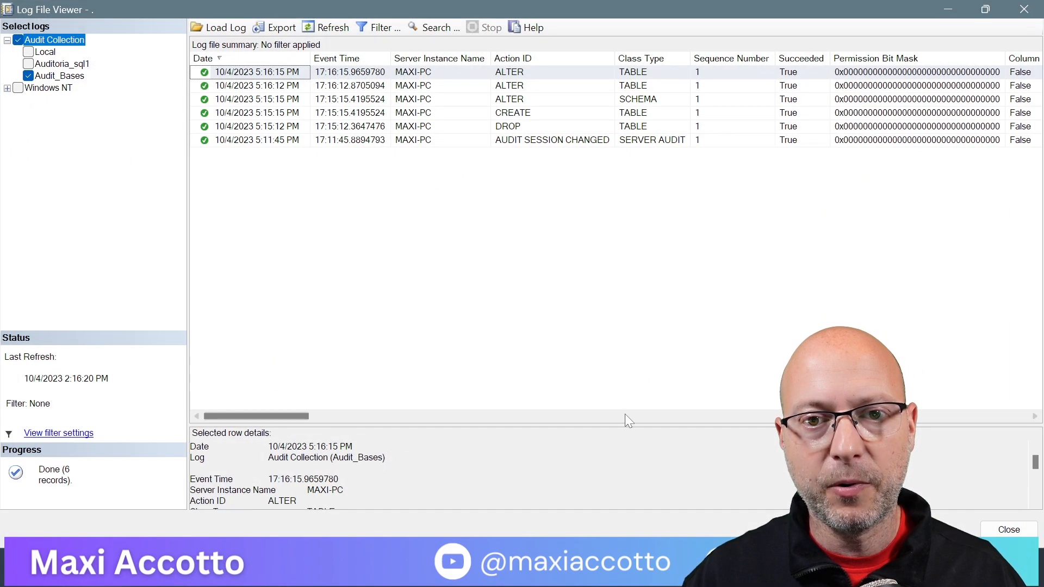
{"action": "left_click_drag", "start_coordinate": [570, 423], "coordinate": [573, 201]}
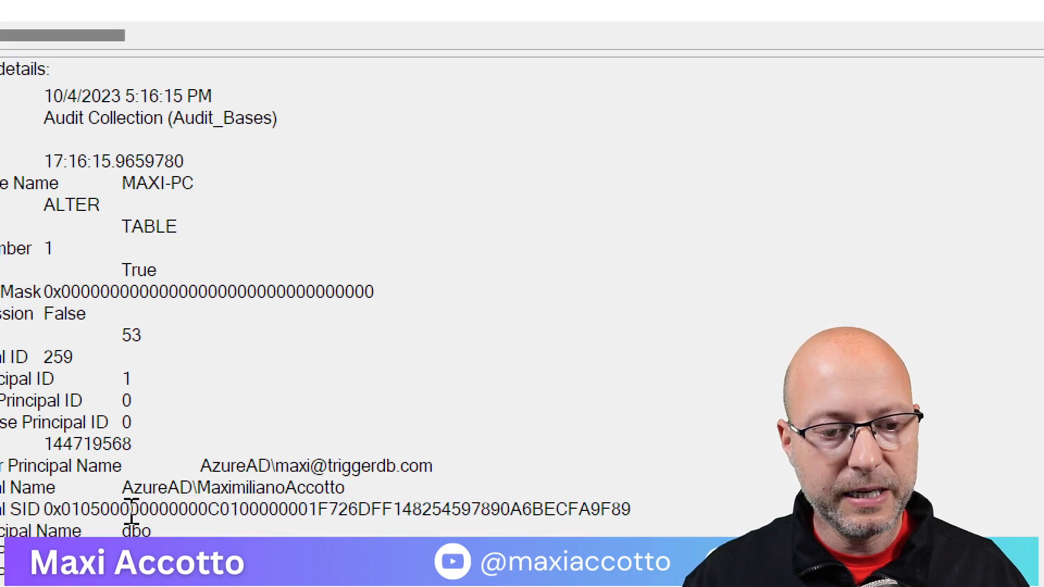
{"action": "left_click", "coordinate": [284, 424]}
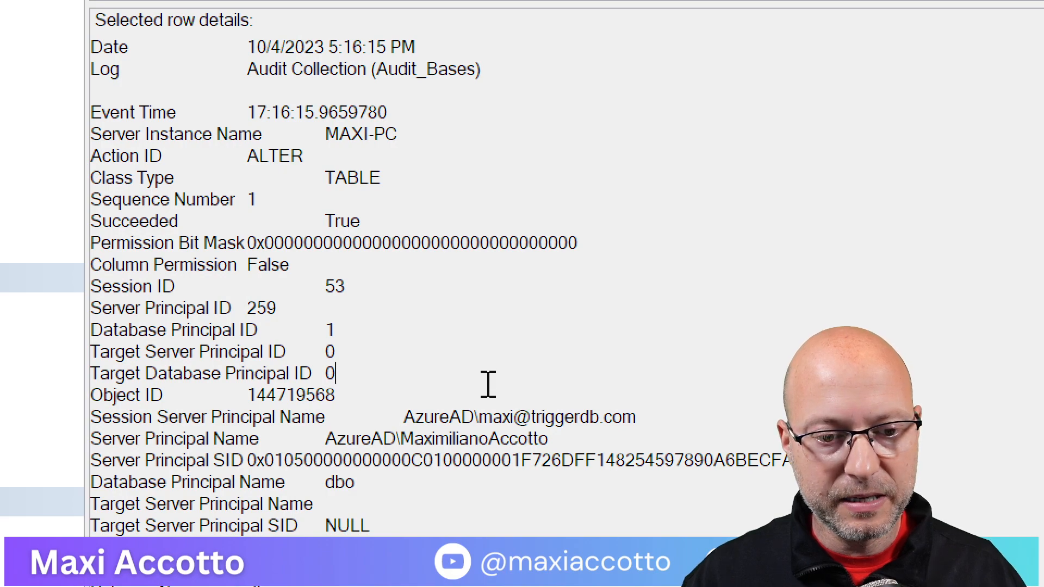
{"action": "scroll", "coordinate": [488, 385], "scroll_direction": "down", "scroll_amount": 4}
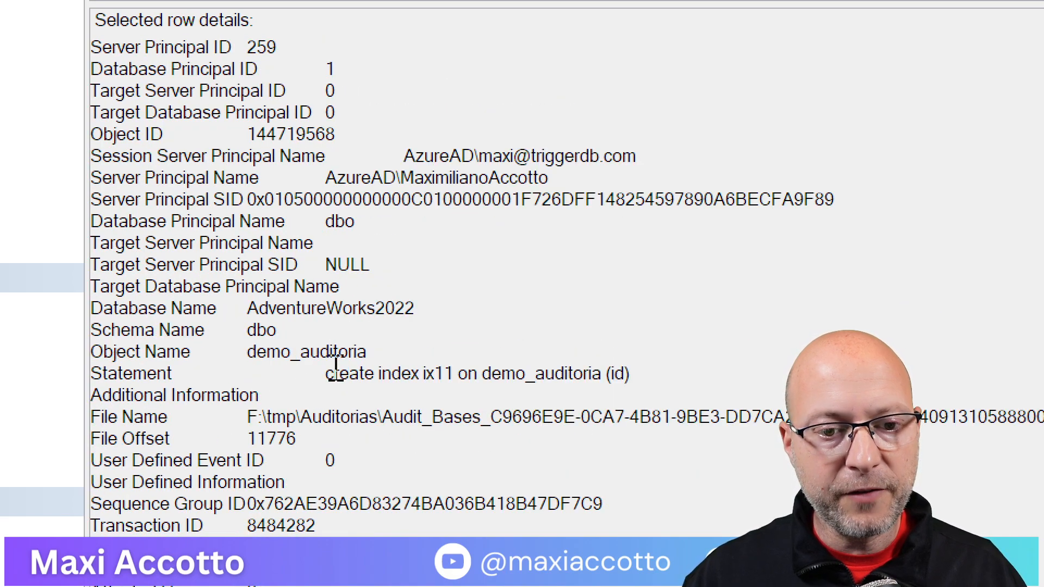
{"action": "left_click_drag", "start_coordinate": [322, 373], "coordinate": [642, 366]}
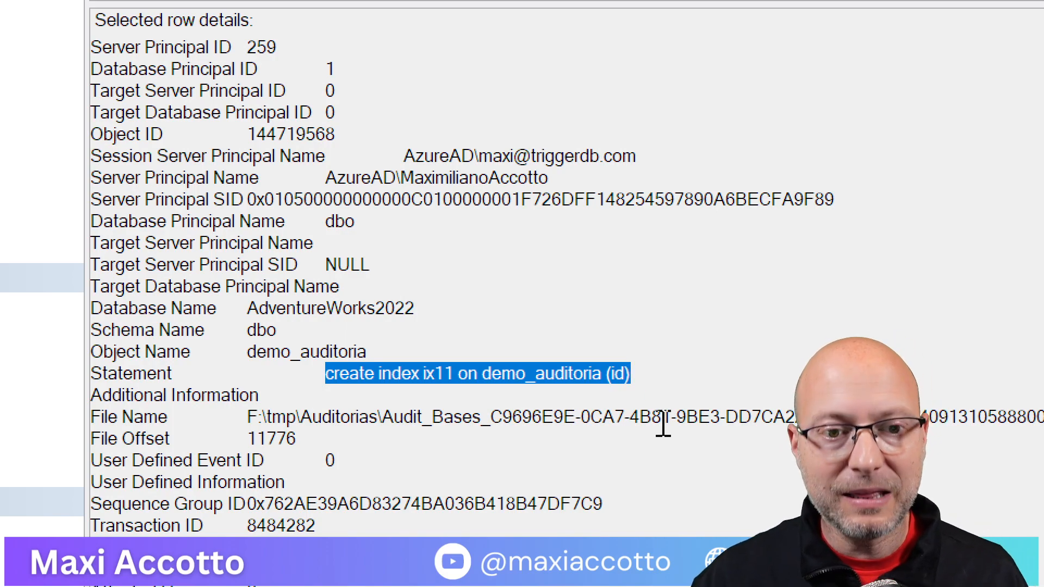
{"action": "scroll", "coordinate": [445, 253], "scroll_direction": "up", "scroll_amount": 1}
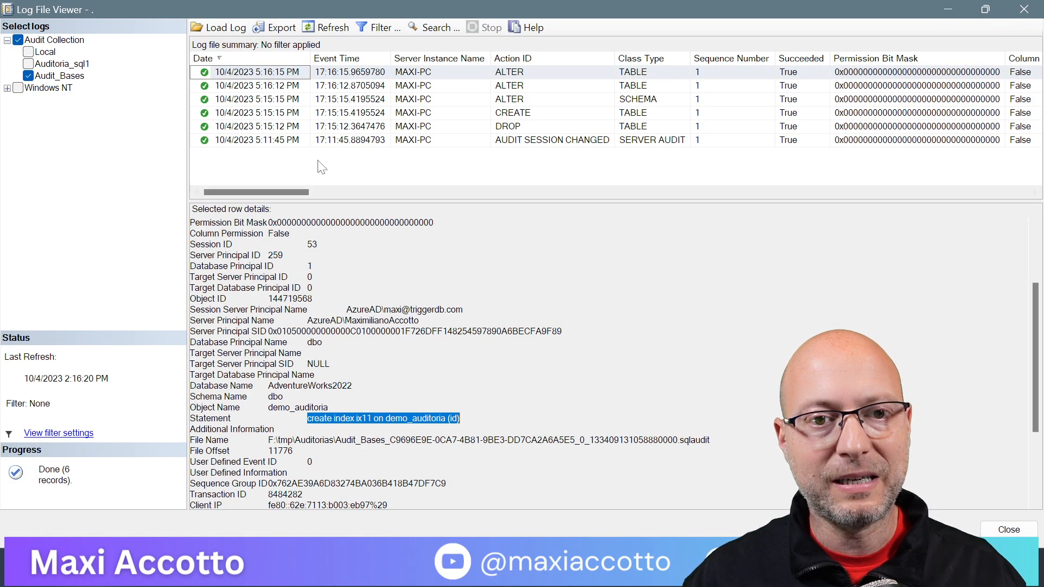
Examine the statement recorded for the second-newest ALTER record, and close the log viewer
{"action": "left_click", "coordinate": [446, 86]}
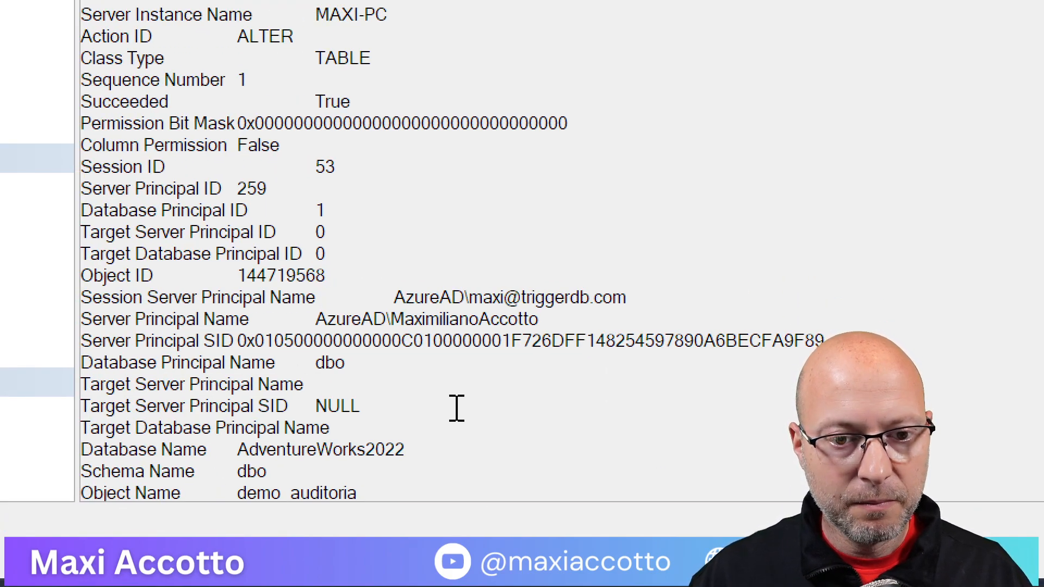
{"action": "left_click", "coordinate": [461, 384]}
{"action": "scroll", "coordinate": [451, 311], "scroll_direction": "down", "scroll_amount": 4}
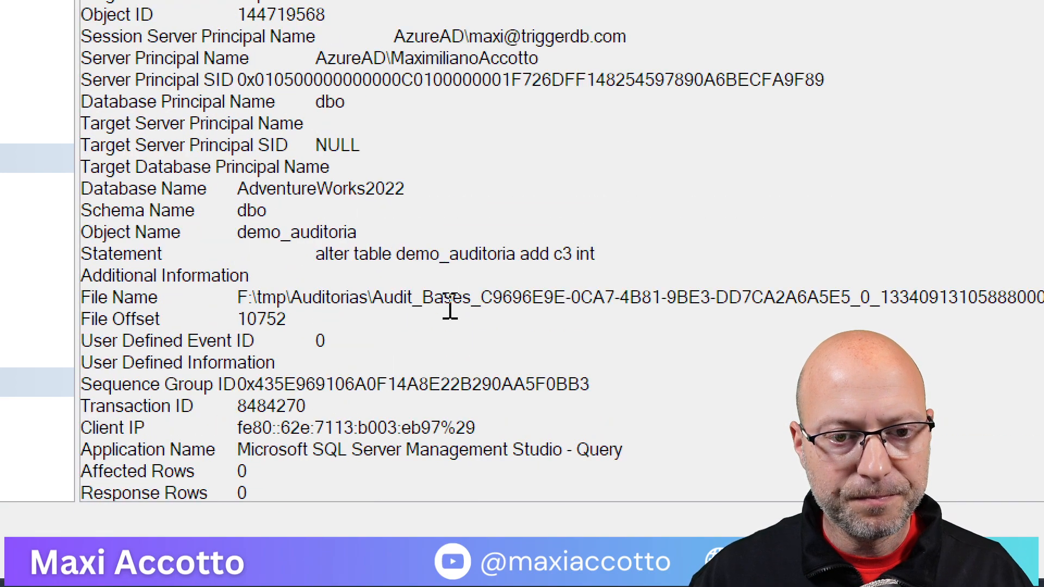
{"action": "left_click_drag", "start_coordinate": [317, 252], "coordinate": [601, 246]}
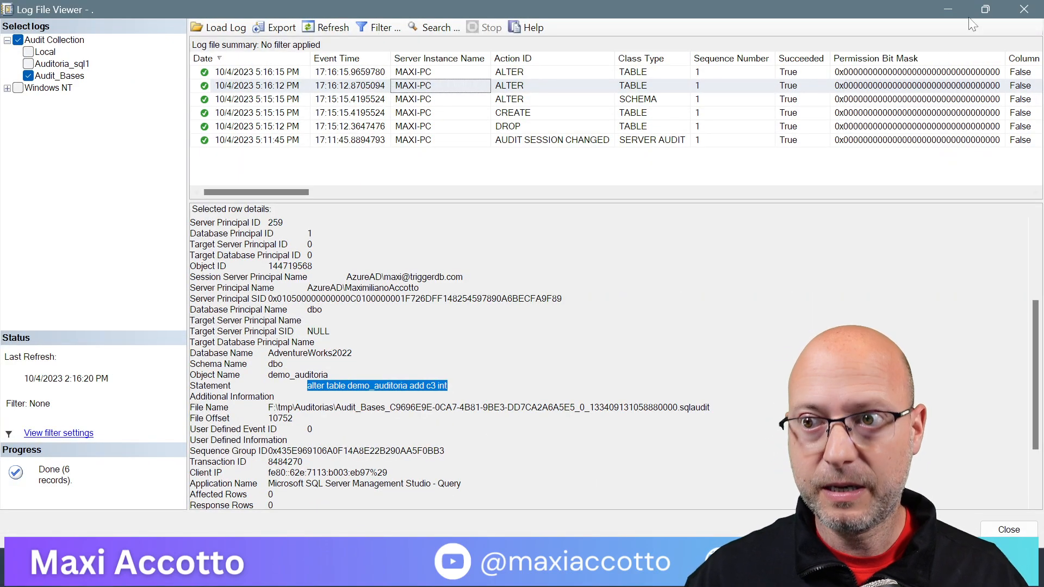
{"action": "left_click", "coordinate": [1024, 12]}
Run the script's ALTER INDEX ix11 on demo_auditoria REBUILD statement
{"action": "scroll", "coordinate": [652, 305], "scroll_direction": "down", "scroll_amount": 2}
{"action": "left_click", "coordinate": [337, 267]}
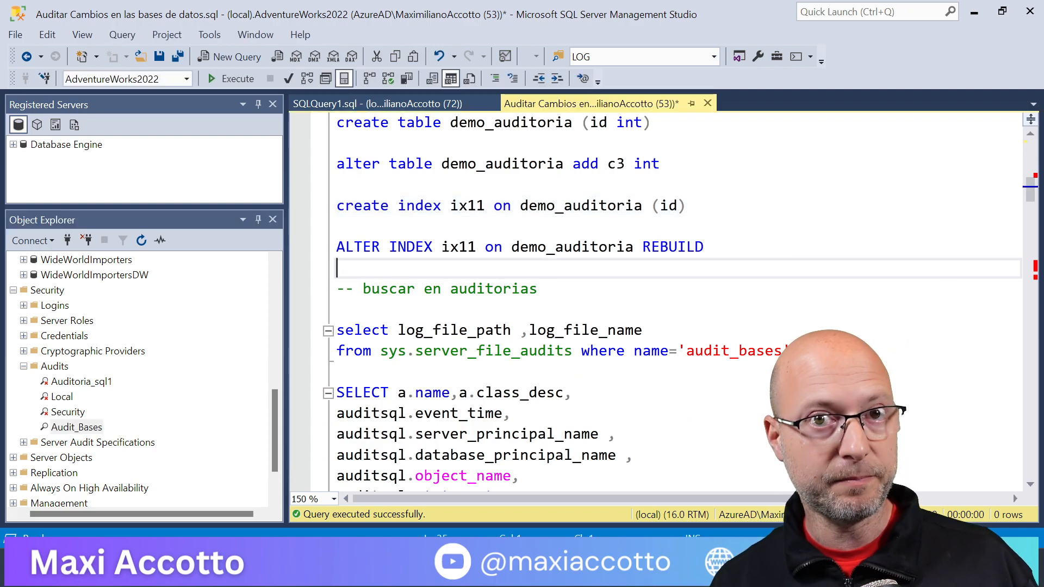
{"action": "key", "text": "shift+Up"}
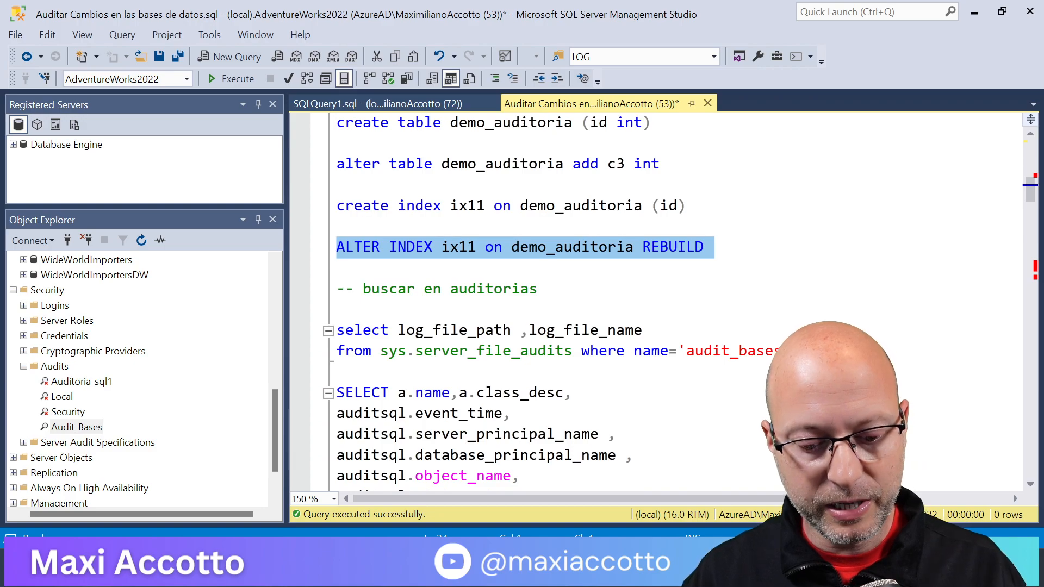
{"action": "key", "text": "F5"}
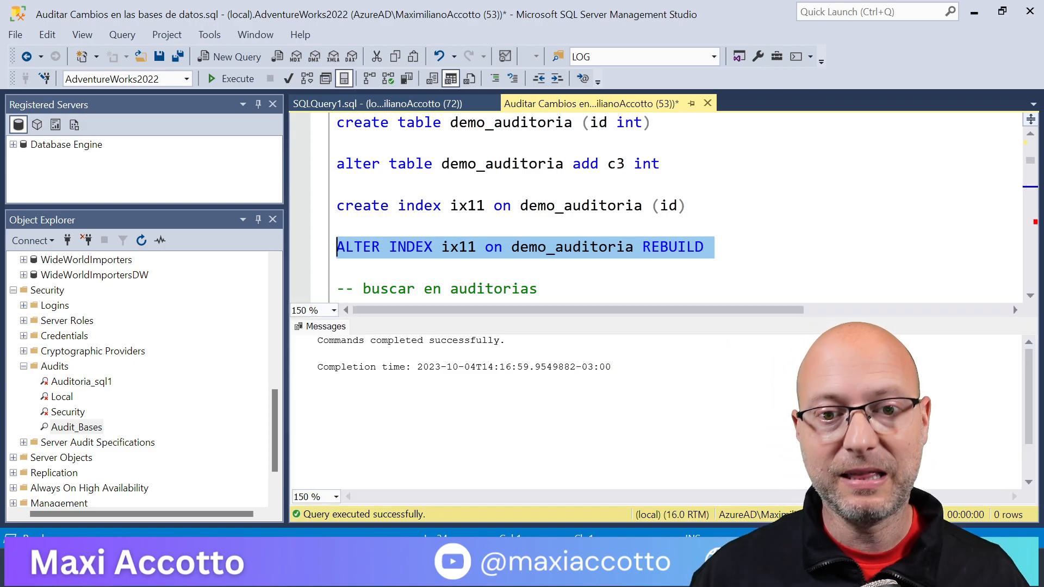
Reopen the Audit_Bases audit logs maximized, examine the newest record's statement in the enlarged details area, and close the viewer
{"action": "right_click", "coordinate": [101, 430]}
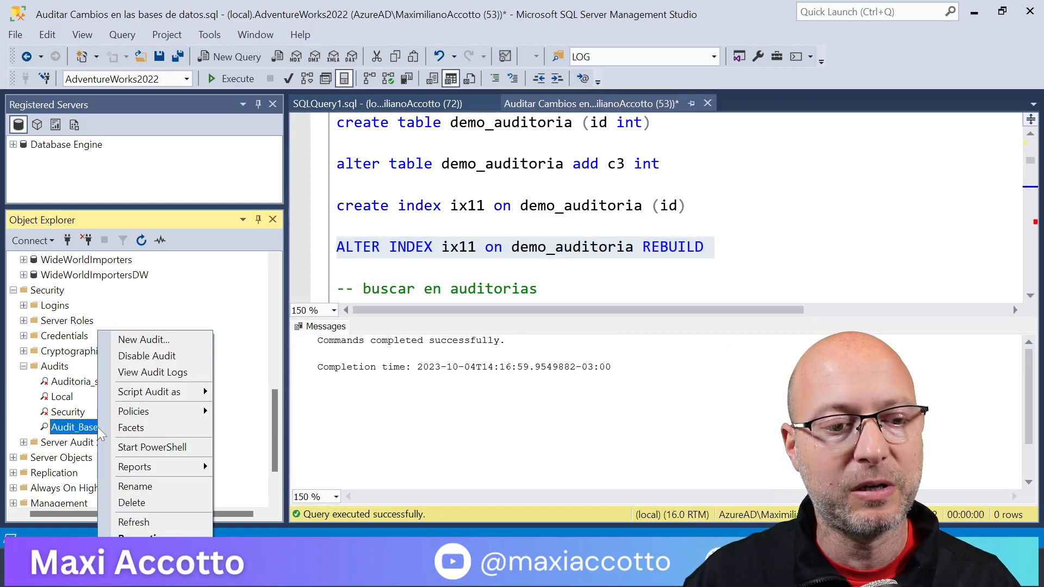
{"action": "left_click", "coordinate": [186, 372]}
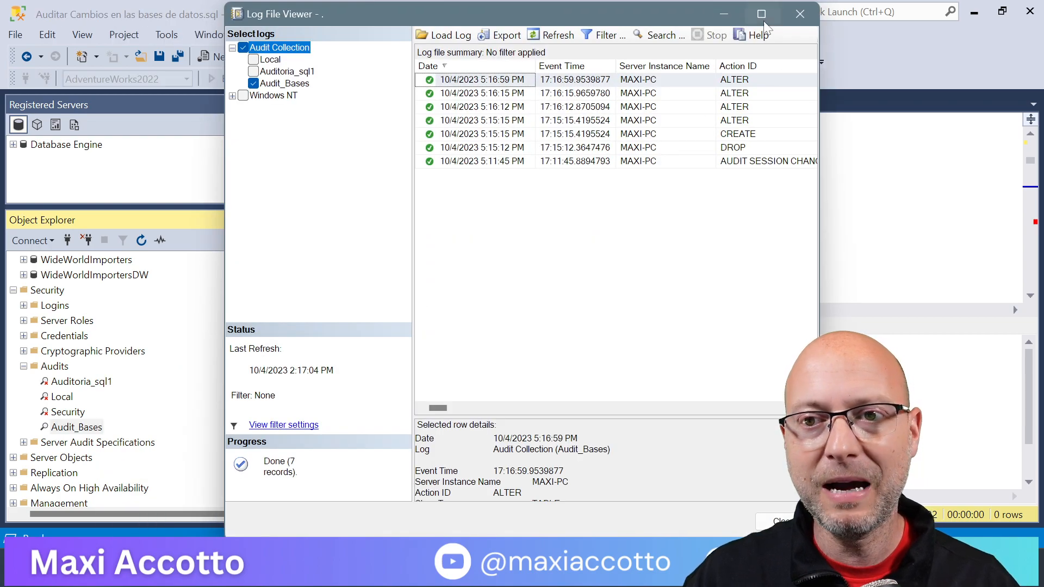
{"action": "left_click", "coordinate": [762, 19]}
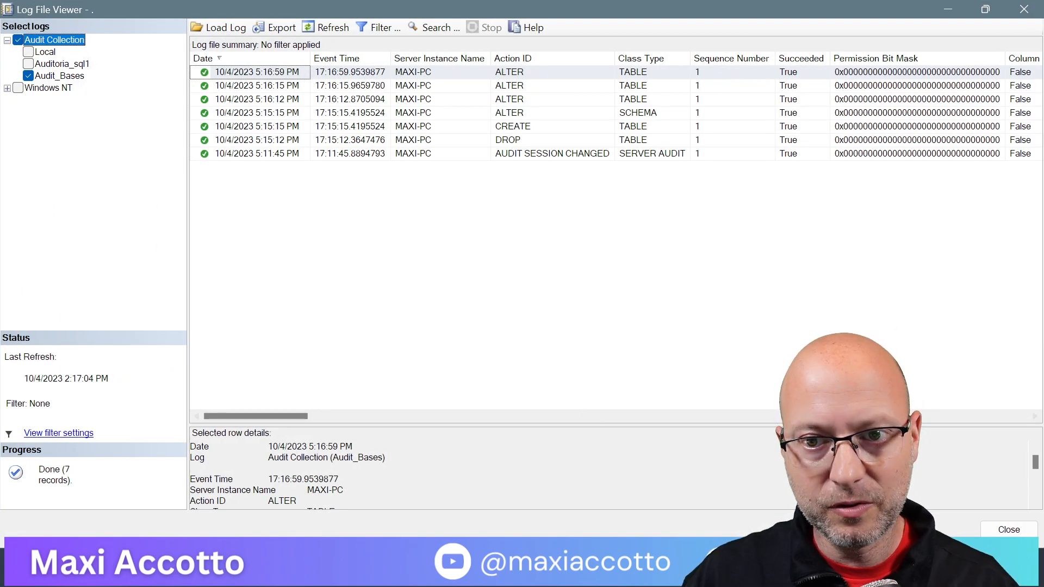
{"action": "left_click_drag", "start_coordinate": [579, 427], "coordinate": [574, 211]}
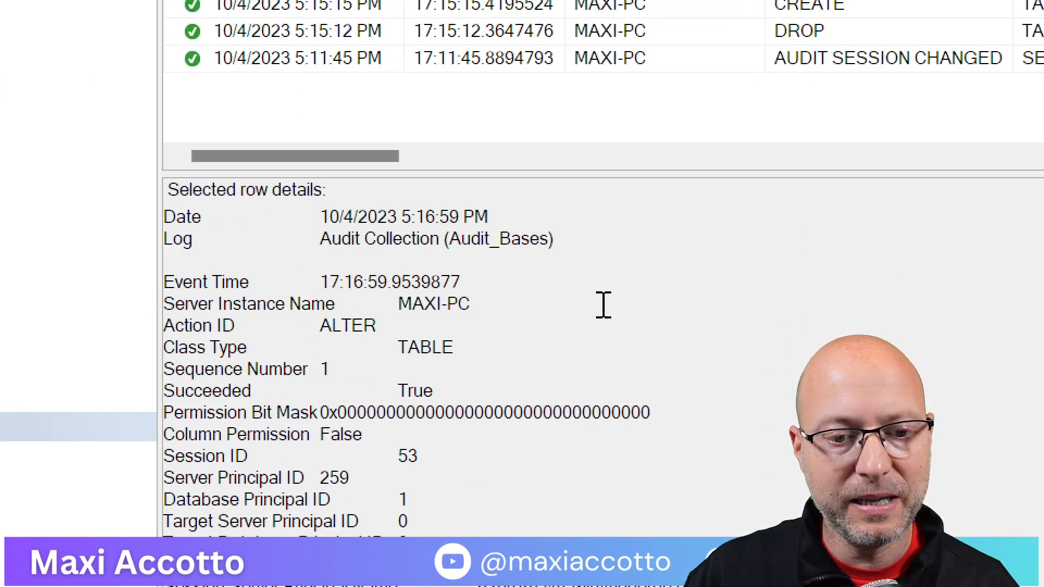
{"action": "scroll", "coordinate": [602, 373], "scroll_direction": "down", "scroll_amount": 5}
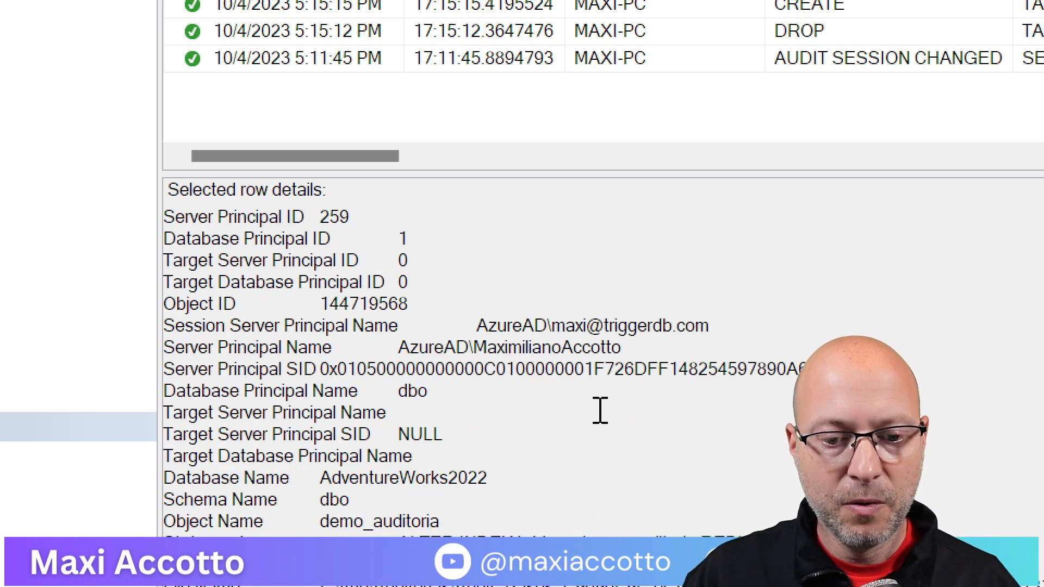
{"action": "left_click_drag", "start_coordinate": [409, 487], "coordinate": [791, 484]}
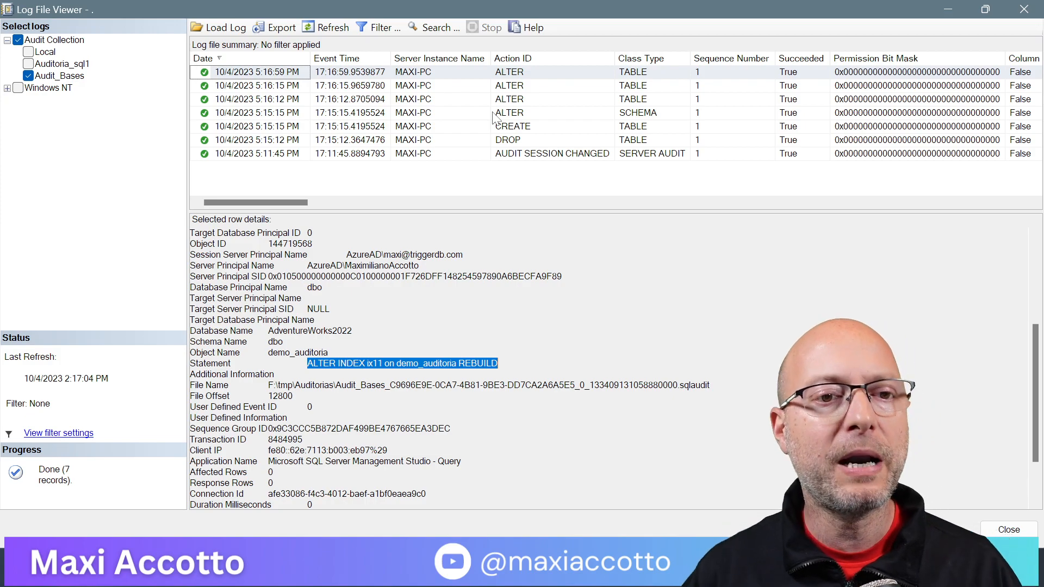
{"action": "left_click", "coordinate": [1025, 10]}
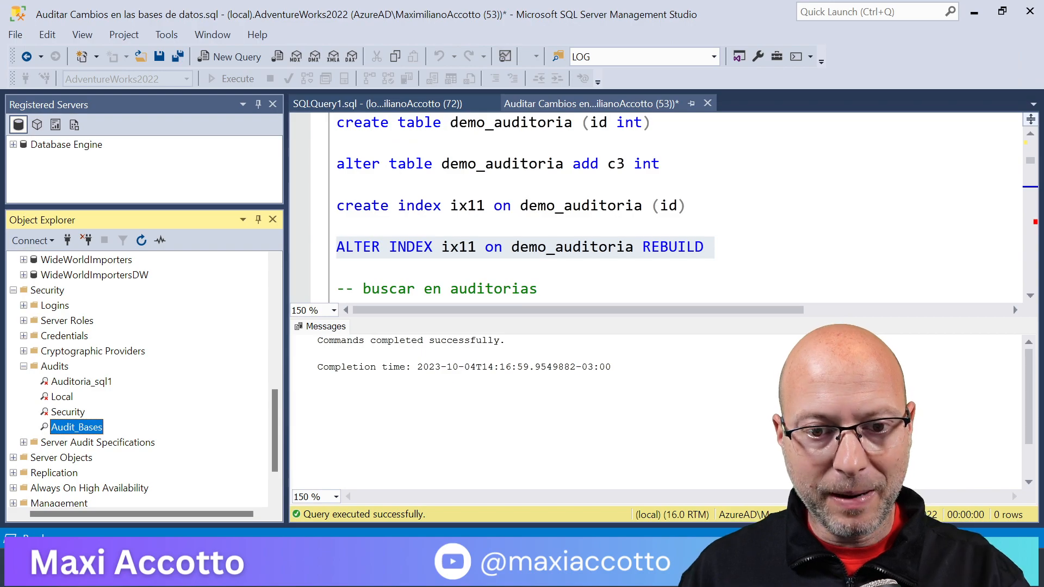
Run the script's query on sys.server_file_audits for the log file path and name of audit_bases
{"action": "left_click", "coordinate": [339, 268]}
{"action": "key", "text": "ctrl+r"}
{"action": "scroll", "coordinate": [468, 294], "scroll_direction": "down", "scroll_amount": 2}
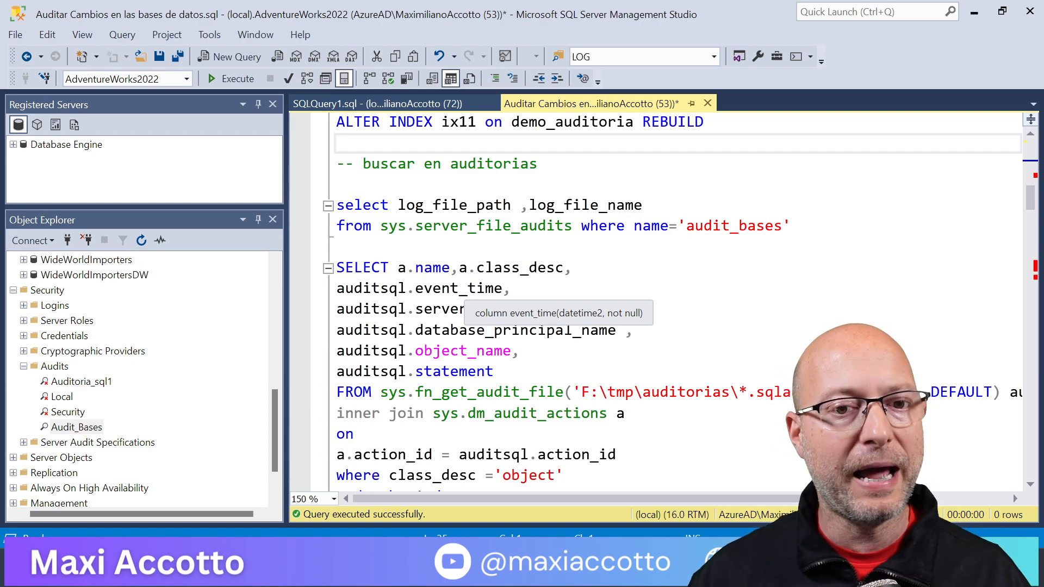
{"action": "left_click", "coordinate": [469, 206]}
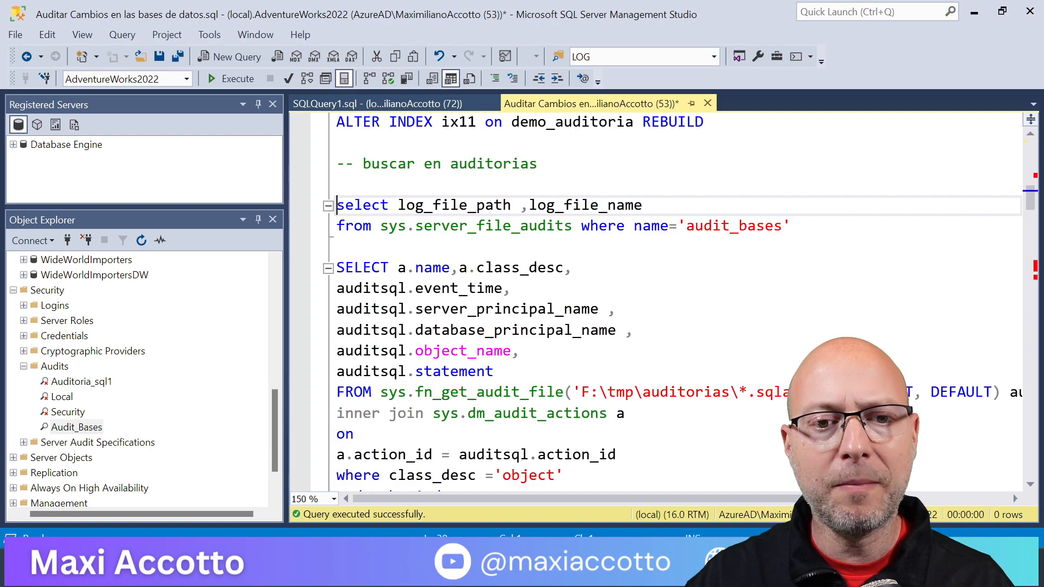
{"action": "key", "text": "shift+Down"}
{"action": "key", "text": "shift+Down"}
{"action": "key", "text": "F5"}
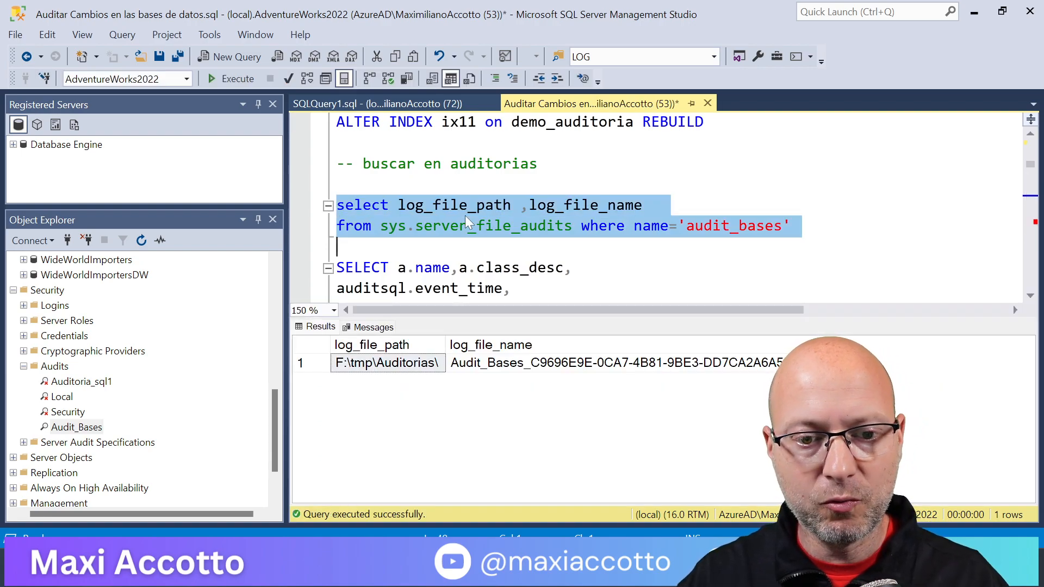
{"action": "left_click", "coordinate": [705, 227]}
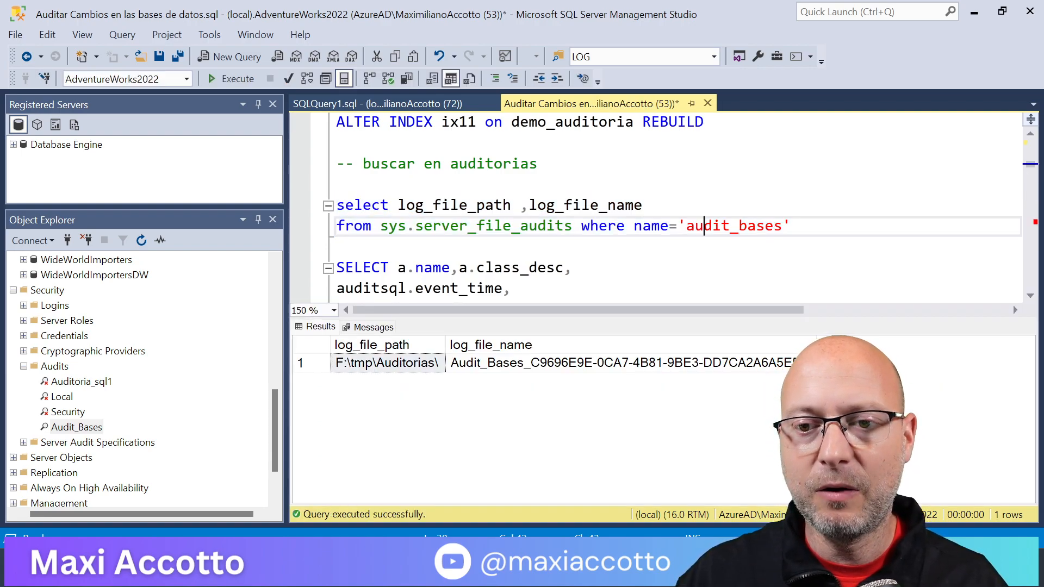
Examine the audit SELECT query's columns, its sys.fn_get_audit_file source path and its join to sys.dm_audit_actions
{"action": "scroll", "coordinate": [705, 227], "scroll_direction": "down", "scroll_amount": 1}
{"action": "left_click", "coordinate": [529, 206]}
{"action": "key", "text": "Down"}
{"action": "key", "text": "Down"}
{"action": "key", "text": "Down"}
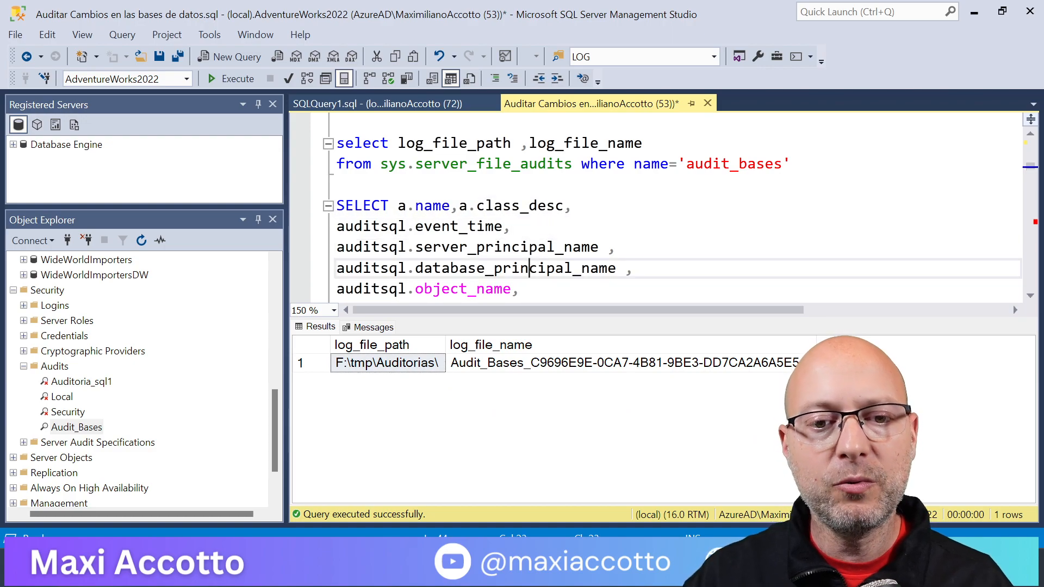
{"action": "key", "text": "Down"}
{"action": "key", "text": "Down"}
{"action": "key", "text": "Down"}
{"action": "key", "text": "Down"}
{"action": "key", "text": "Down"}
{"action": "key", "text": "Down"}
{"action": "key", "text": "Down"}
{"action": "key", "text": "Up"}
{"action": "key", "text": "Up"}
{"action": "key", "text": "Up"}
{"action": "key", "text": "Up"}
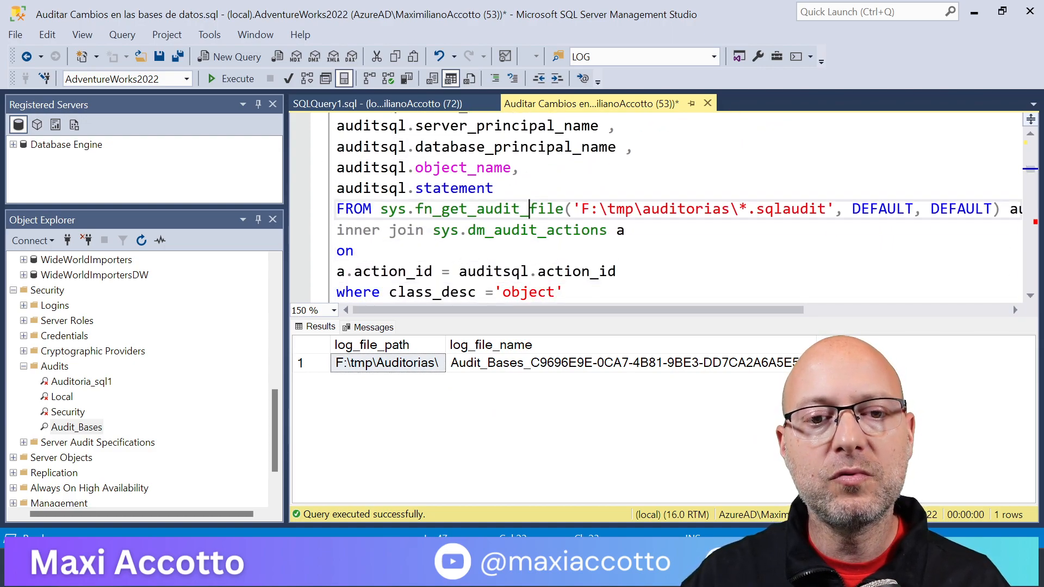
{"action": "key", "text": "Left"}
{"action": "key", "text": "Left"}
{"action": "key", "text": "Left"}
{"action": "key", "text": "Left"}
{"action": "key", "text": "Left"}
{"action": "key", "text": "Left"}
{"action": "key", "text": "Left"}
{"action": "key", "text": "Left"}
{"action": "key", "text": "Left"}
{"action": "key", "text": "Left"}
{"action": "key", "text": "Left"}
{"action": "key", "text": "Left"}
{"action": "key", "text": "Left"}
{"action": "key", "text": "shift+Right"}
{"action": "key", "text": "shift+Right"}
{"action": "key", "text": "shift+Right"}
{"action": "key", "text": "shift+Right"}
{"action": "key", "text": "shift+Right"}
{"action": "key", "text": "shift+Right"}
{"action": "key", "text": "shift+Right"}
{"action": "key", "text": "shift+Right"}
{"action": "key", "text": "shift+Right"}
{"action": "key", "text": "shift+Right"}
{"action": "key", "text": "shift+Right"}
{"action": "key", "text": "shift+Right"}
{"action": "key", "text": "shift+Right"}
{"action": "key", "text": "shift+Right"}
{"action": "key", "text": "shift+Right"}
{"action": "key", "text": "shift+Right"}
{"action": "key", "text": "shift+Right"}
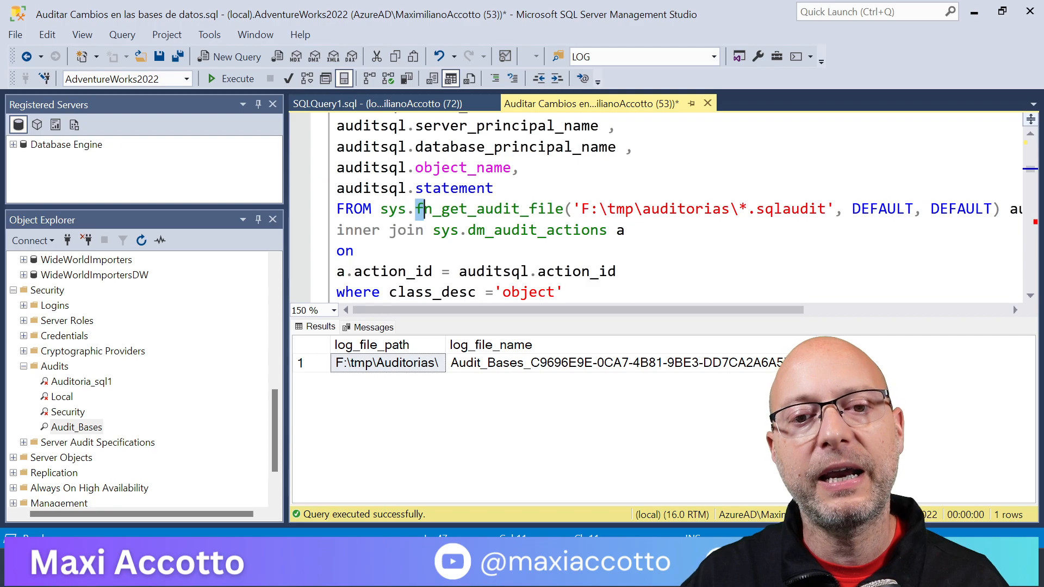
{"action": "mouse_move", "coordinate": [542, 211]}
{"action": "key", "text": "Down"}
{"action": "key", "text": "End"}
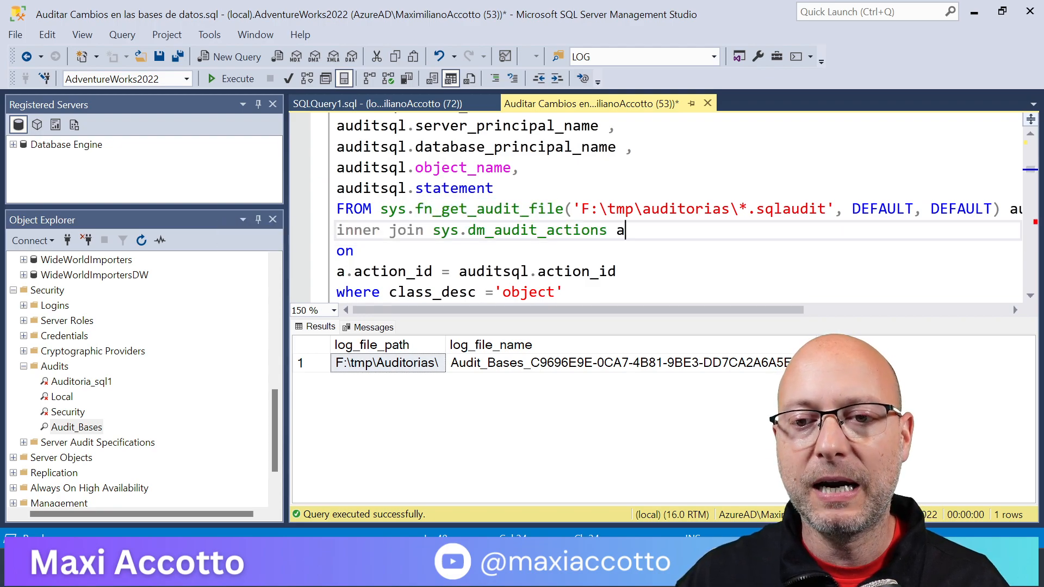
{"action": "key", "text": "Up"}
{"action": "key", "text": "shift+Up"}
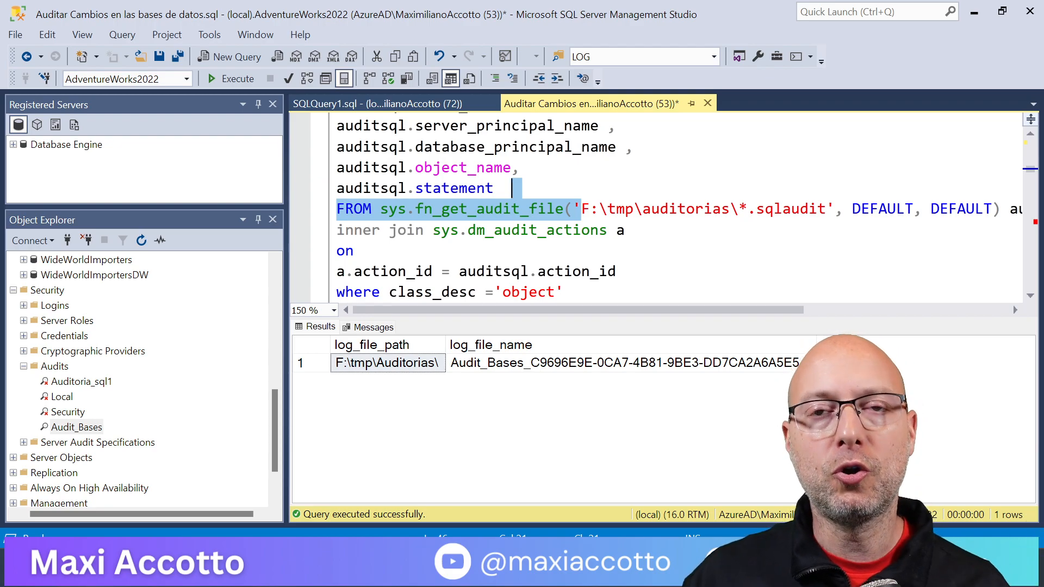
Switch to File Explorer to view the audit file in F:\tmp\Auditorias, and return to the query in SQL Server Management Studio
{"action": "mouse_move", "coordinate": [506, 571]}
{"action": "left_click", "coordinate": [511, 512]}
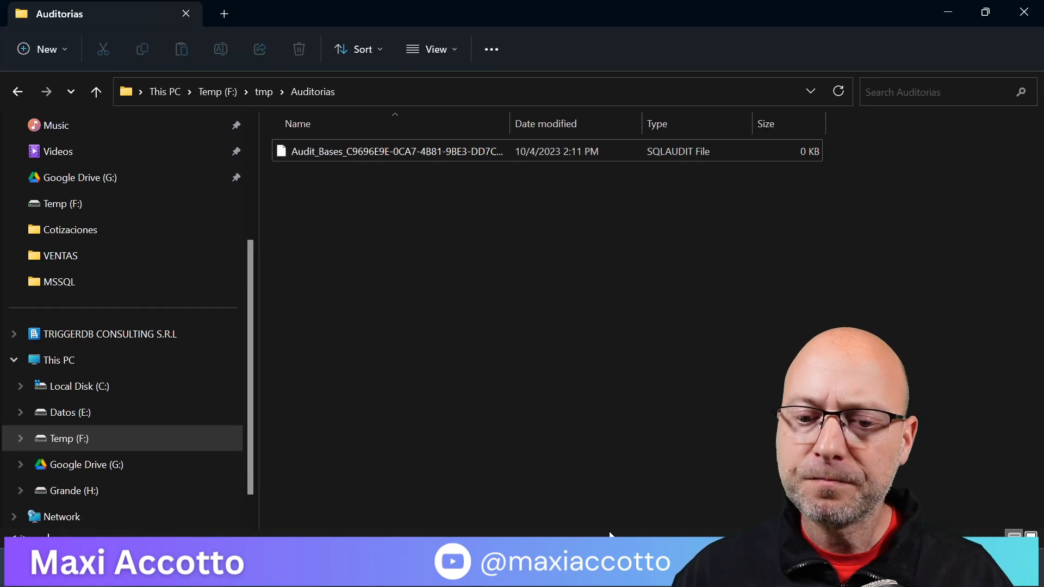
{"action": "mouse_move", "coordinate": [613, 572]}
{"action": "left_click", "coordinate": [618, 479]}
Run the sys.fn_get_audit_file SELECT query and examine the statement column of the last returned record
{"action": "key", "text": "Up"}
{"action": "key", "text": "Up"}
{"action": "key", "text": "Up"}
{"action": "key", "text": "Up"}
{"action": "key", "text": "Up"}
{"action": "key", "text": "Up"}
{"action": "key", "text": "Up"}
{"action": "key", "text": "Up"}
{"action": "key", "text": "Home"}
{"action": "key", "text": "shift+Down"}
{"action": "key", "text": "shift+Down"}
{"action": "key", "text": "shift+Down"}
{"action": "key", "text": "shift+Down"}
{"action": "key", "text": "shift+Down"}
{"action": "key", "text": "shift+Down"}
{"action": "key", "text": "shift+Down"}
{"action": "key", "text": "shift+Down"}
{"action": "key", "text": "shift+Down"}
{"action": "key", "text": "shift+Down"}
{"action": "key", "text": "shift+Down"}
{"action": "key", "text": "shift+Down"}
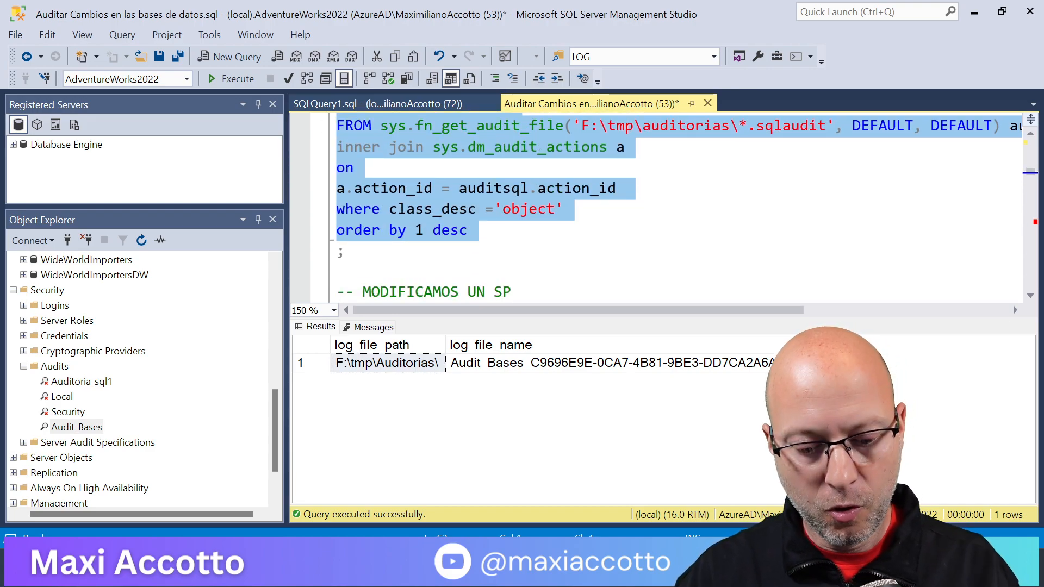
{"action": "key", "text": "F5"}
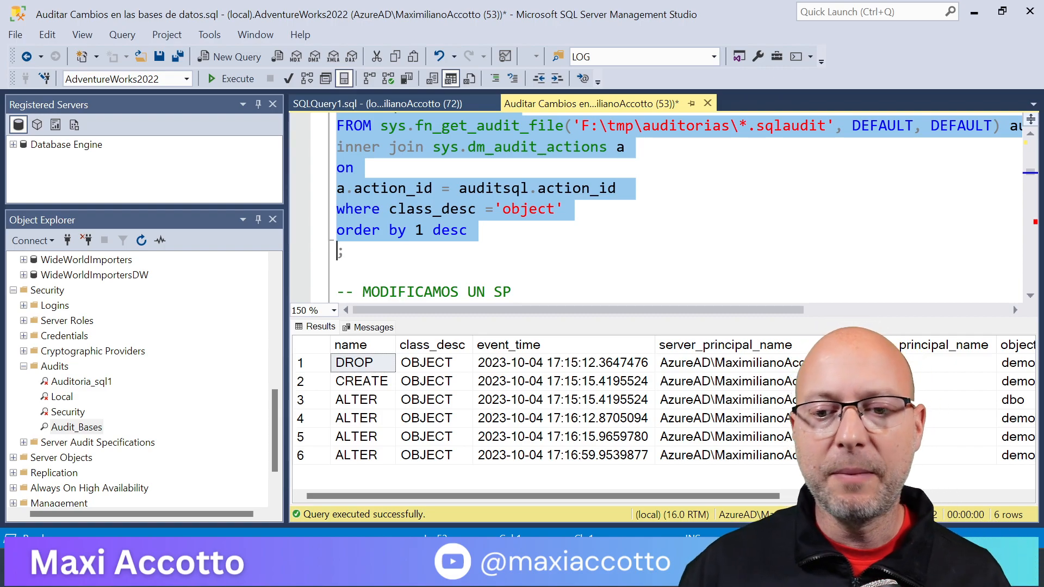
{"action": "left_click_drag", "start_coordinate": [715, 496], "coordinate": [957, 496]}
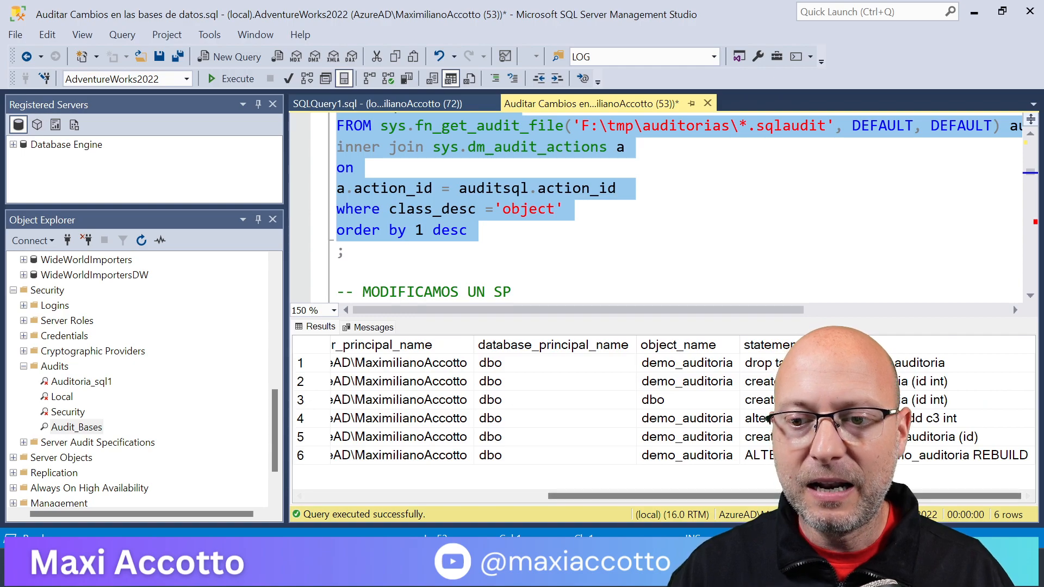
{"action": "left_click", "coordinate": [946, 456]}
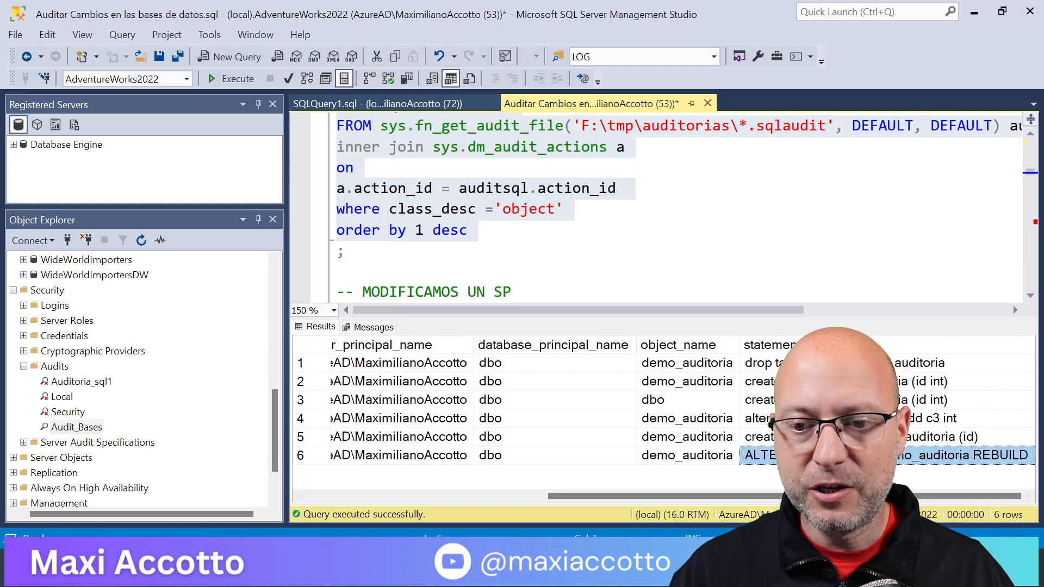
Add the condition and statement not like '%alter index%' below the class_desc filter of the audit query
{"action": "left_click", "coordinate": [565, 208]}
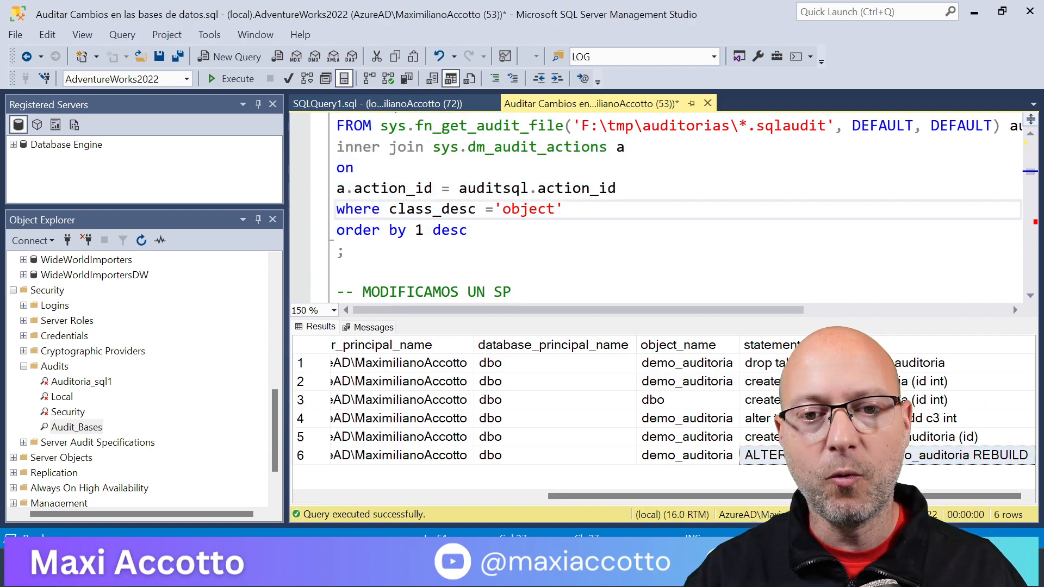
{"action": "key", "text": "Return"}
{"action": "type", "text": "and"}
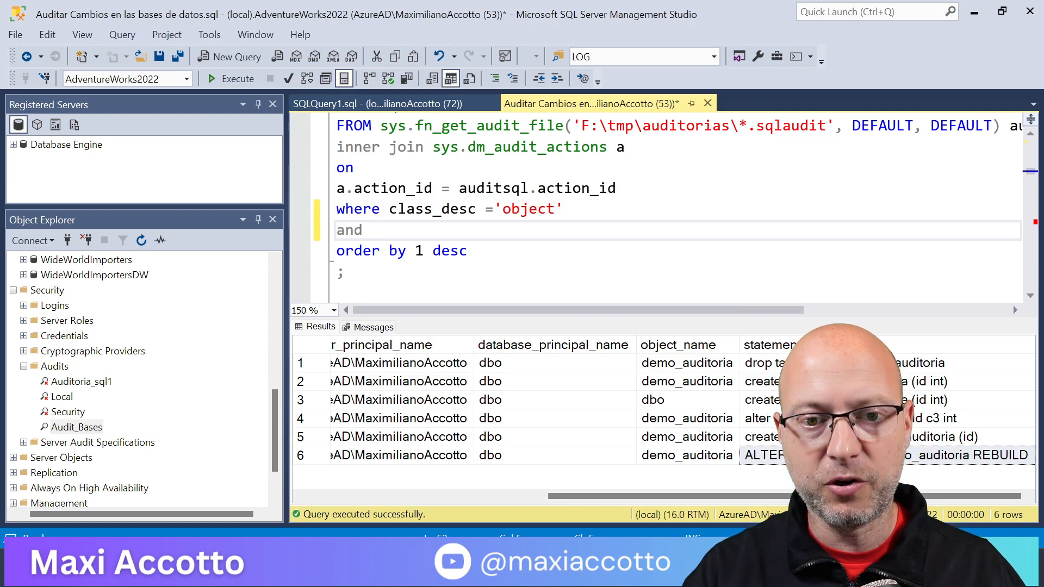
{"action": "type", "text": " st"}
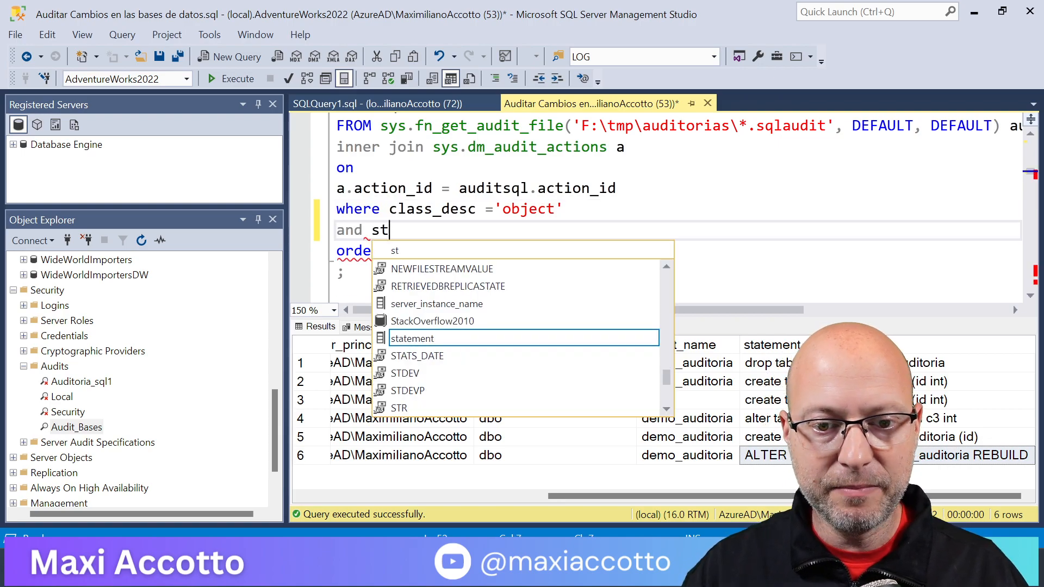
{"action": "type", "text": "atement not li"}
{"action": "type", "text": "ke '%a'"}
{"action": "key", "text": "Left"}
{"action": "type", "text": "%alter index"}
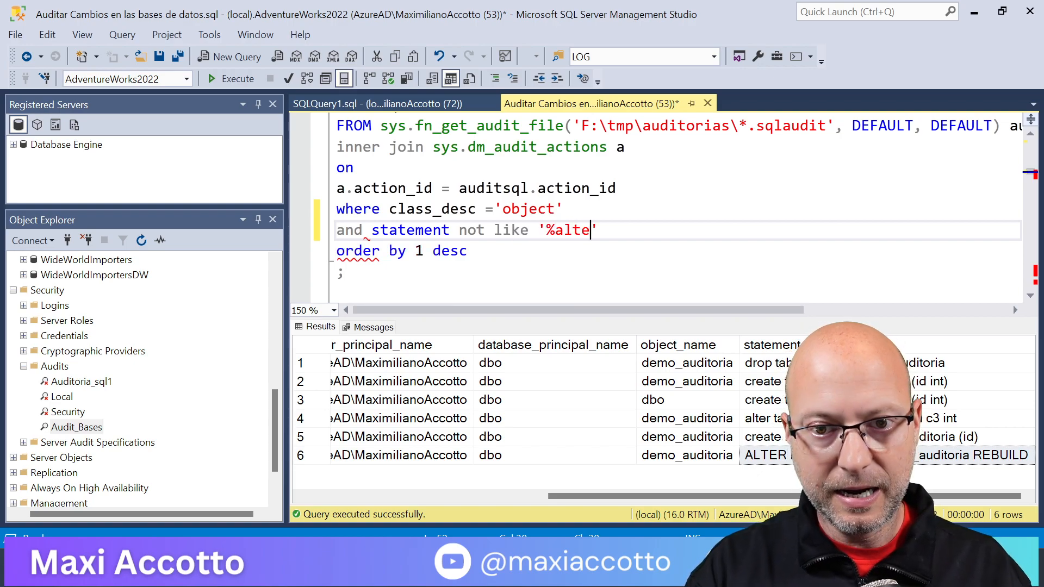
{"action": "type", "text": "%"}
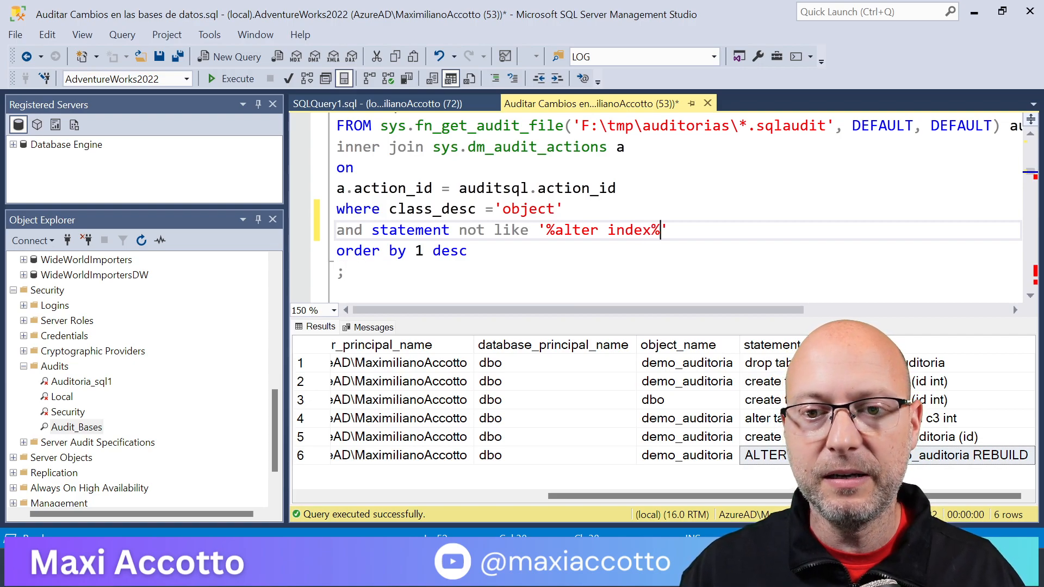
Run the audit SELECT query with the added ALTER INDEX exclusion
{"action": "left_click", "coordinate": [655, 247]}
{"action": "key", "text": "shift+Up"}
{"action": "key", "text": "shift+Up"}
{"action": "key", "text": "shift+Up"}
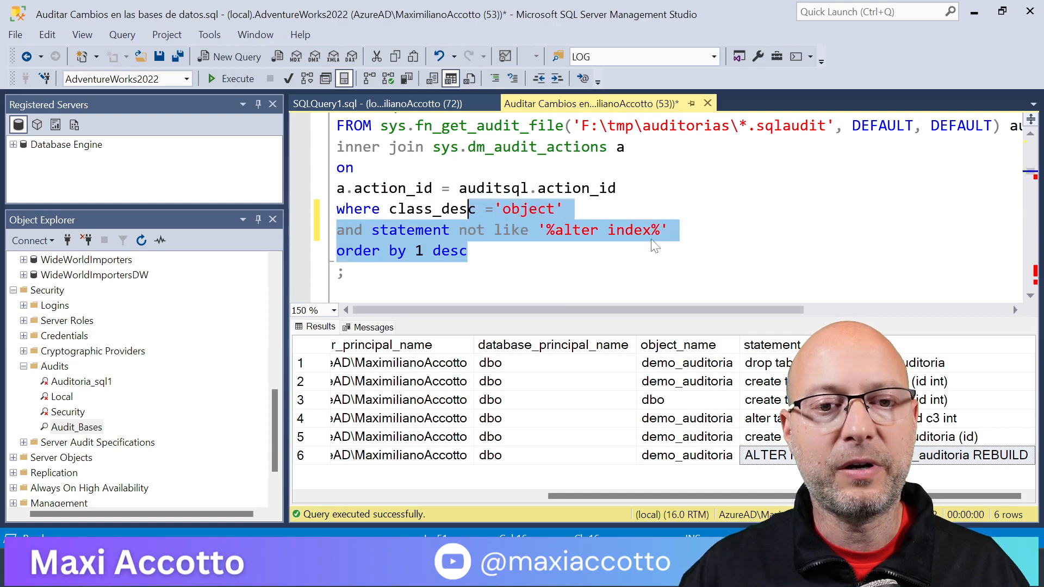
{"action": "key", "text": "shift+Up"}
{"action": "key", "text": "shift+Up"}
{"action": "key", "text": "shift+Up"}
{"action": "key", "text": "shift+Up"}
{"action": "key", "text": "shift+Up"}
{"action": "key", "text": "shift+Up"}
{"action": "key", "text": "shift+Up"}
{"action": "key", "text": "shift+Up"}
{"action": "key", "text": "shift+Up"}
{"action": "key", "text": "shift+Up"}
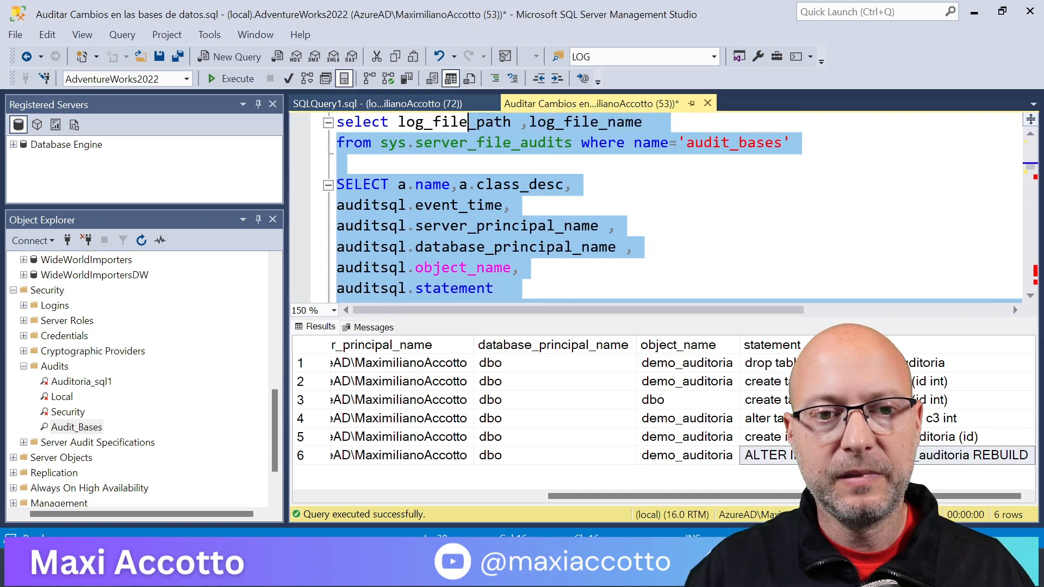
{"action": "key", "text": "F5"}
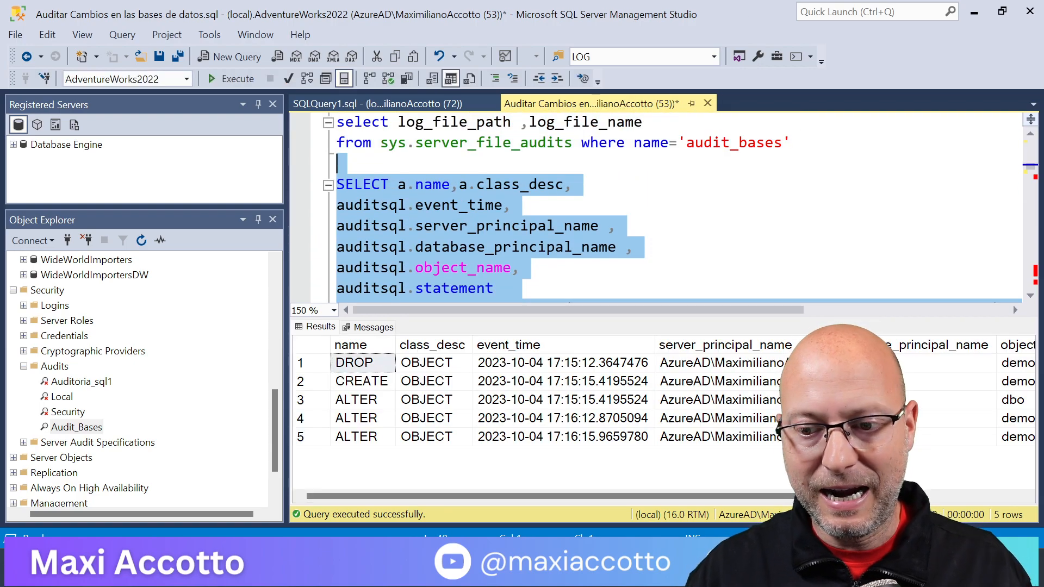
Examine the statement column of the filtered audit results, and hide the results pane
{"action": "left_click", "coordinate": [1005, 496]}
{"action": "left_click", "coordinate": [1005, 496]}
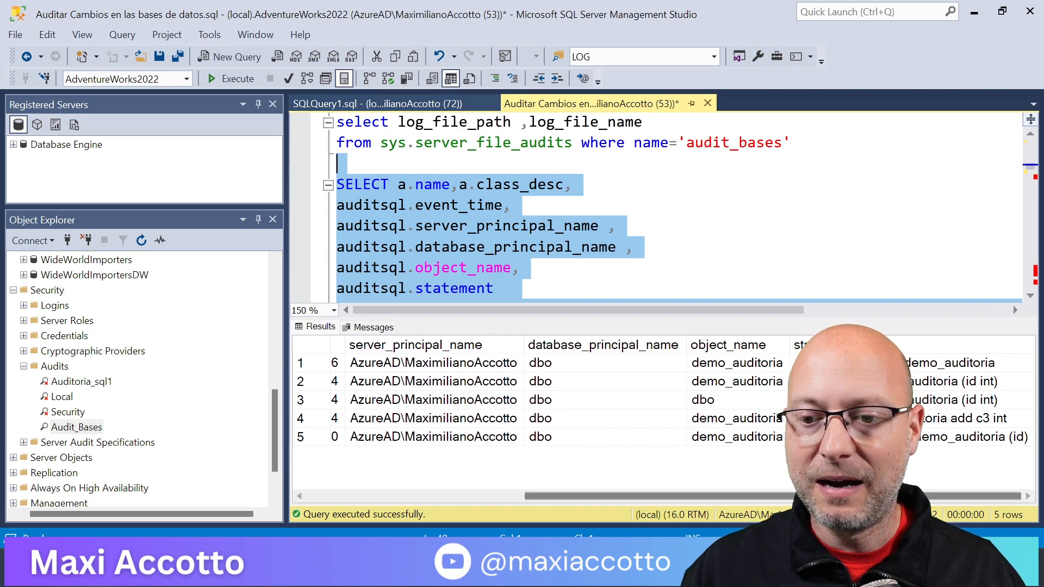
{"action": "left_click", "coordinate": [1006, 437]}
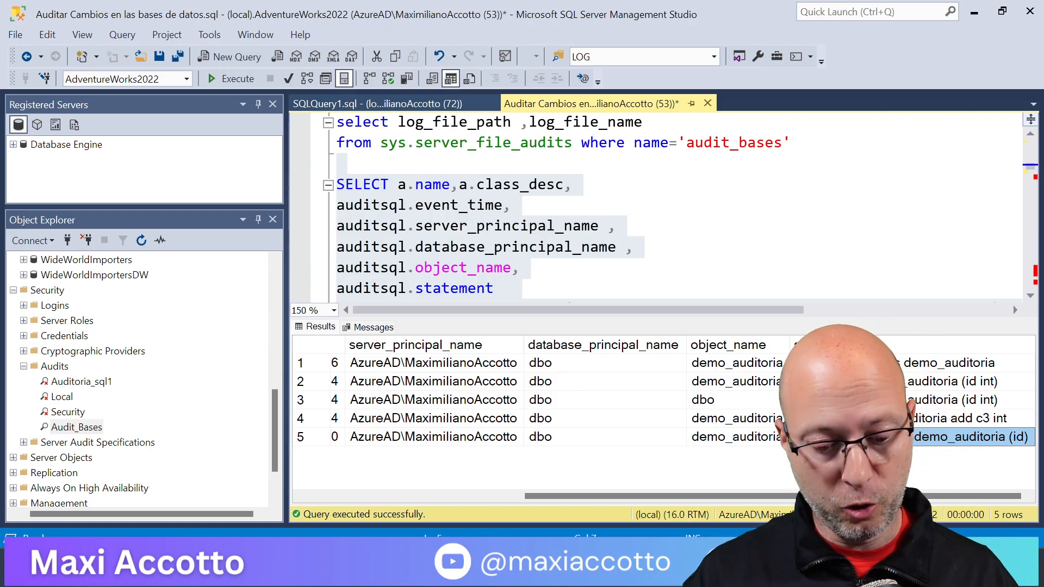
{"action": "key", "text": "ctrl+r"}
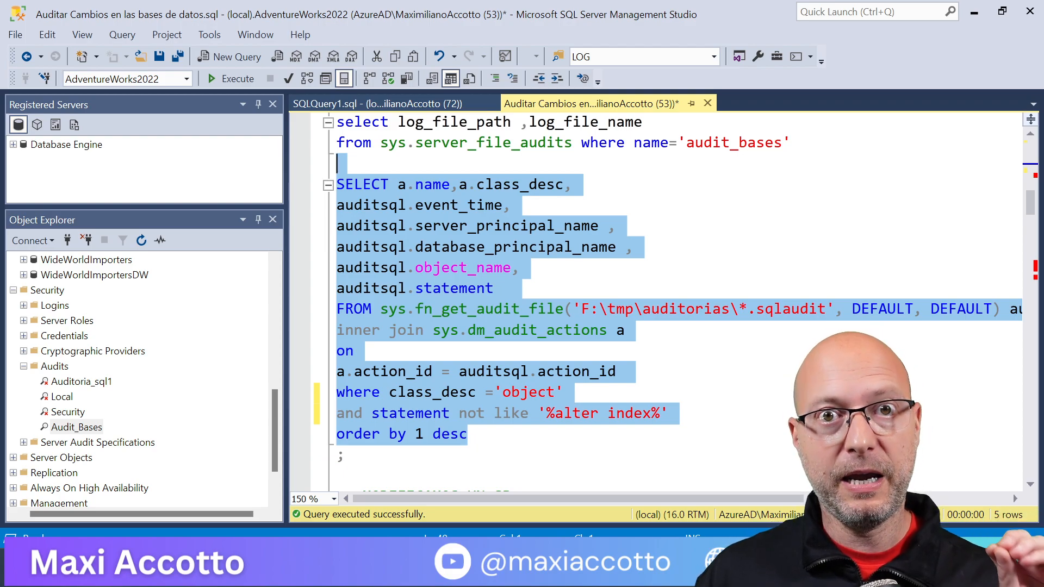
Run the script's create or alter procedure statement for dbo.usp_get_auditorias, which selects 'print maxiaccotto.com'
{"action": "scroll", "coordinate": [546, 346], "scroll_direction": "down", "scroll_amount": 1}
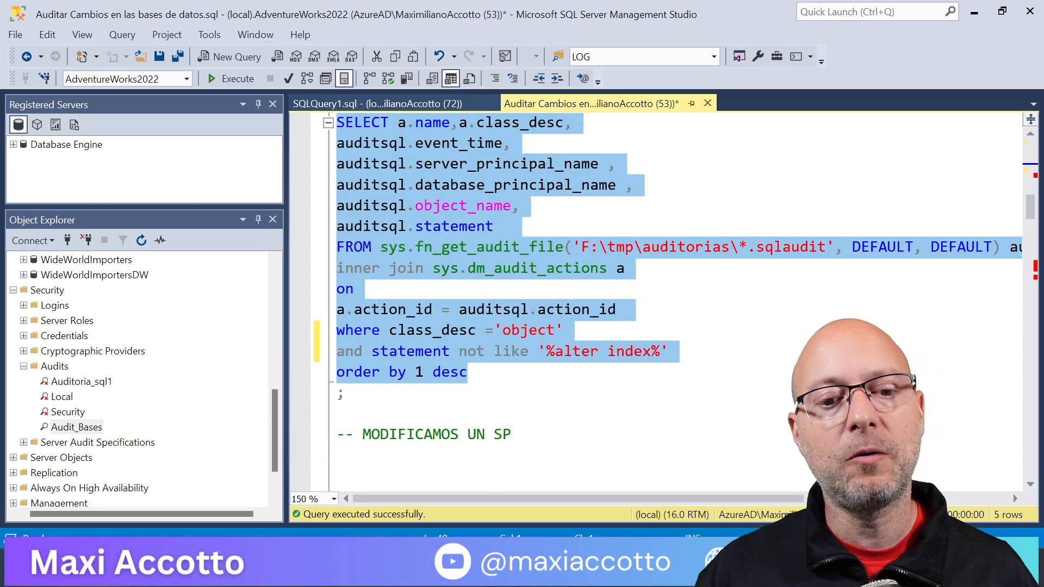
{"action": "left_click", "coordinate": [544, 373]}
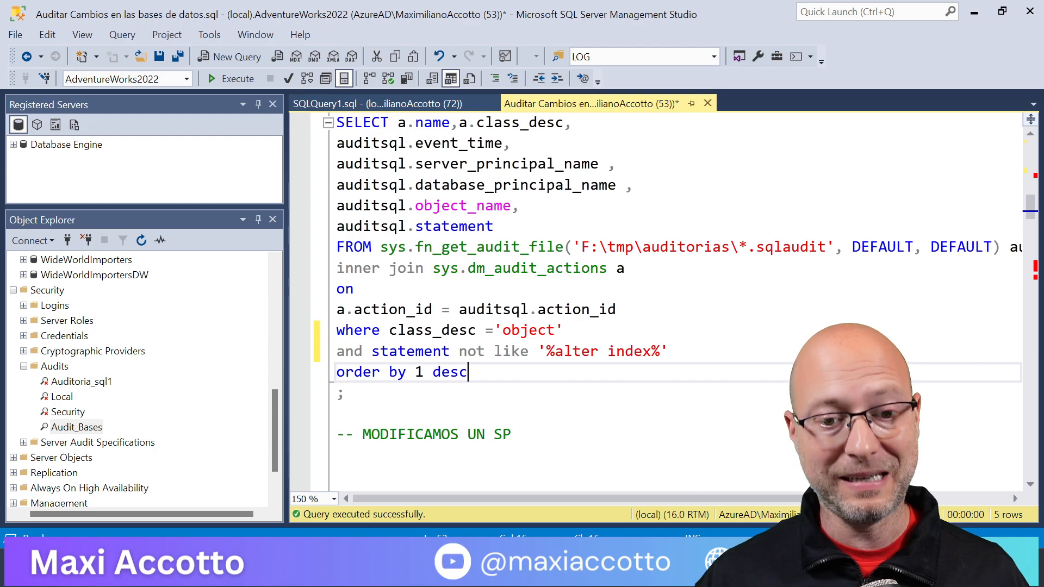
{"action": "scroll", "coordinate": [674, 303], "scroll_direction": "down", "scroll_amount": 2}
{"action": "left_click", "coordinate": [339, 331]}
{"action": "scroll", "coordinate": [675, 303], "scroll_direction": "down", "scroll_amount": 2}
{"action": "left_click", "coordinate": [338, 248]}
{"action": "left_click", "coordinate": [338, 268]}
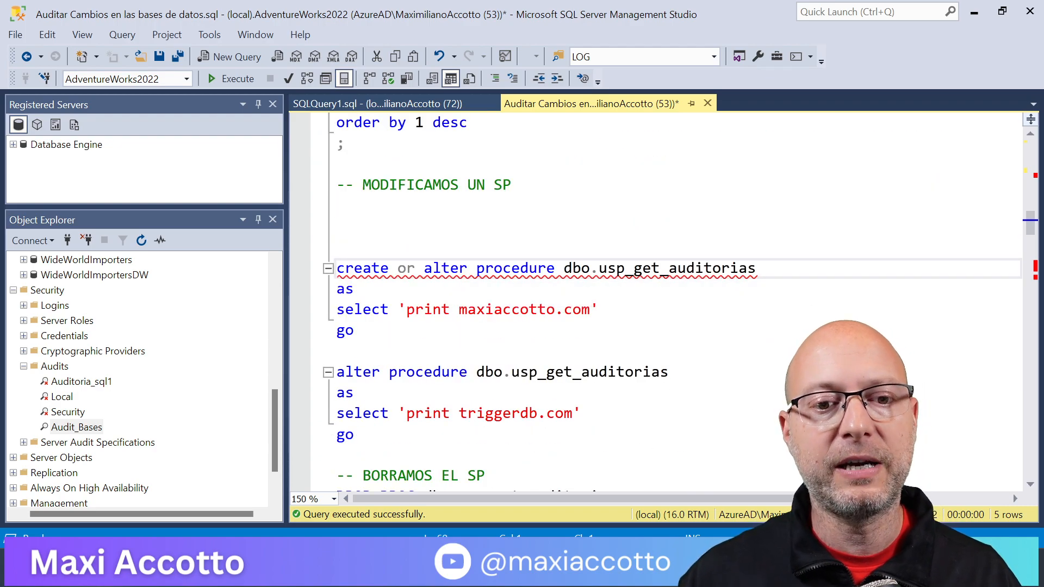
{"action": "scroll", "coordinate": [674, 303], "scroll_direction": "down", "scroll_amount": 1}
{"action": "left_click_drag", "start_coordinate": [354, 268], "coordinate": [336, 206]}
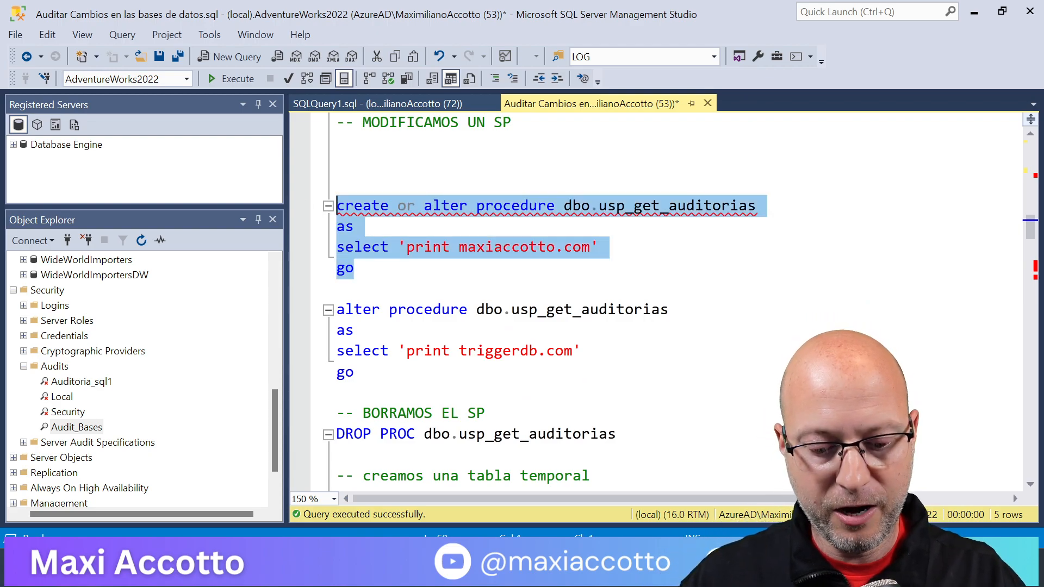
{"action": "key", "text": "F5"}
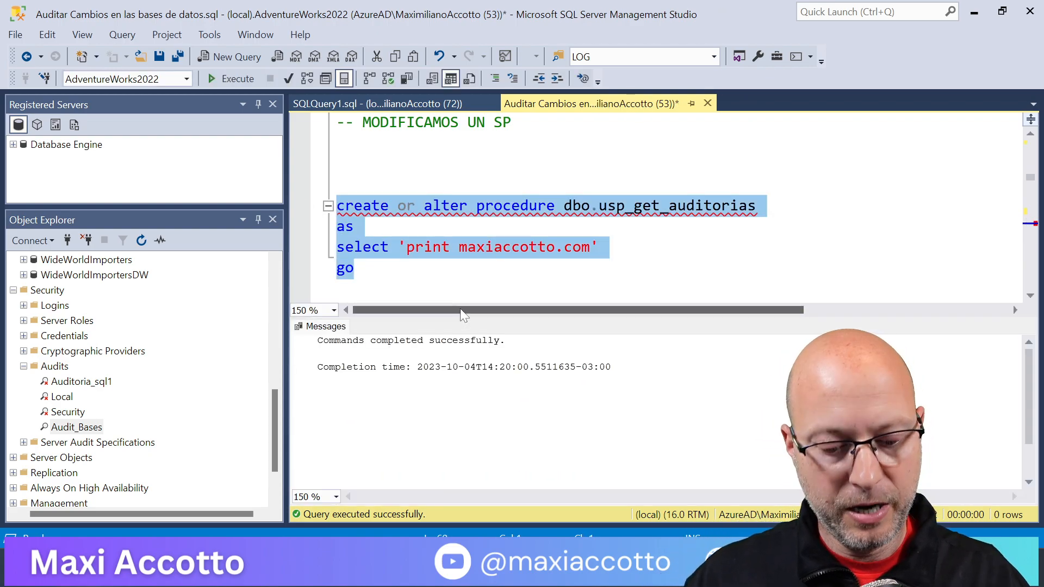
Run the script's alter procedure statement that makes dbo.usp_get_auditorias select 'print triggerdb.com'
{"action": "key", "text": "ctrl+r"}
{"action": "scroll", "coordinate": [652, 299], "scroll_direction": "down", "scroll_amount": 1}
{"action": "left_click_drag", "start_coordinate": [354, 310], "coordinate": [337, 247]}
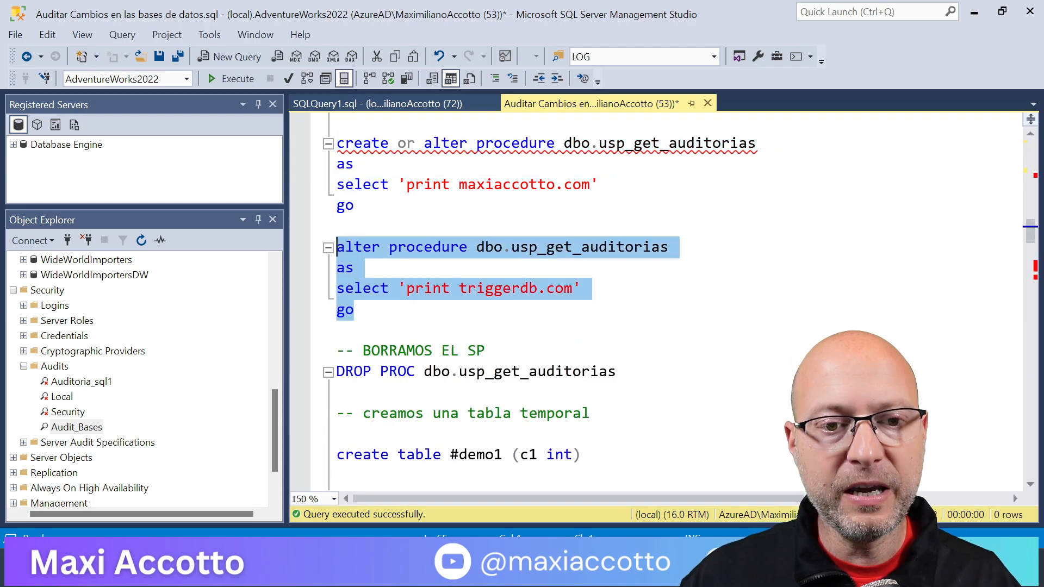
{"action": "key", "text": "F5"}
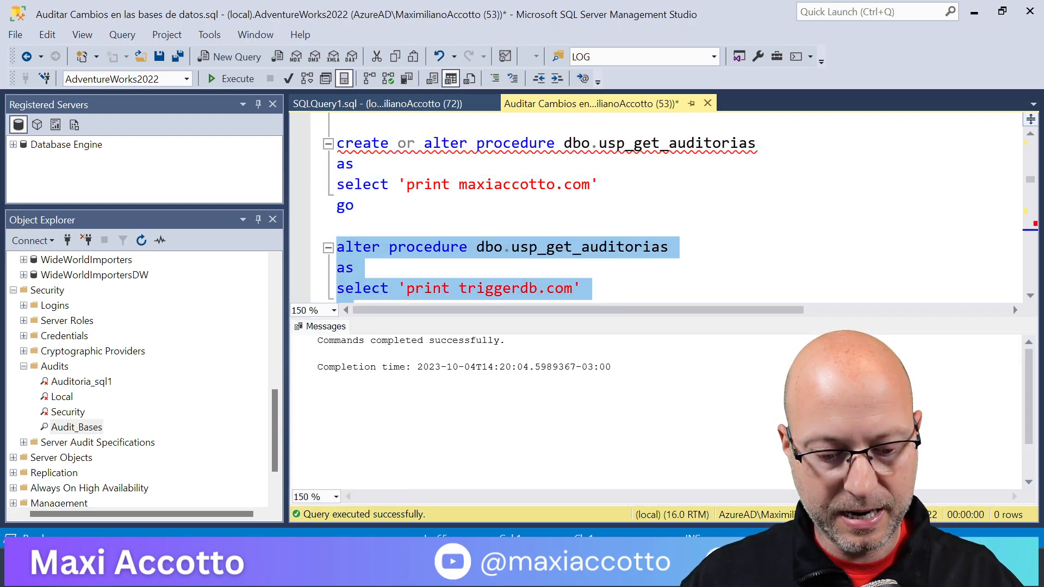
Run the script's DROP PROC statement for dbo.usp_get_auditorias
{"action": "key", "text": "ctrl+r"}
{"action": "scroll", "coordinate": [370, 289], "scroll_direction": "down", "scroll_amount": 1}
{"action": "left_click", "coordinate": [616, 309]}
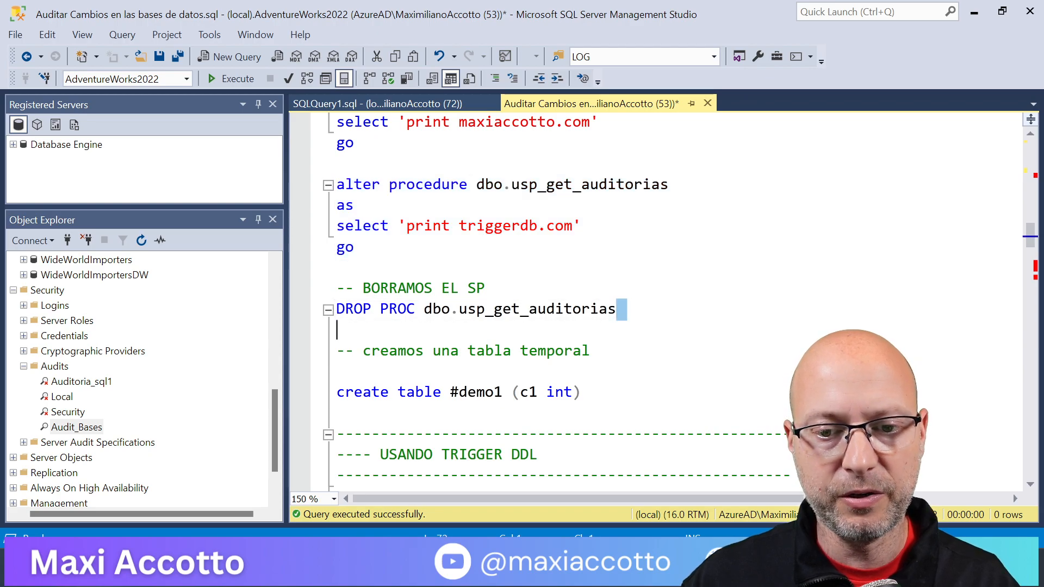
{"action": "key", "text": "shift+Home"}
{"action": "key", "text": "F5"}
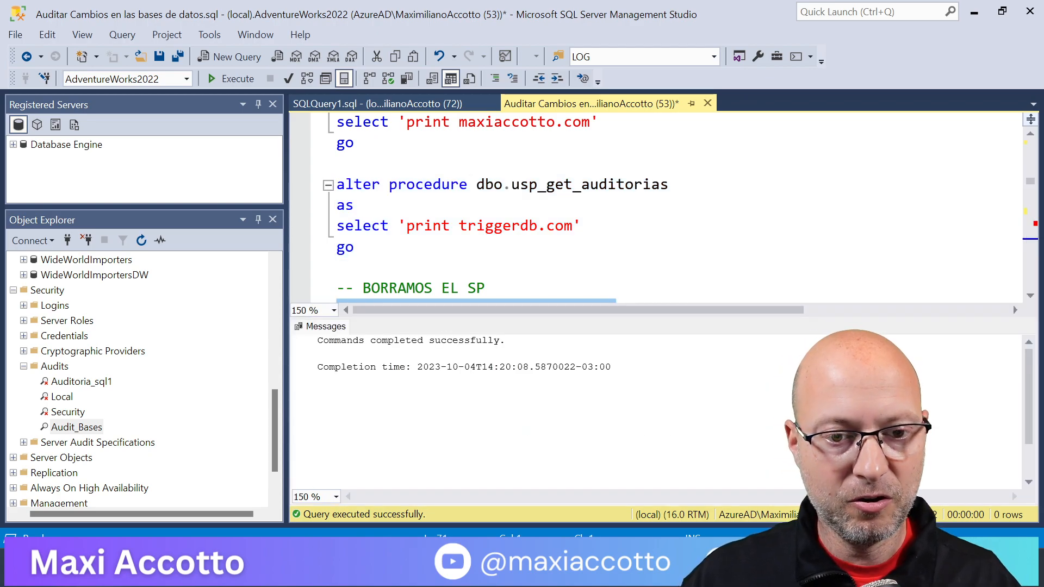
Examine the stored procedure drop, alter and create entries in the Audit_Bases audit log, and close the log viewer
{"action": "right_click", "coordinate": [76, 427]}
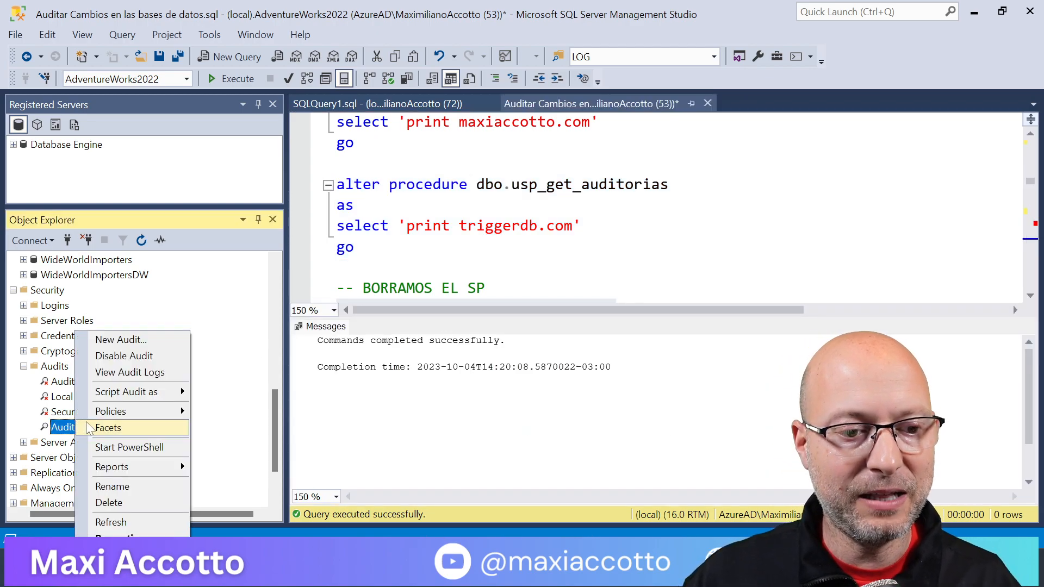
{"action": "left_click", "coordinate": [130, 368]}
{"action": "left_click", "coordinate": [767, 15]}
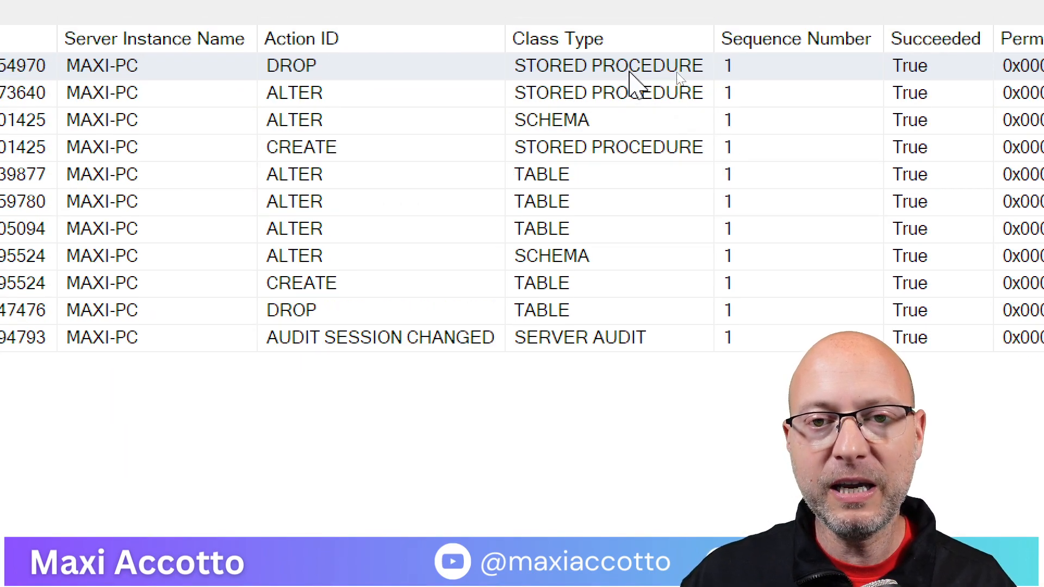
{"action": "left_click", "coordinate": [548, 97]}
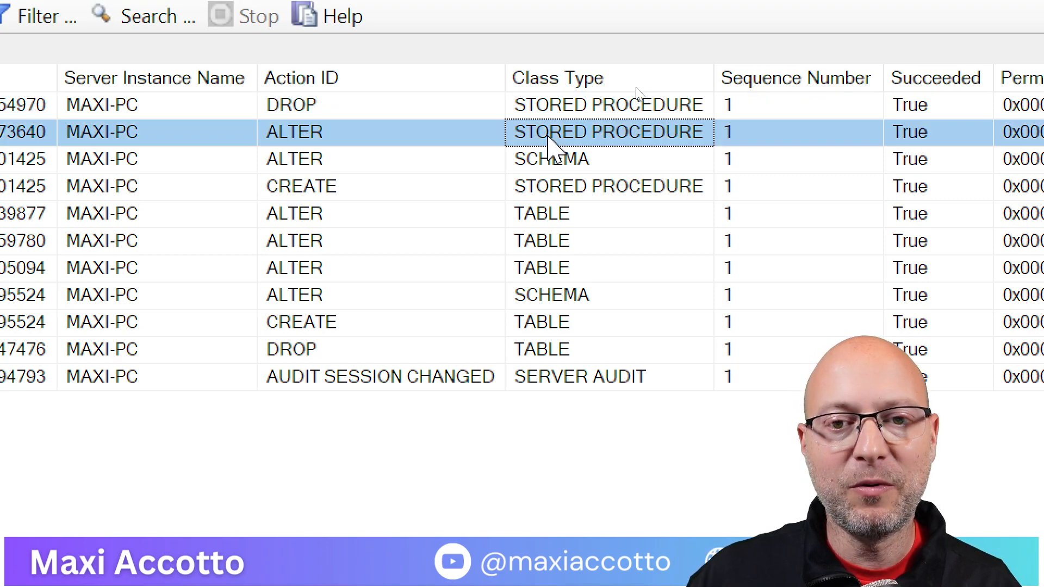
{"action": "left_click", "coordinate": [552, 162]}
{"action": "left_click", "coordinate": [555, 186]}
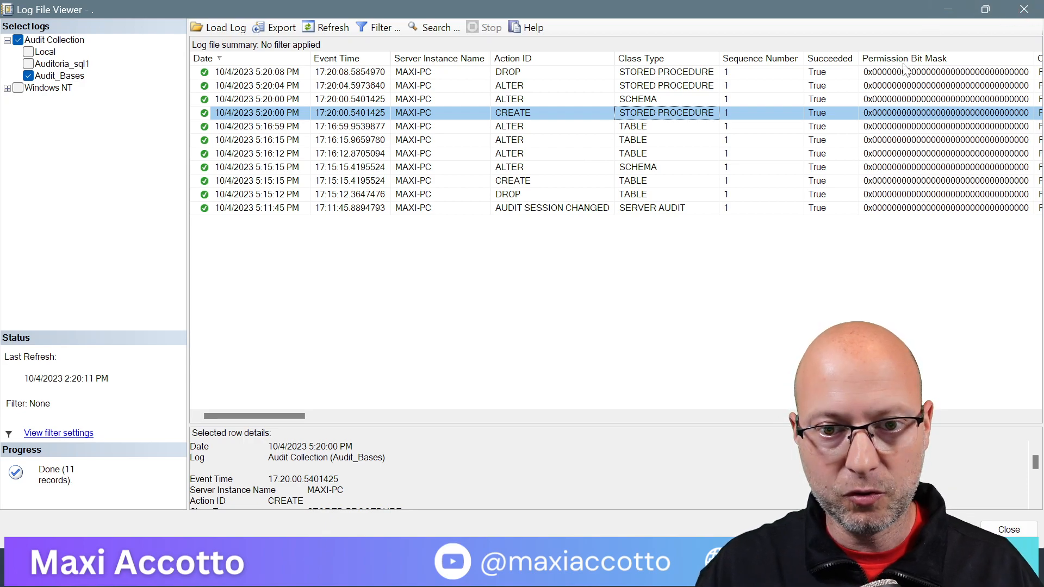
{"action": "left_click", "coordinate": [1024, 11]}
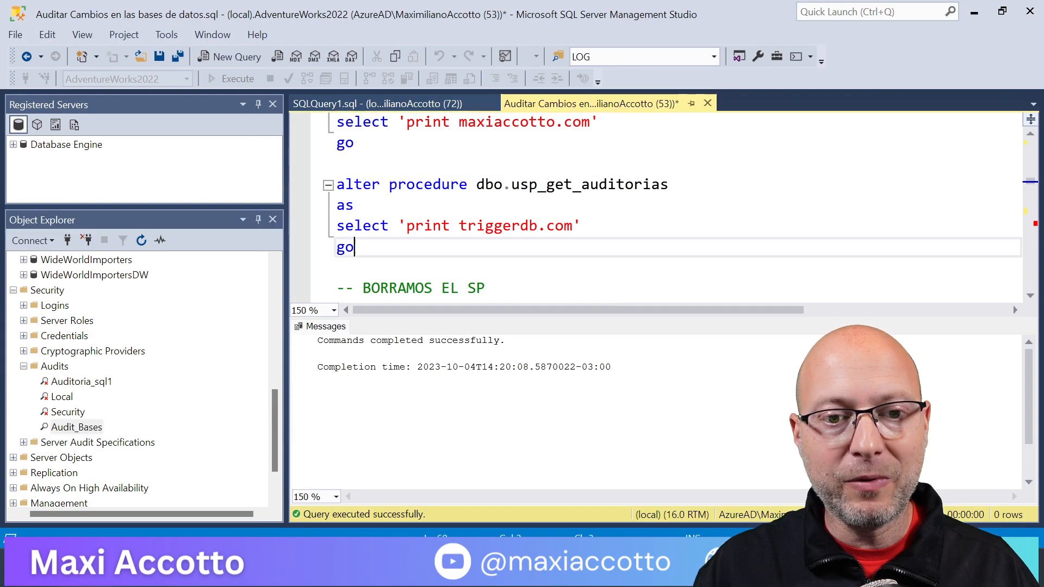
Run the script's statement creating the temporary table #demo1 with an int column c1
{"action": "scroll", "coordinate": [653, 206], "scroll_direction": "down", "scroll_amount": 2}
{"action": "left_click", "coordinate": [547, 268]}
{"action": "scroll", "coordinate": [652, 207], "scroll_direction": "down", "scroll_amount": 1}
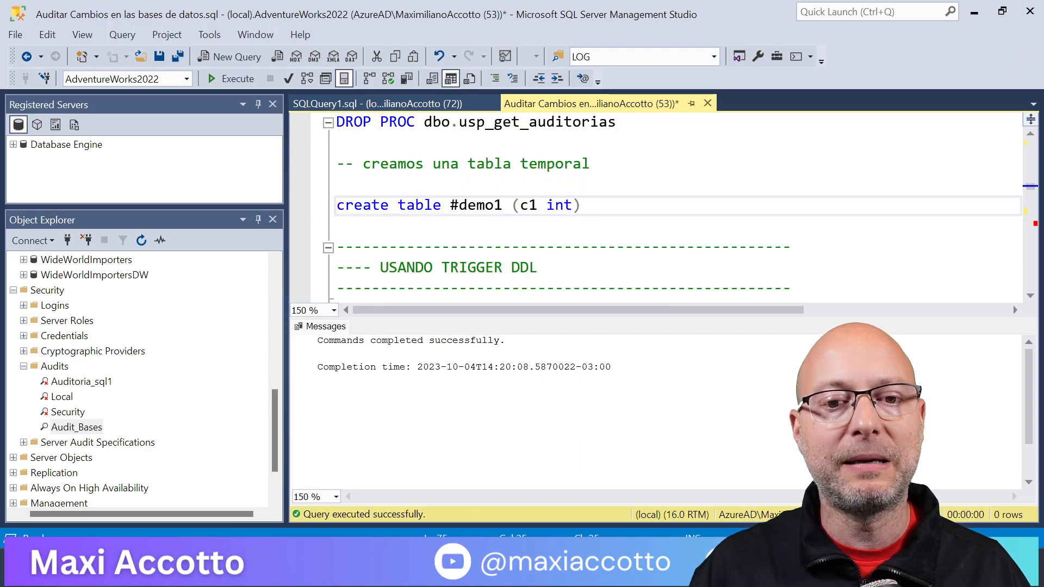
{"action": "left_click", "coordinate": [337, 226]}
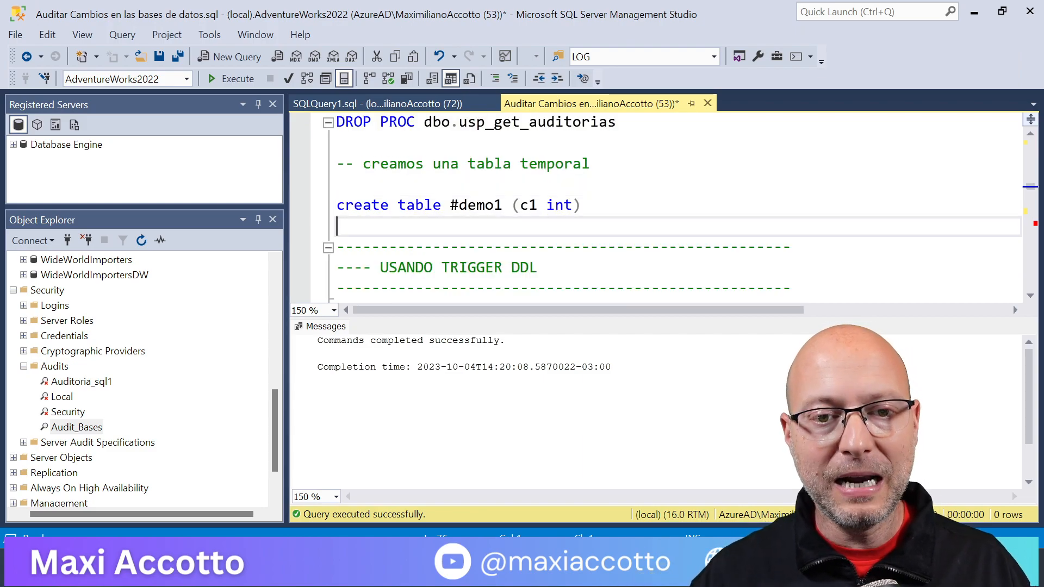
{"action": "key", "text": "shift+Up"}
{"action": "key", "text": "F5"}
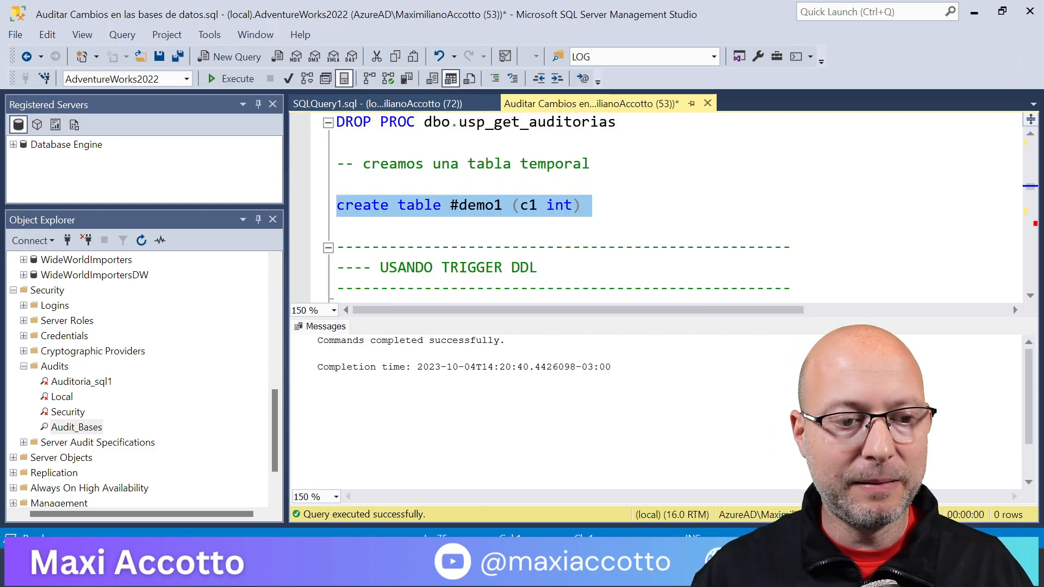
Check the Audit_Bases audit log for the temporary table creation, and close the log viewer
{"action": "right_click", "coordinate": [56, 430]}
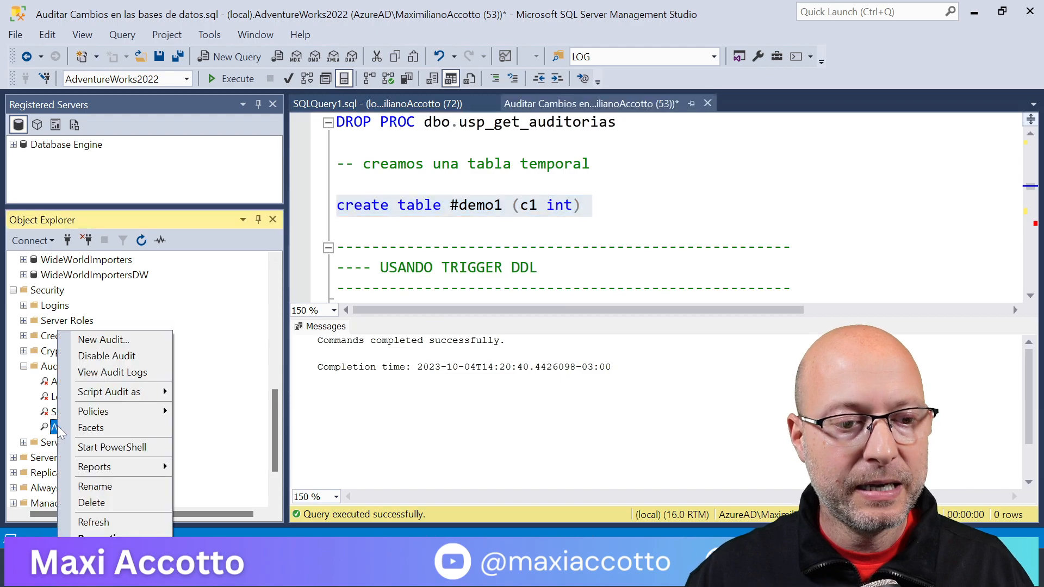
{"action": "left_click", "coordinate": [112, 372]}
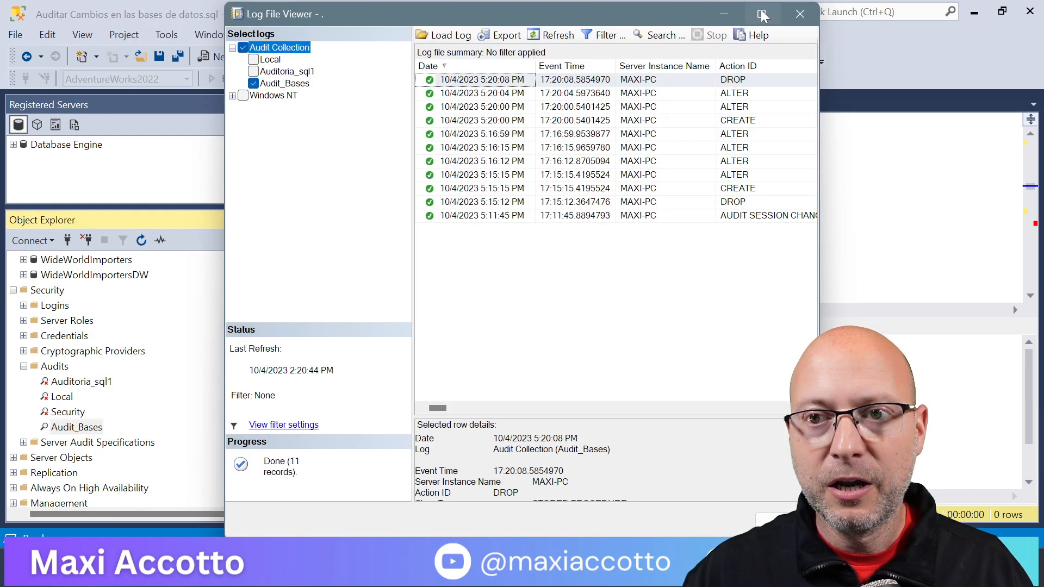
{"action": "left_click", "coordinate": [762, 14]}
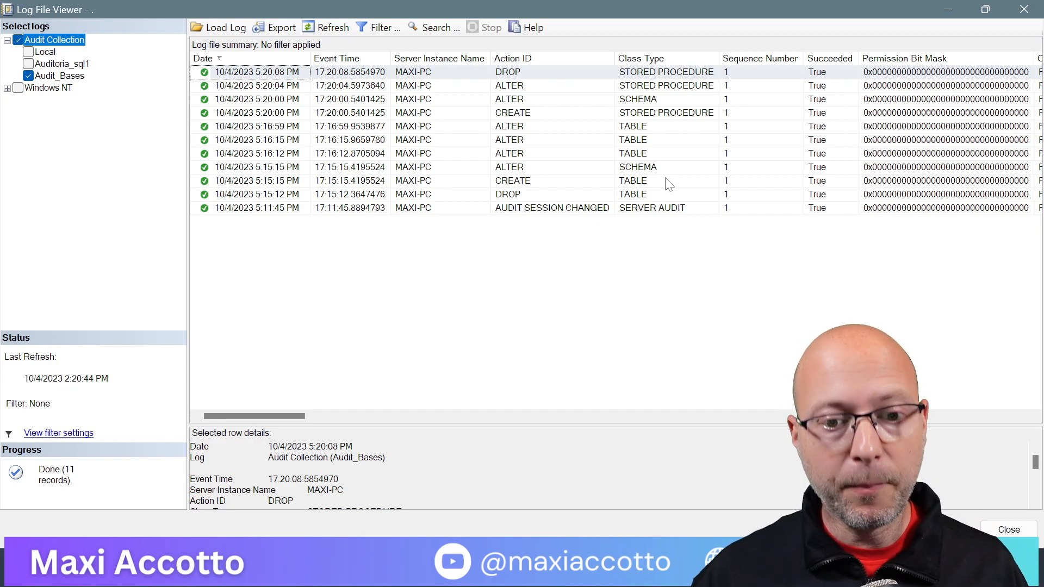
{"action": "left_click", "coordinate": [1024, 10]}
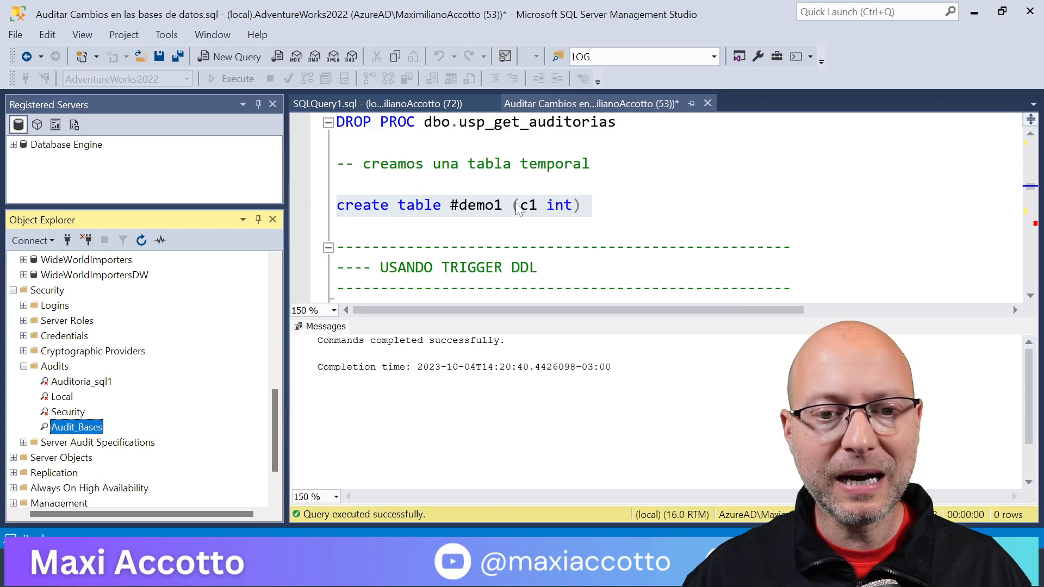
Run the drop table if exists DDL_Log statement in the script's DDL trigger section, and hide the results pane
{"action": "left_click", "coordinate": [517, 225]}
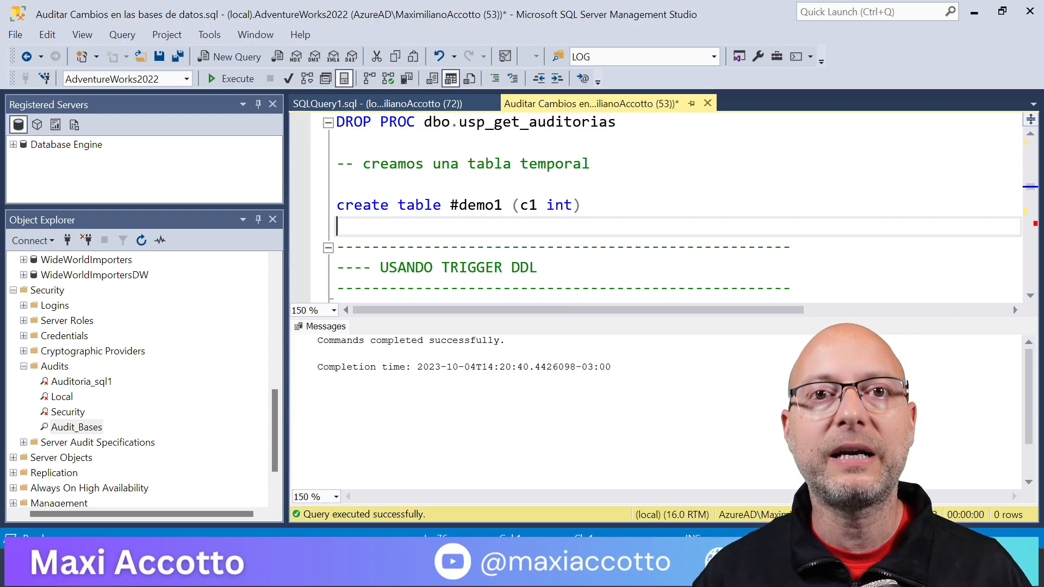
{"action": "key", "text": "Down"}
{"action": "key", "text": "Down"}
{"action": "key", "text": "Down"}
{"action": "key", "text": "Down"}
{"action": "key", "text": "Down"}
{"action": "key", "text": "Down"}
{"action": "key", "text": "Down"}
{"action": "key", "text": "Down"}
{"action": "key", "text": "Down"}
{"action": "key", "text": "Down"}
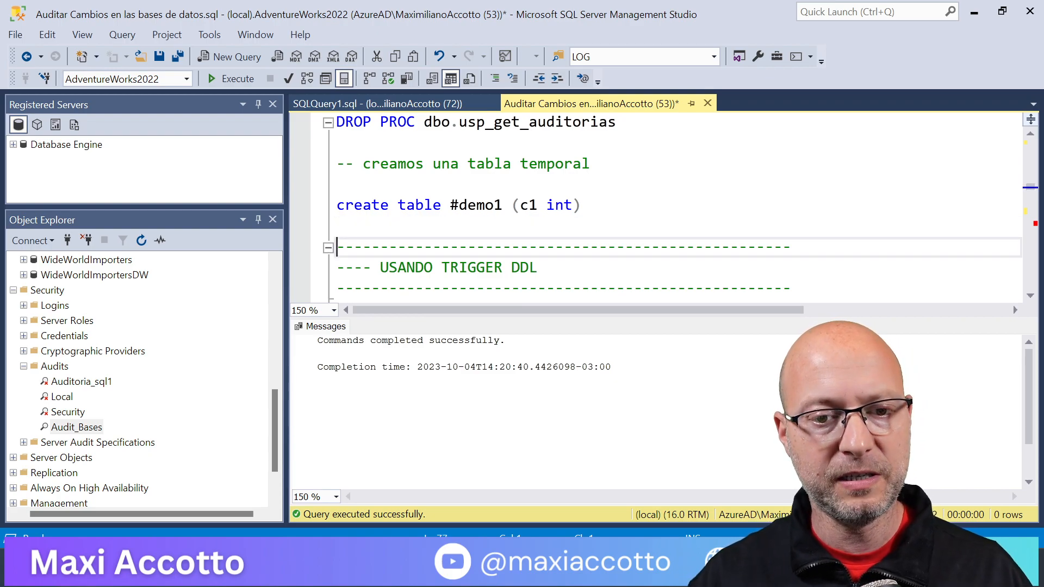
{"action": "key", "text": "Up"}
{"action": "key", "text": "Up"}
{"action": "key", "text": "Up"}
{"action": "key", "text": "Up"}
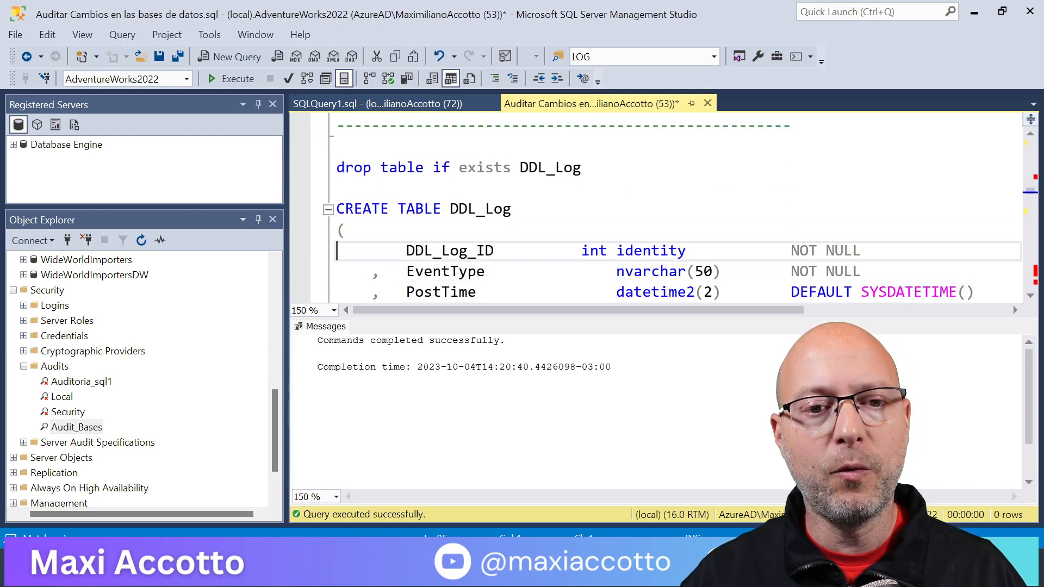
{"action": "key", "text": "shift+Up"}
{"action": "key", "text": "F5"}
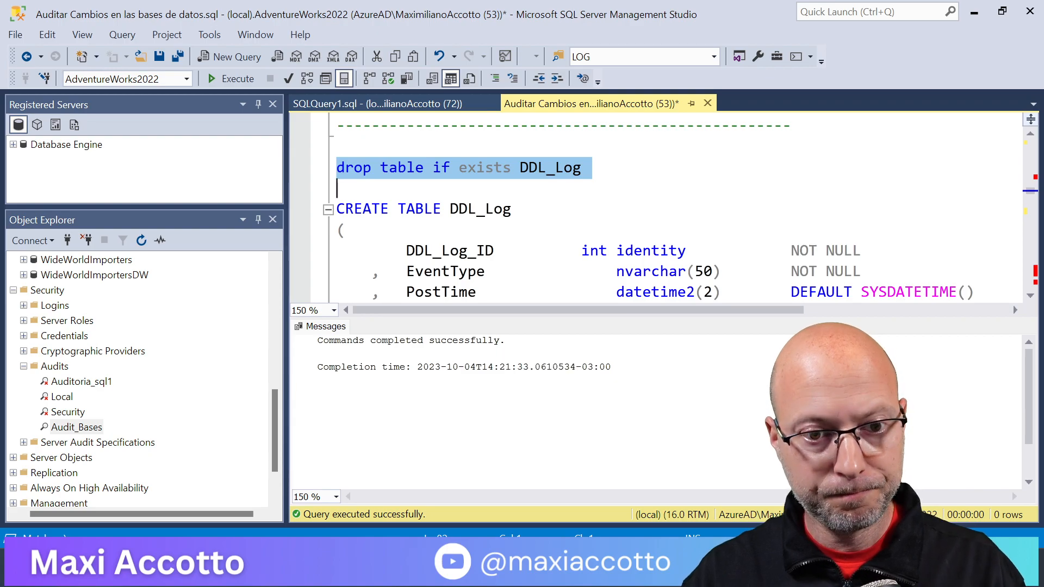
{"action": "key", "text": "ctrl+r"}
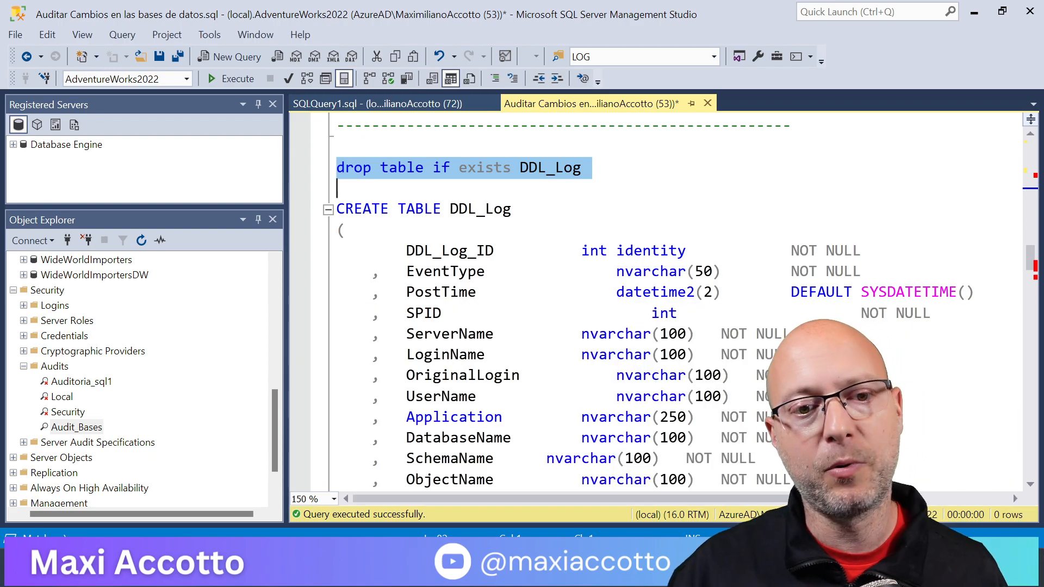
Examine the column definitions in the script's CREATE TABLE DDL_Log statement
{"action": "key", "text": "Down"}
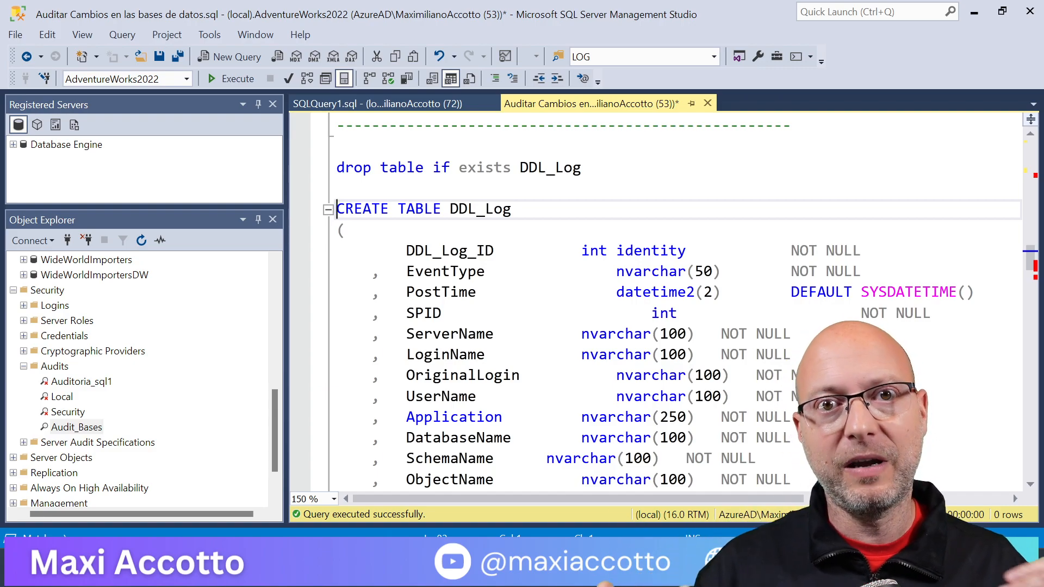
{"action": "scroll", "coordinate": [653, 305], "scroll_direction": "down", "scroll_amount": 1}
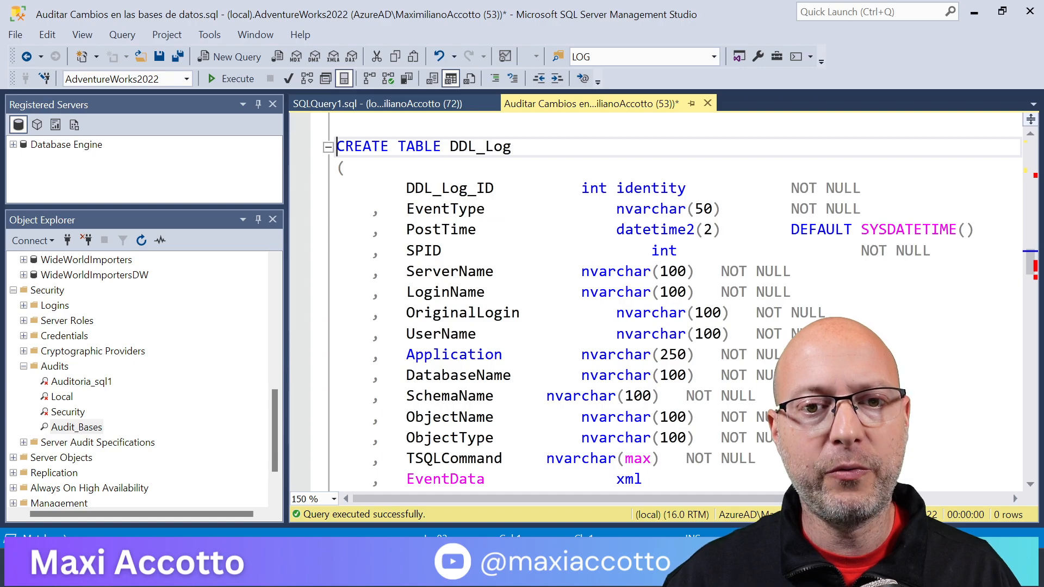
{"action": "key", "text": "Down"}
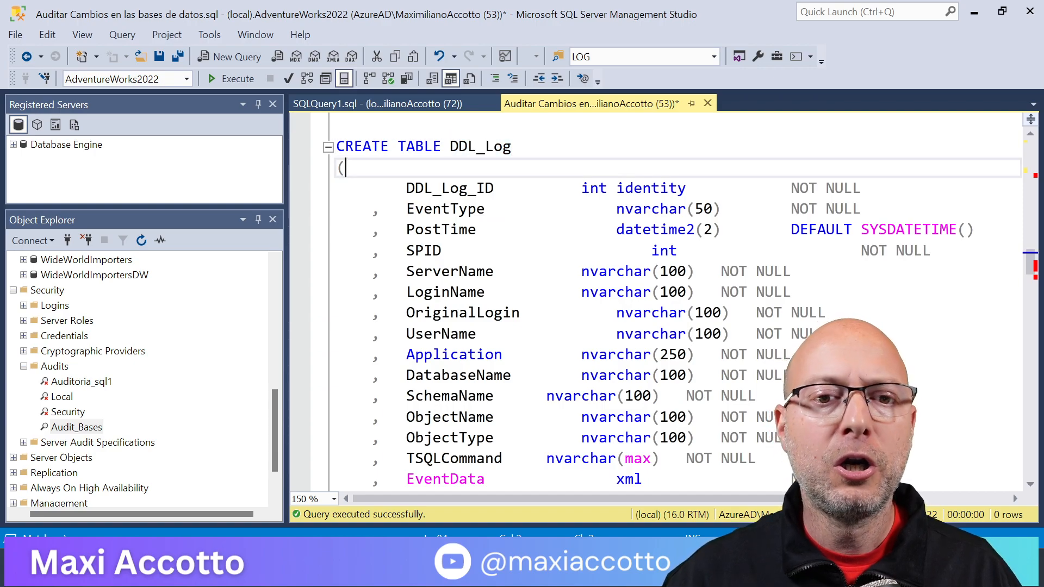
{"action": "key", "text": "Down"}
{"action": "key", "text": "Down"}
{"action": "key", "text": "Down"}
{"action": "key", "text": "Up"}
{"action": "key", "text": "Down"}
{"action": "key", "text": "Down"}
{"action": "key", "text": "Down"}
{"action": "key", "text": "Up"}
{"action": "key", "text": "Up"}
{"action": "key", "text": "Up"}
{"action": "key", "text": "Up"}
{"action": "key", "text": "Up"}
{"action": "key", "text": "Up"}
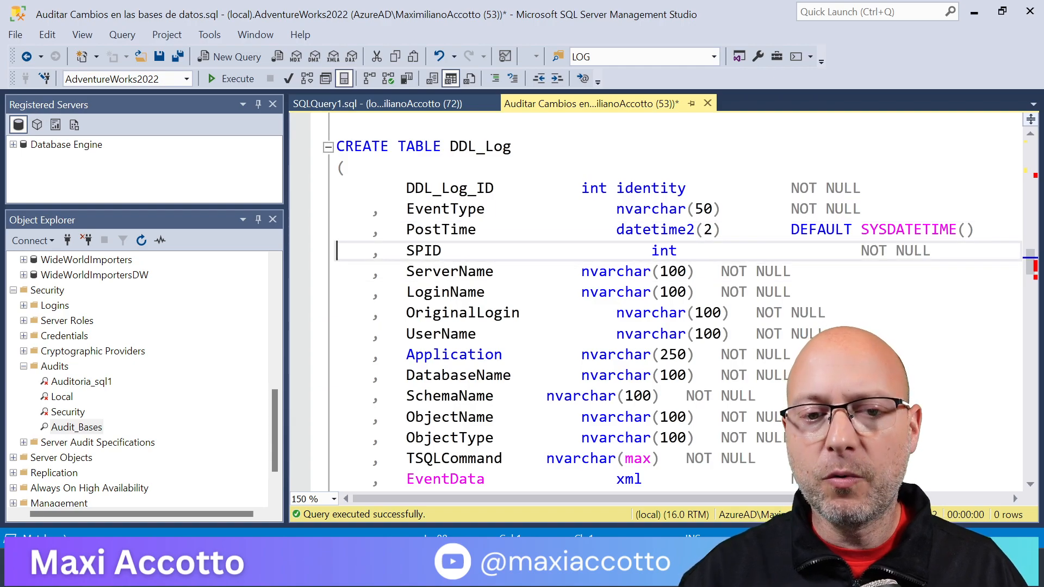
{"action": "key", "text": "Home"}
{"action": "key", "text": "shift+Down"}
{"action": "key", "text": "shift+Down"}
{"action": "key", "text": "shift+Down"}
{"action": "key", "text": "shift+Down"}
{"action": "key", "text": "shift+Down"}
{"action": "key", "text": "shift+Down"}
{"action": "key", "text": "shift+Down"}
{"action": "key", "text": "shift+Down"}
{"action": "key", "text": "shift+Down"}
{"action": "key", "text": "shift+Down"}
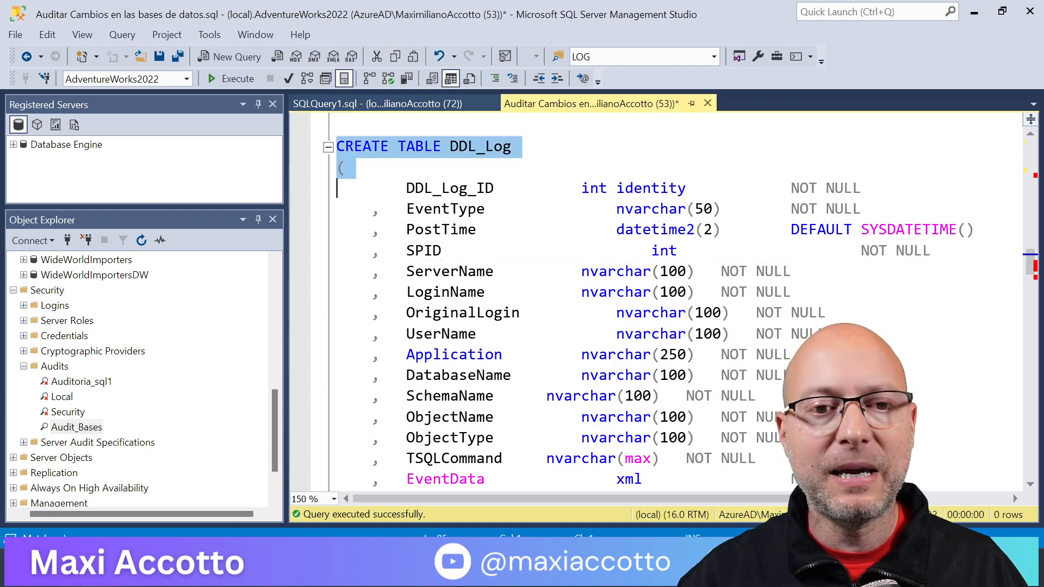
Rerun the script's drop table if exists statement for DDL_Log, and hide the results pane again
{"action": "key", "text": "Up"}
{"action": "key", "text": "Up"}
{"action": "key", "text": "Up"}
{"action": "key", "text": "Up"}
{"action": "key", "text": "Up"}
{"action": "key", "text": "Up"}
{"action": "key", "text": "Up"}
{"action": "key", "text": "Up"}
{"action": "key", "text": "Up"}
{"action": "key", "text": "Up"}
{"action": "key", "text": "Up"}
{"action": "key", "text": "Up"}
{"action": "scroll", "coordinate": [433, 180], "scroll_direction": "up", "scroll_amount": 1}
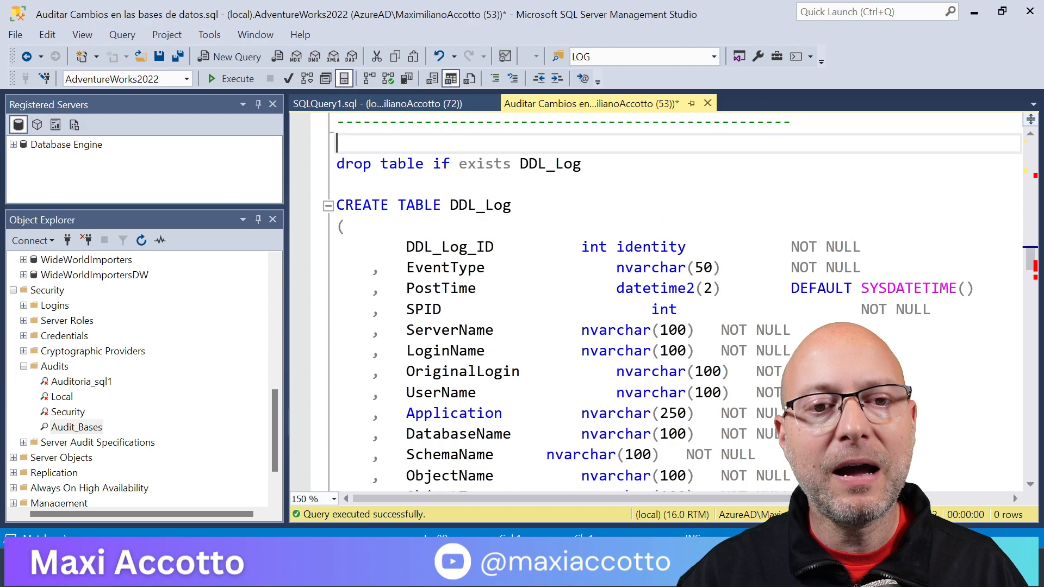
{"action": "key", "text": "shift+Down"}
{"action": "key", "text": "F5"}
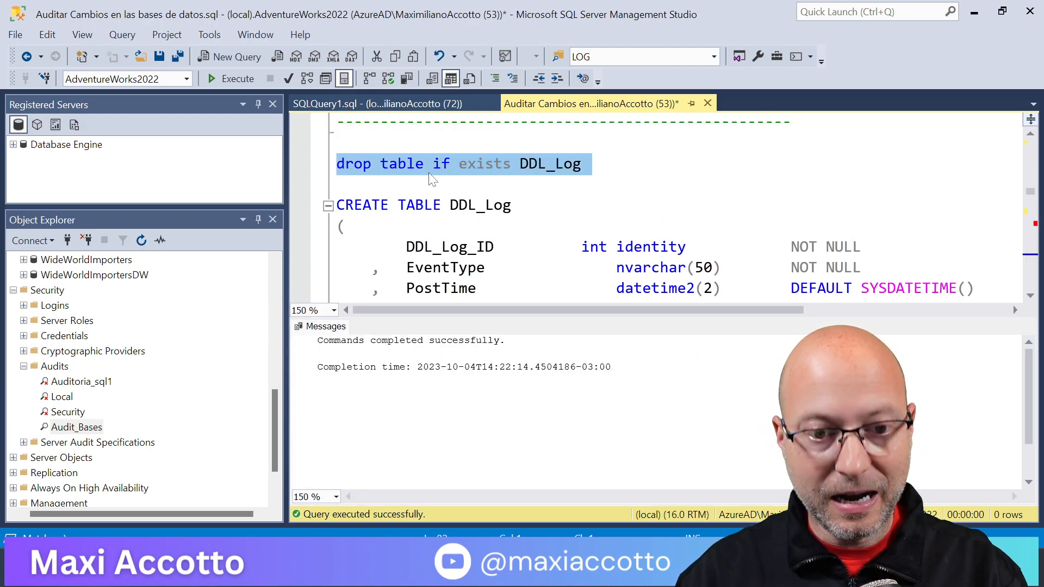
{"action": "key", "text": "ctrl+r"}
Run the script's complete CREATE TABLE DDL_Log statement through its GO, and hide the results pane
{"action": "key", "text": "Down"}
{"action": "key", "text": "shift+Down"}
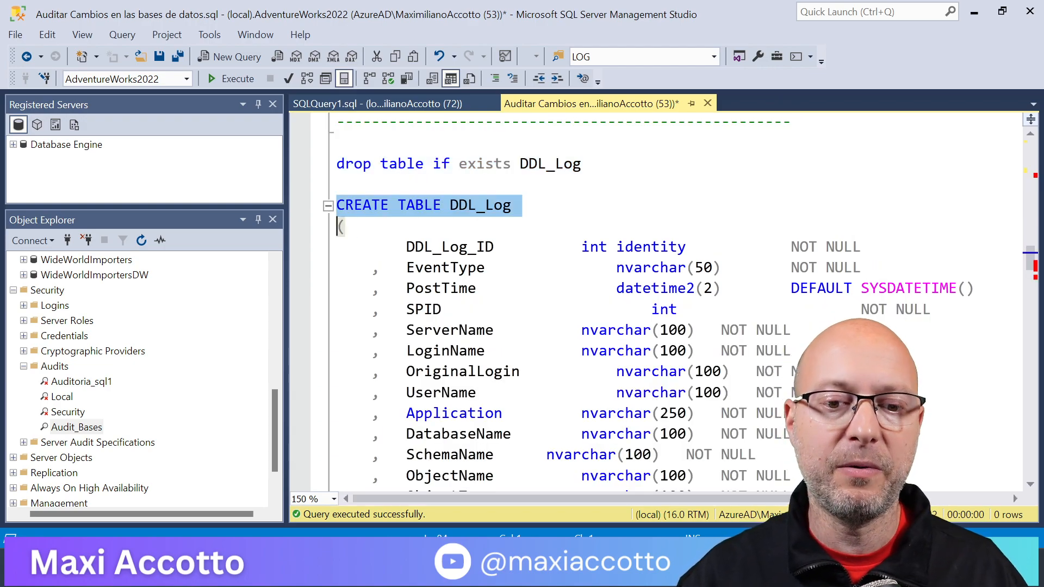
{"action": "key", "text": "shift+Down"}
{"action": "key", "text": "shift+Down"}
{"action": "key", "text": "shift+Down"}
{"action": "key", "text": "shift+Down"}
{"action": "key", "text": "shift+Down"}
{"action": "key", "text": "shift+Down"}
{"action": "key", "text": "shift+Down"}
{"action": "key", "text": "shift+Down"}
{"action": "key", "text": "shift+Down"}
{"action": "key", "text": "shift+Down"}
{"action": "key", "text": "shift+Down"}
{"action": "key", "text": "shift+Down"}
{"action": "key", "text": "shift+Down"}
{"action": "key", "text": "shift+Down"}
{"action": "key", "text": "shift+Down"}
{"action": "key", "text": "shift+Down"}
{"action": "key", "text": "shift+Down"}
{"action": "key", "text": "shift+Down"}
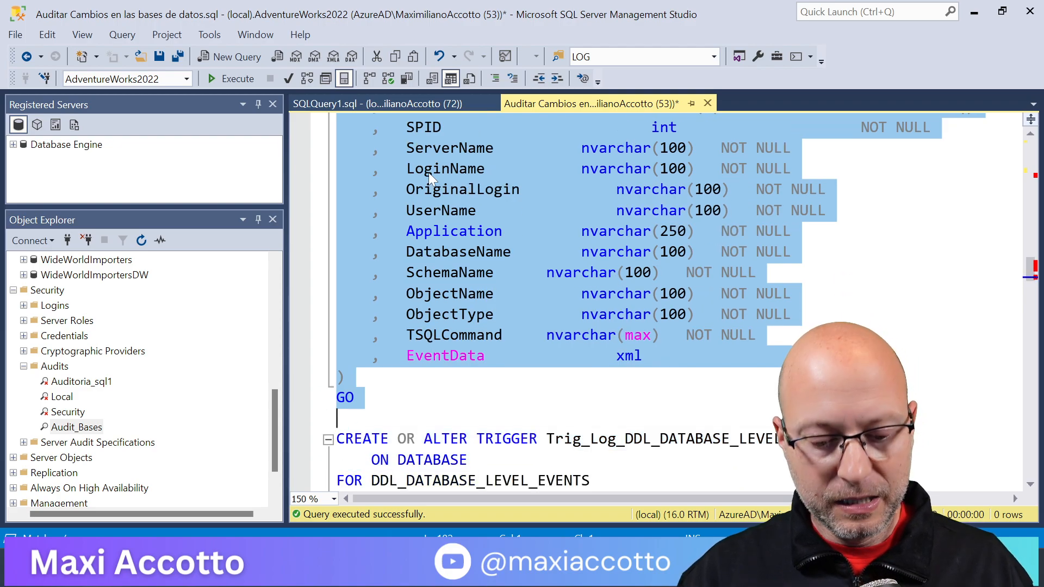
{"action": "key", "text": "F5"}
{"action": "key", "text": "ctrl+r"}
Examine the name and ON DATABASE scope in the script's CREATE OR ALTER TRIGGER Trig_Log_DDL_DATABASE_LEVEL_EVENTS statement
{"action": "key", "text": "Down"}
{"action": "key", "text": "Down"}
{"action": "key", "text": "Down"}
{"action": "key", "text": "Down"}
{"action": "key", "text": "Down"}
{"action": "key", "text": "Down"}
{"action": "key", "text": "Down"}
{"action": "key", "text": "Down"}
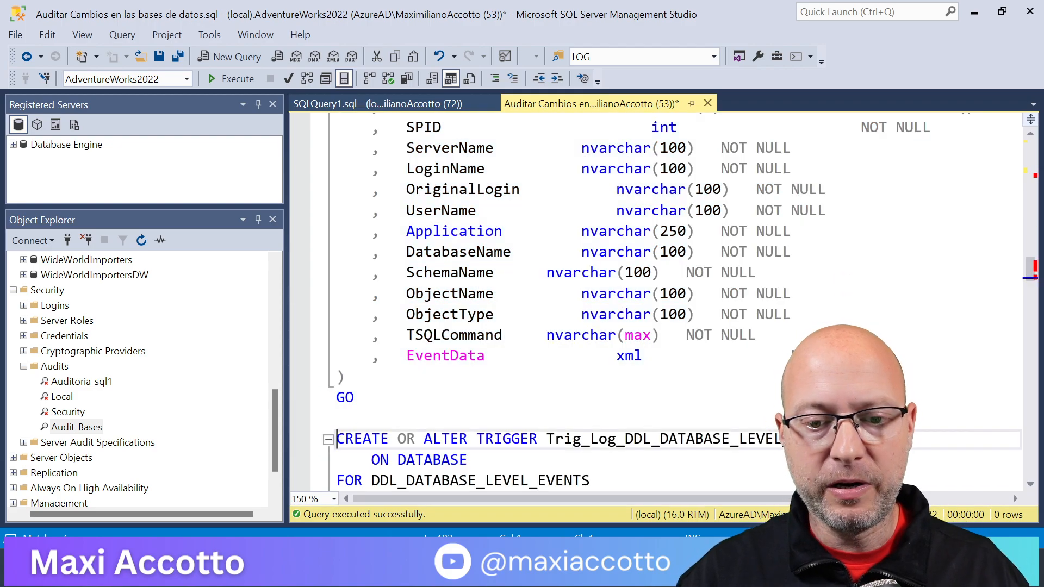
{"action": "key", "text": "Down"}
{"action": "key", "text": "Down"}
{"action": "key", "text": "Up"}
{"action": "key", "text": "Up"}
{"action": "key", "text": "Up"}
{"action": "key", "text": "Up"}
{"action": "key", "text": "Up"}
{"action": "key", "text": "Up"}
{"action": "key", "text": "Up"}
{"action": "key", "text": "Up"}
{"action": "key", "text": "Up"}
{"action": "key", "text": "Right"}
{"action": "key", "text": "Right"}
{"action": "key", "text": "Right"}
{"action": "key", "text": "Right"}
{"action": "key", "text": "Right"}
{"action": "key", "text": "Right"}
{"action": "key", "text": "Right"}
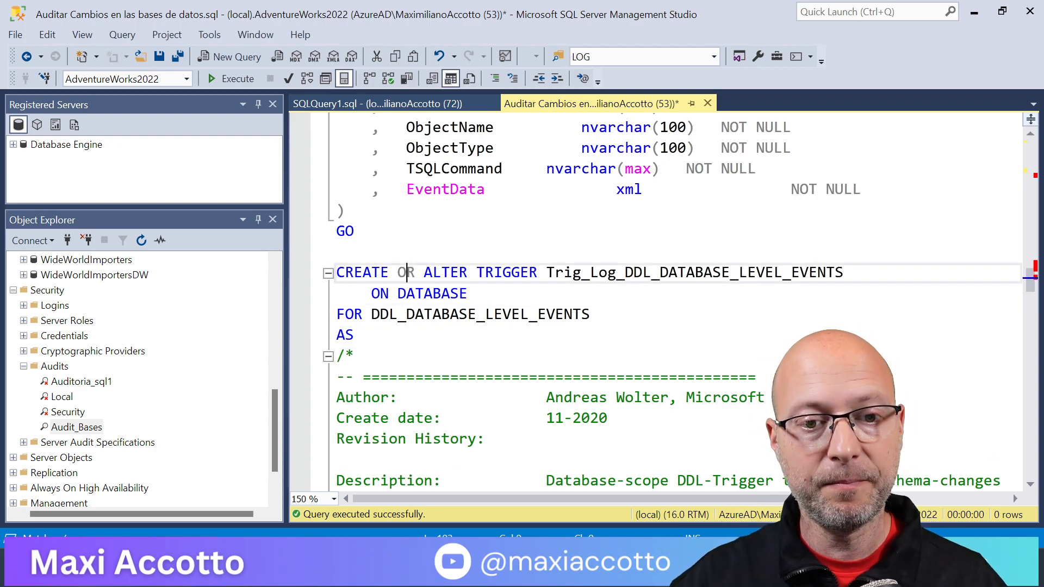
{"action": "key", "text": "Left"}
{"action": "key", "text": "Right"}
{"action": "key", "text": "Right"}
{"action": "key", "text": "Right"}
{"action": "key", "text": "Right"}
{"action": "key", "text": "Right"}
{"action": "key", "text": "Right"}
{"action": "key", "text": "Right"}
{"action": "key", "text": "Right"}
{"action": "key", "text": "Right"}
{"action": "key", "text": "Right"}
{"action": "key", "text": "Right"}
{"action": "key", "text": "Right"}
{"action": "key", "text": "Right"}
{"action": "key", "text": "Right"}
{"action": "key", "text": "Right"}
{"action": "key", "text": "Right"}
{"action": "key", "text": "Right"}
{"action": "key", "text": "Right"}
{"action": "key", "text": "Right"}
{"action": "key", "text": "Right"}
{"action": "key", "text": "Right"}
{"action": "key", "text": "Right"}
{"action": "key", "text": "Right"}
{"action": "key", "text": "Right"}
{"action": "key", "text": "Right"}
{"action": "key", "text": "Right"}
{"action": "key", "text": "Down"}
{"action": "key", "text": "Left"}
{"action": "key", "text": "Home"}
Highlight the DDL_DATABASE_LEVEL_EVENTS event group in the trigger's FOR clause
{"action": "key", "text": "Down"}
{"action": "key", "text": "Home"}
{"action": "key", "text": "Right"}
{"action": "key", "text": "Right"}
{"action": "key", "text": "Right"}
{"action": "key", "text": "Right"}
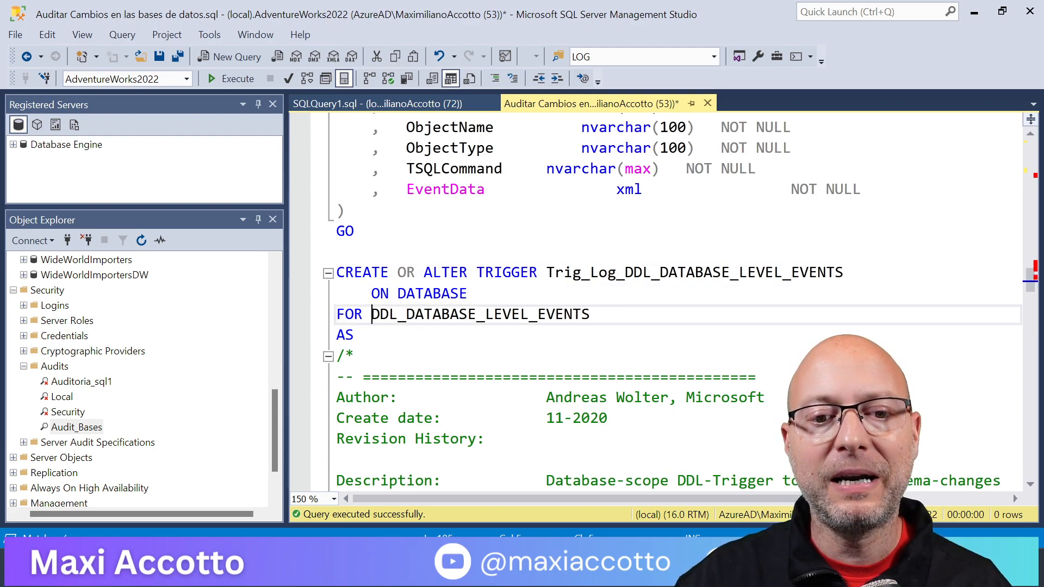
{"action": "key", "text": "shift+End"}
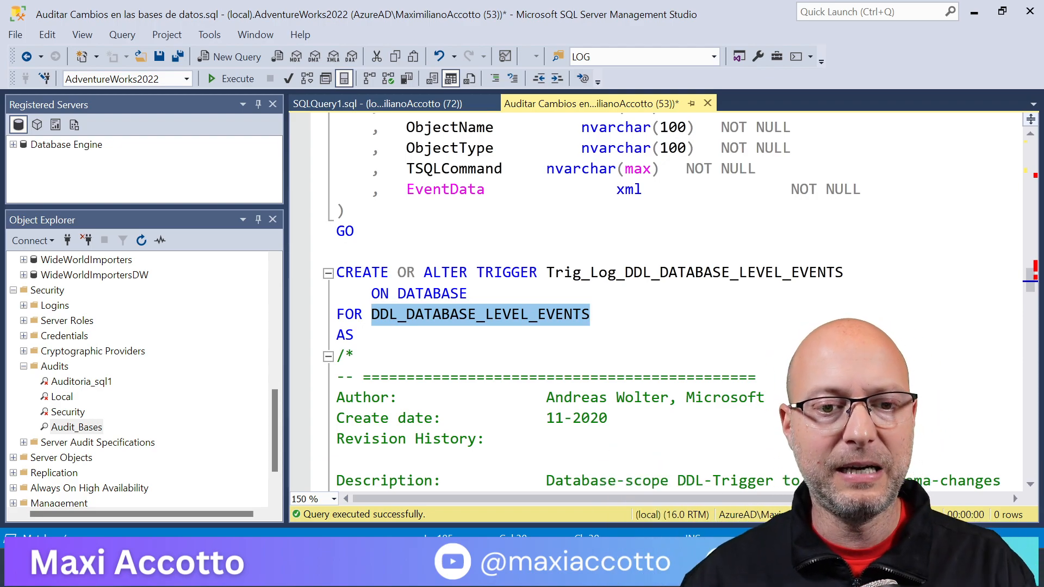
{"action": "scroll", "coordinate": [652, 299], "scroll_direction": "down", "scroll_amount": 1}
{"action": "key", "text": "Down"}
{"action": "key", "text": "Down"}
{"action": "left_click_drag", "start_coordinate": [371, 252], "coordinate": [591, 251]}
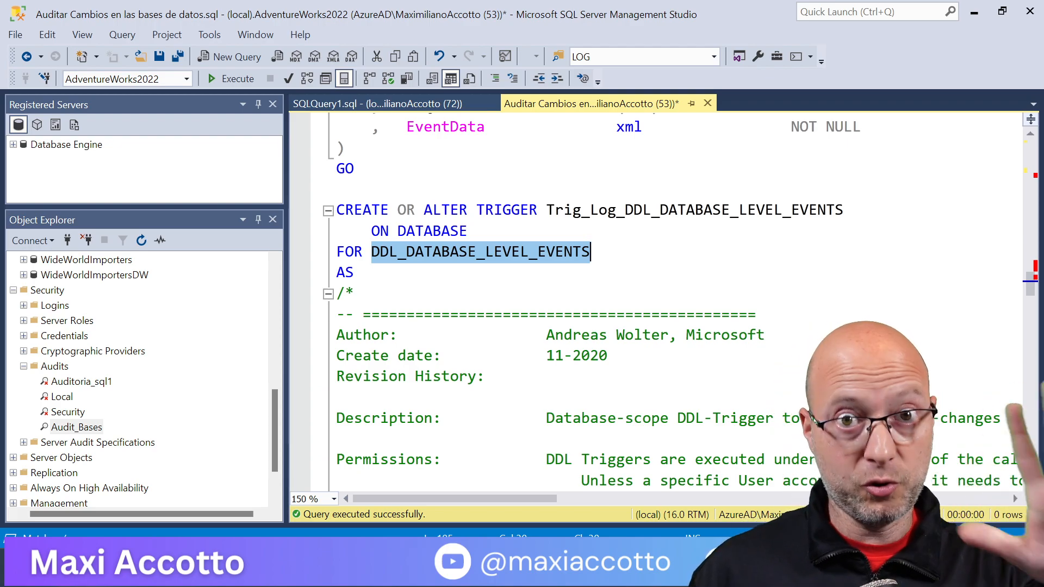
Review the comment block with the description and permissions notes, and the SET options below it, in the trigger body
{"action": "key", "text": "Down"}
{"action": "key", "text": "Down"}
{"action": "key", "text": "Down"}
{"action": "key", "text": "Down"}
{"action": "key", "text": "Down"}
{"action": "key", "text": "Down"}
{"action": "key", "text": "Down"}
{"action": "key", "text": "Down"}
{"action": "key", "text": "Down"}
{"action": "key", "text": "Down"}
{"action": "key", "text": "Down"}
{"action": "key", "text": "Down"}
{"action": "key", "text": "Down"}
{"action": "key", "text": "Down"}
{"action": "key", "text": "Down"}
{"action": "key", "text": "Down"}
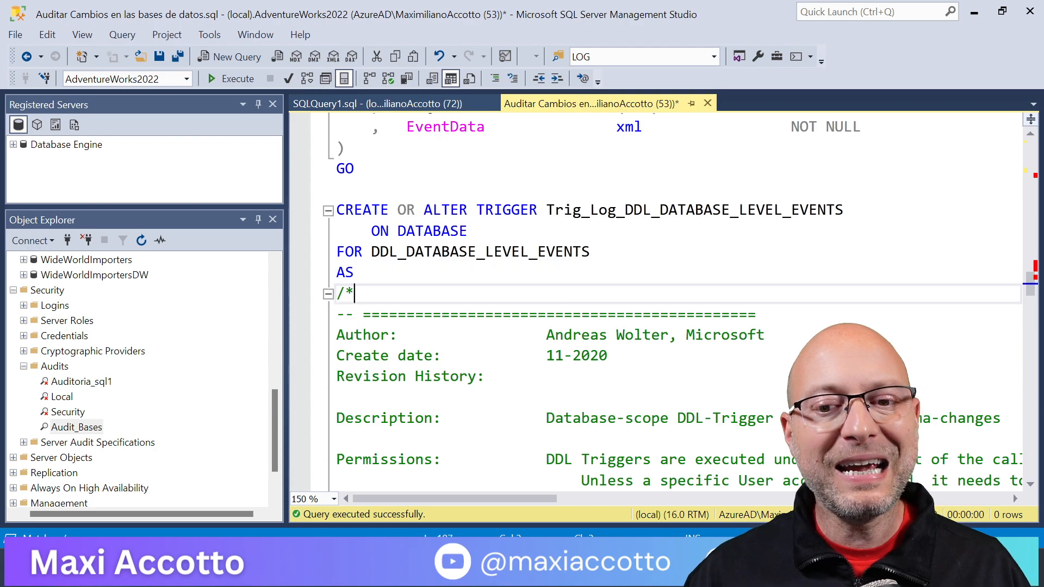
{"action": "key", "text": "Down"}
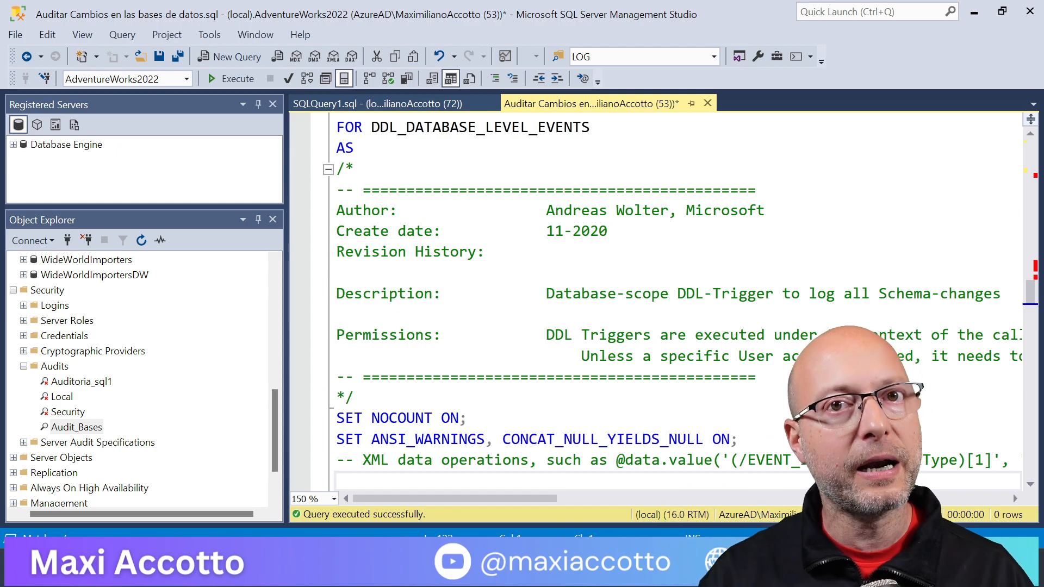
{"action": "key", "text": "Up"}
{"action": "key", "text": "Up"}
{"action": "key", "text": "Up"}
{"action": "key", "text": "Up"}
{"action": "key", "text": "Up"}
{"action": "key", "text": "Up"}
{"action": "key", "text": "Up"}
{"action": "key", "text": "Up"}
{"action": "key", "text": "Up"}
{"action": "key", "text": "Up"}
{"action": "key", "text": "Up"}
{"action": "key", "text": "Up"}
{"action": "key", "text": "Up"}
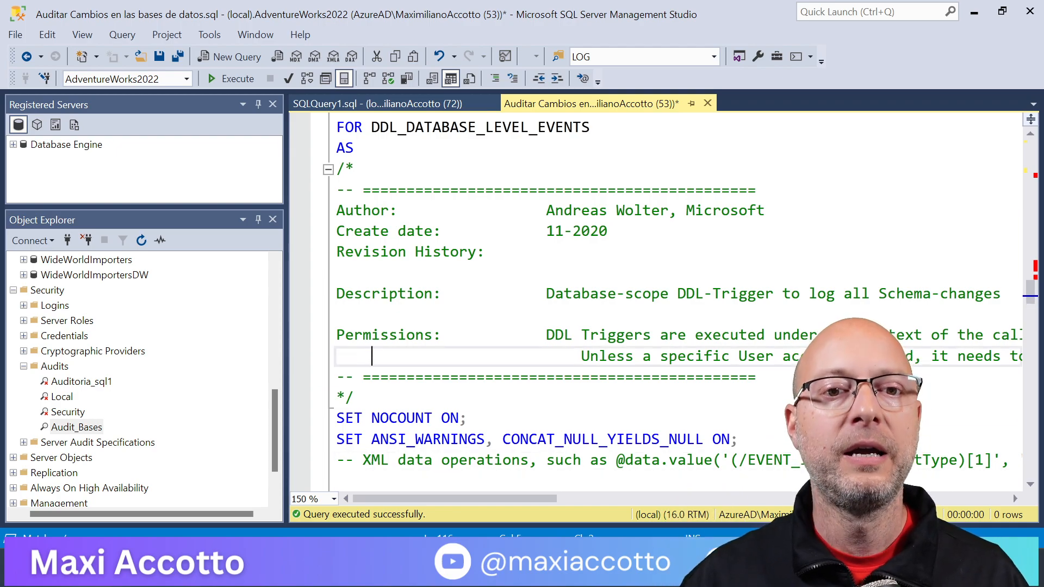
{"action": "key", "text": "Down"}
{"action": "key", "text": "Down"}
{"action": "key", "text": "Down"}
{"action": "key", "text": "Down"}
{"action": "key", "text": "Down"}
{"action": "key", "text": "Down"}
{"action": "key", "text": "Down"}
{"action": "key", "text": "Down"}
{"action": "key", "text": "Down"}
{"action": "key", "text": "Down"}
{"action": "key", "text": "Down"}
{"action": "key", "text": "Down"}
{"action": "key", "text": "Down"}
{"action": "key", "text": "Down"}
{"action": "key", "text": "Down"}
{"action": "key", "text": "Down"}
{"action": "key", "text": "Down"}
{"action": "key", "text": "Down"}
{"action": "key", "text": "Down"}
{"action": "key", "text": "Down"}
{"action": "key", "text": "Down"}
{"action": "key", "text": "Down"}
{"action": "key", "text": "Down"}
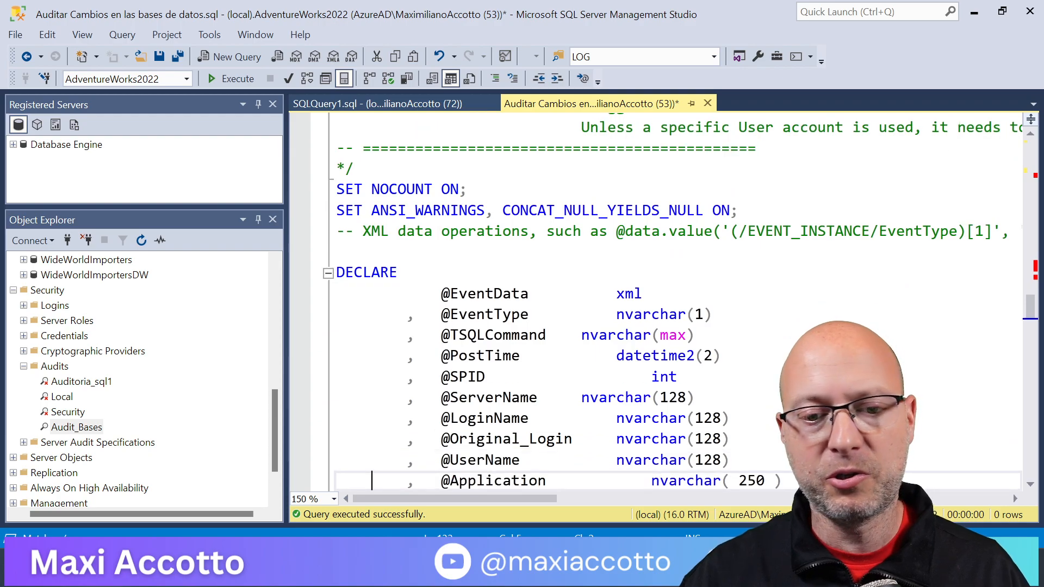
Examine the SET assignments that fill the trigger's variables from EVENTDATA() and the login functions
{"action": "key", "text": "Down"}
{"action": "key", "text": "Down"}
{"action": "key", "text": "Down"}
{"action": "key", "text": "Down"}
{"action": "key", "text": "Down"}
{"action": "key", "text": "Down"}
{"action": "key", "text": "Down"}
{"action": "key", "text": "Down"}
{"action": "key", "text": "Down"}
{"action": "key", "text": "Down"}
{"action": "key", "text": "Down"}
{"action": "key", "text": "Down"}
{"action": "key", "text": "Down"}
{"action": "key", "text": "Down"}
{"action": "key", "text": "Down"}
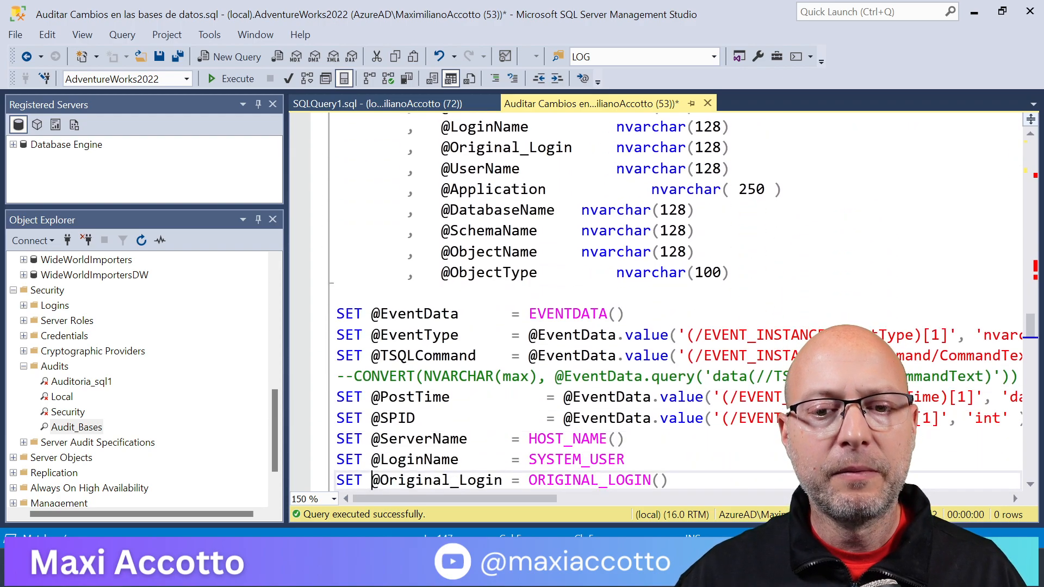
{"action": "key", "text": "Up"}
{"action": "key", "text": "Up"}
{"action": "key", "text": "Up"}
{"action": "key", "text": "Up"}
{"action": "key", "text": "Down"}
{"action": "key", "text": "Down"}
{"action": "key", "text": "Down"}
{"action": "key", "text": "Down"}
{"action": "key", "text": "Down"}
{"action": "key", "text": "Down"}
{"action": "key", "text": "Down"}
{"action": "key", "text": "Down"}
{"action": "key", "text": "Down"}
{"action": "key", "text": "Down"}
{"action": "key", "text": "Down"}
{"action": "key", "text": "Down"}
{"action": "key", "text": "Down"}
{"action": "key", "text": "Down"}
{"action": "key", "text": "Down"}
{"action": "key", "text": "Down"}
{"action": "key", "text": "Down"}
{"action": "key", "text": "Down"}
{"action": "key", "text": "Down"}
{"action": "key", "text": "Down"}
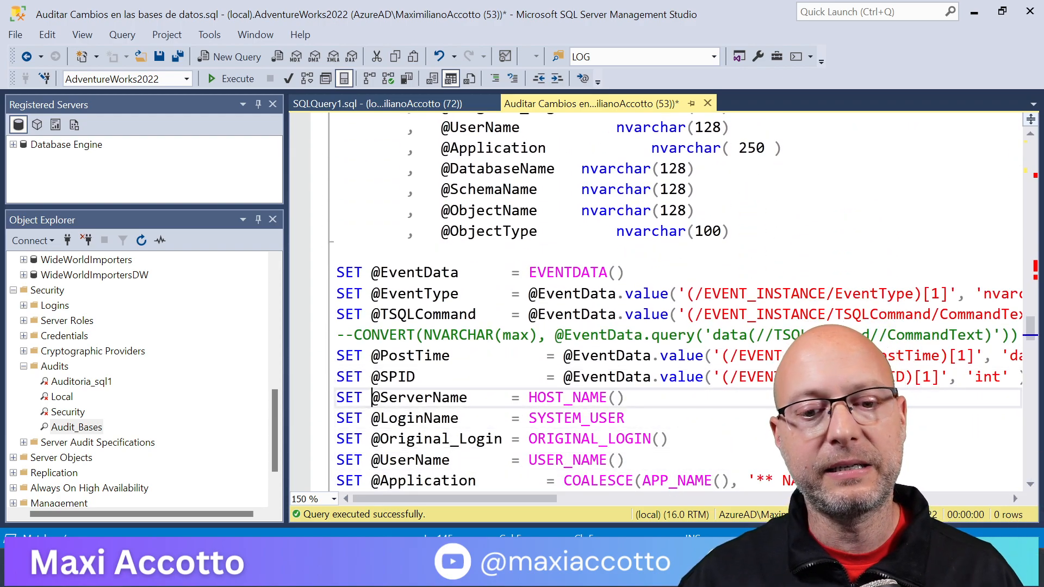
Examine the condition that rolls back dropping DDL_Log and the filter for UPDATE_STATISTICS and ALTER_INDEX events
{"action": "key", "text": "Down"}
{"action": "key", "text": "Down"}
{"action": "key", "text": "Down"}
{"action": "key", "text": "Down"}
{"action": "key", "text": "Down"}
{"action": "key", "text": "Down"}
{"action": "key", "text": "Down"}
{"action": "key", "text": "Down"}
{"action": "key", "text": "Down"}
{"action": "key", "text": "Down"}
{"action": "key", "text": "Down"}
{"action": "key", "text": "Down"}
{"action": "key", "text": "Down"}
{"action": "key", "text": "Down"}
{"action": "key", "text": "Down"}
{"action": "key", "text": "Down"}
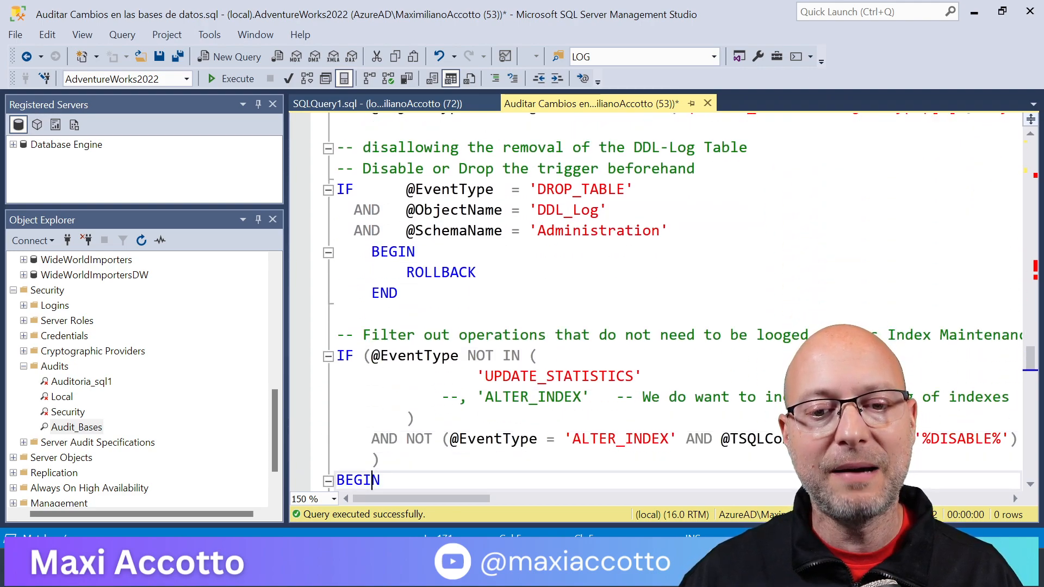
Review the INSERT INTO DDL_Log statement through the trigger's END and the demo statements below it
{"action": "key", "text": "Down"}
{"action": "key", "text": "Down"}
{"action": "key", "text": "Down"}
{"action": "key", "text": "Down"}
{"action": "key", "text": "Down"}
{"action": "key", "text": "Down"}
{"action": "key", "text": "Down"}
{"action": "key", "text": "Down"}
{"action": "key", "text": "Down"}
{"action": "key", "text": "Down"}
{"action": "key", "text": "Down"}
{"action": "key", "text": "Down"}
{"action": "key", "text": "Down"}
{"action": "key", "text": "Down"}
{"action": "key", "text": "Down"}
{"action": "key", "text": "Down"}
{"action": "key", "text": "Down"}
{"action": "key", "text": "Down"}
{"action": "key", "text": "Down"}
{"action": "key", "text": "Down"}
{"action": "key", "text": "Down"}
{"action": "key", "text": "Down"}
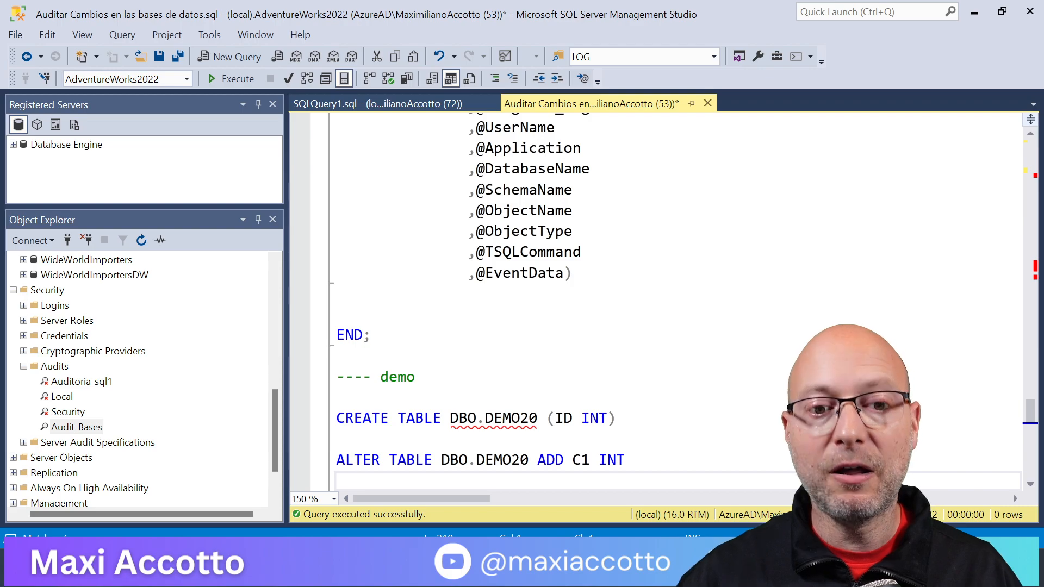
Create the database trigger by executing only its full CREATE OR ALTER TRIGGER Trig_Log_DDL_DATABASE_LEVEL_EVENTS statement, through END
{"action": "key", "text": "Up"}
{"action": "key", "text": "Up"}
{"action": "key", "text": "Up"}
{"action": "key", "text": "Up"}
{"action": "key", "text": "Up"}
{"action": "key", "text": "Up"}
{"action": "key", "text": "Up"}
{"action": "key", "text": "shift+Up"}
{"action": "key", "text": "shift+Up"}
{"action": "key", "text": "shift+Up"}
{"action": "key", "text": "shift+Up"}
{"action": "key", "text": "shift+Up"}
{"action": "key", "text": "shift+Up"}
{"action": "key", "text": "shift+Up"}
{"action": "key", "text": "shift+Up"}
{"action": "key", "text": "shift+Up"}
{"action": "key", "text": "shift+Up"}
{"action": "key", "text": "shift+Up"}
{"action": "key", "text": "shift+Up"}
{"action": "key", "text": "shift+Up"}
{"action": "key", "text": "shift+Up"}
{"action": "key", "text": "shift+Up"}
{"action": "key", "text": "shift+Up"}
{"action": "key", "text": "shift+Up"}
{"action": "key", "text": "shift+Up"}
{"action": "key", "text": "shift+Up"}
{"action": "key", "text": "shift+Up"}
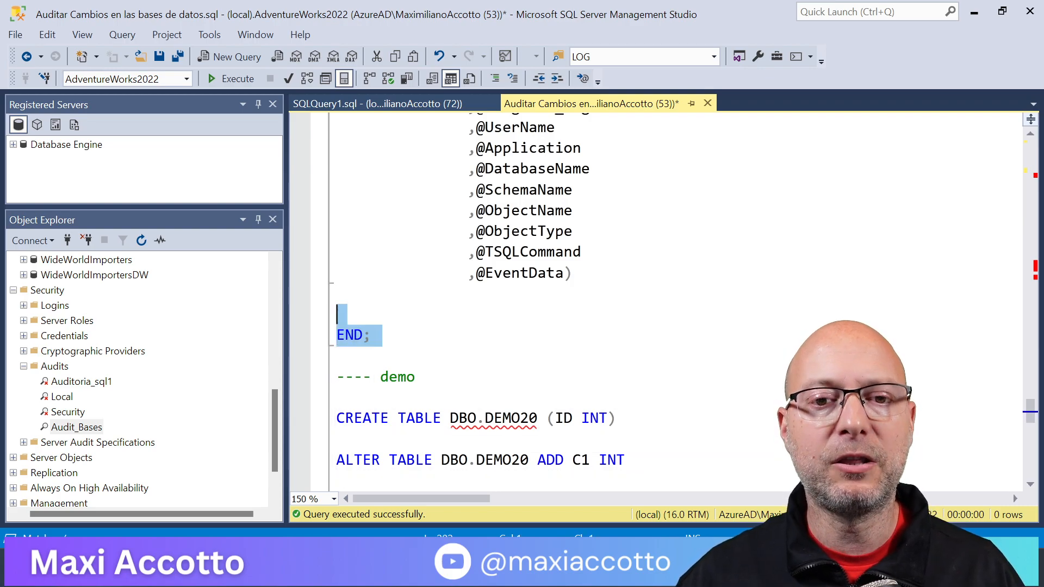
{"action": "key", "text": "shift+Up"}
{"action": "key", "text": "shift+Up"}
{"action": "key", "text": "shift+Up"}
{"action": "key", "text": "shift+Up"}
{"action": "key", "text": "shift+Up"}
{"action": "key", "text": "shift+Up"}
{"action": "key", "text": "shift+Up"}
{"action": "key", "text": "shift+Up"}
{"action": "key", "text": "shift+Up"}
{"action": "key", "text": "shift+Up"}
{"action": "key", "text": "shift+Up"}
{"action": "key", "text": "shift+Up"}
{"action": "key", "text": "shift+Up"}
{"action": "key", "text": "shift+Up"}
{"action": "key", "text": "shift+Up"}
{"action": "key", "text": "shift+Up"}
{"action": "key", "text": "shift+Up"}
{"action": "key", "text": "shift+Up"}
{"action": "key", "text": "shift+Up"}
{"action": "key", "text": "shift+Up"}
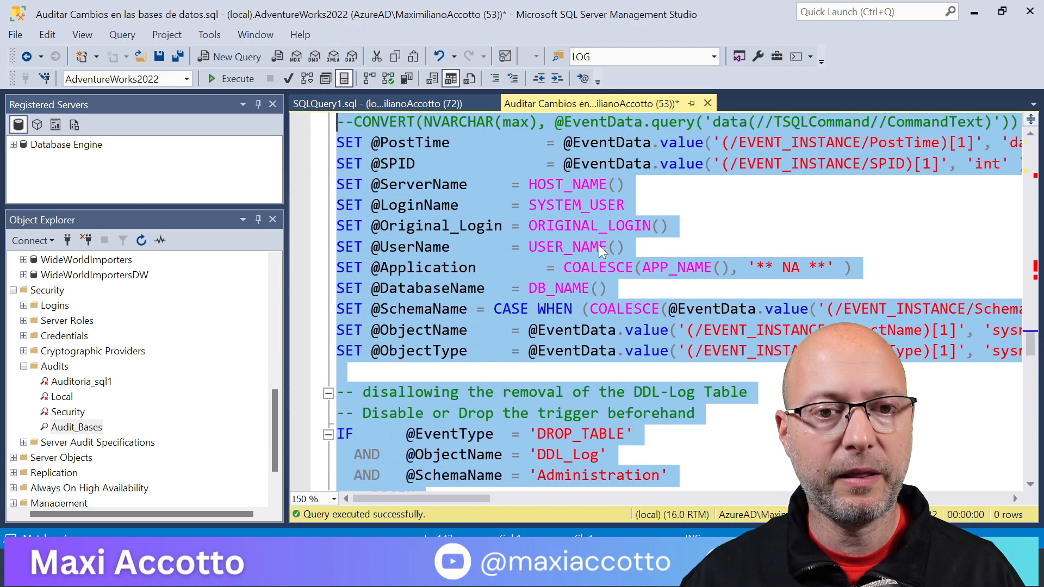
{"action": "key", "text": "shift+Up"}
{"action": "key", "text": "shift+Up"}
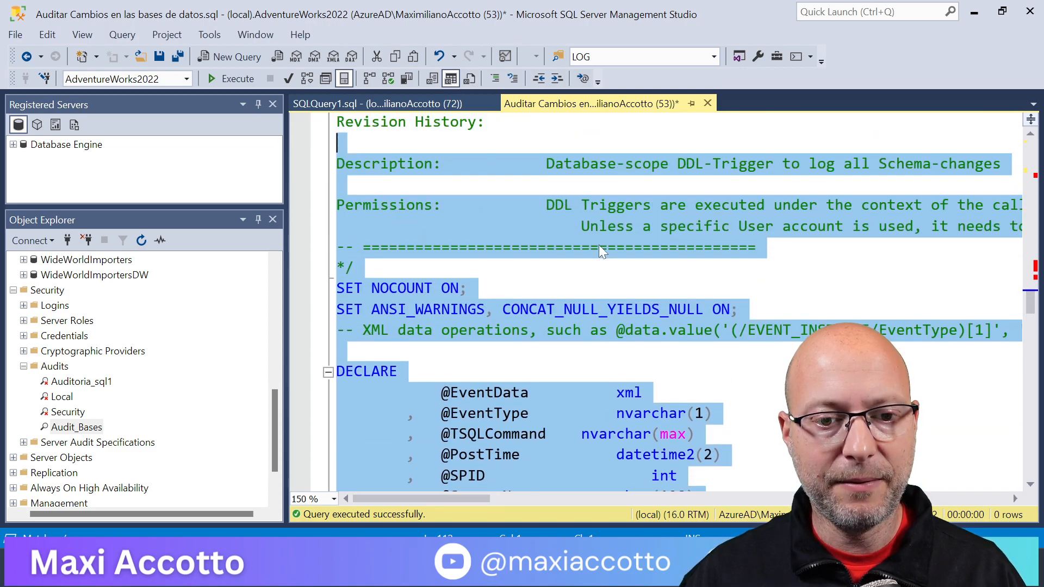
{"action": "key", "text": "shift+Up"}
{"action": "key", "text": "shift+Up"}
{"action": "key", "text": "shift+Up"}
{"action": "key", "text": "shift+Up"}
{"action": "key", "text": "shift+Up"}
{"action": "key", "text": "shift+Up"}
{"action": "key", "text": "shift+Up"}
{"action": "key", "text": "shift+Up"}
{"action": "key", "text": "shift+Up"}
{"action": "key", "text": "shift+Up"}
{"action": "key", "text": "shift+Up"}
{"action": "key", "text": "shift+Up"}
{"action": "key", "text": "shift+Up"}
{"action": "key", "text": "shift+Up"}
{"action": "key", "text": "shift+Down"}
{"action": "key", "text": "shift+Down"}
{"action": "key", "text": "shift+Down"}
{"action": "key", "text": "shift+Down"}
{"action": "key", "text": "shift+Down"}
{"action": "key", "text": "shift+Down"}
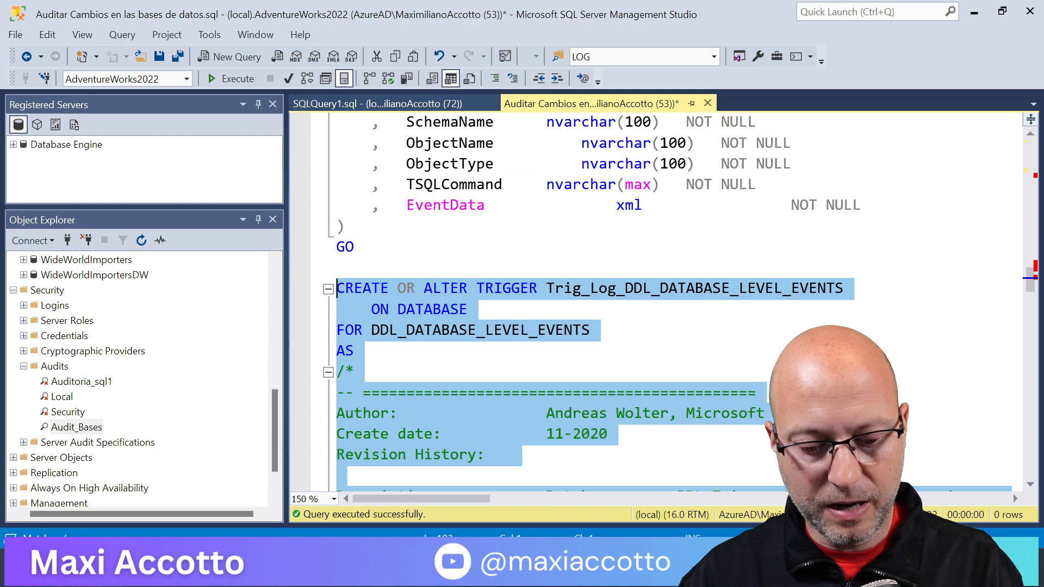
{"action": "key", "text": "F5"}
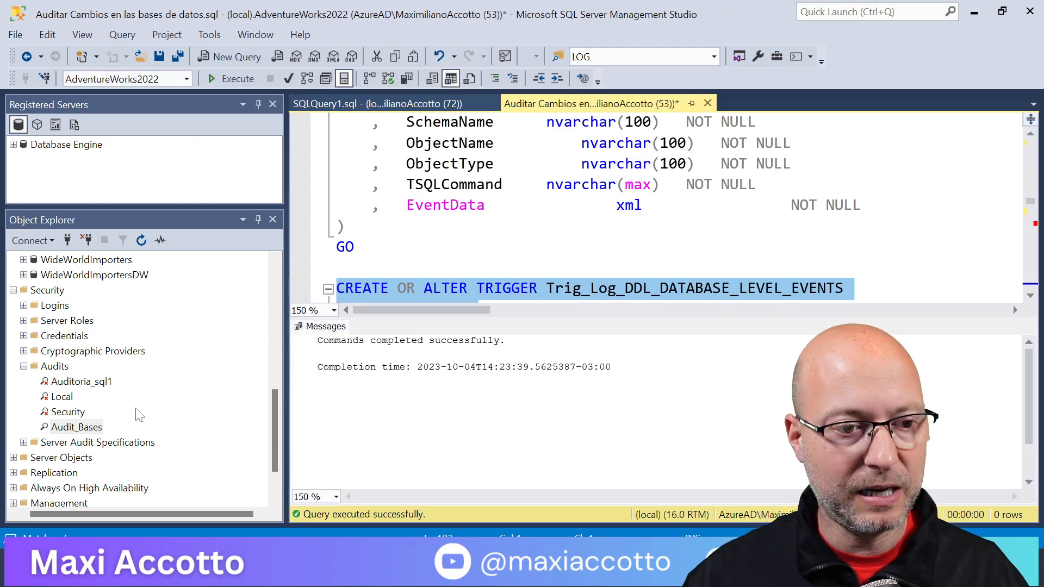
Locate Trig_Log_DDL_DATABASE_LEVEL_EVENTS among the database triggers under AdventureWorks2022's Programmability node
{"action": "scroll", "coordinate": [114, 365], "scroll_direction": "up", "scroll_amount": 10}
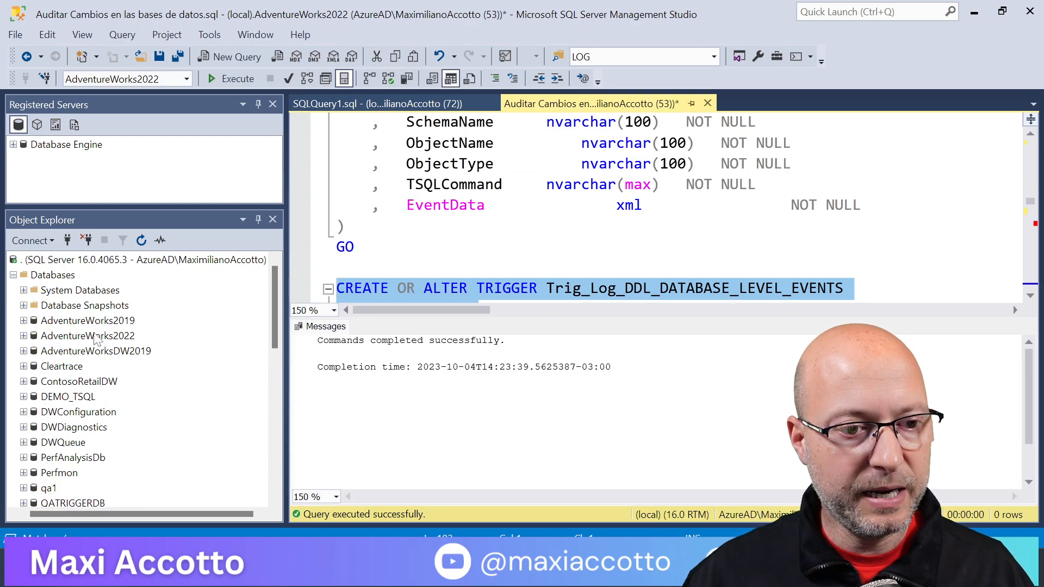
{"action": "left_click", "coordinate": [97, 340]}
{"action": "left_click", "coordinate": [24, 336]}
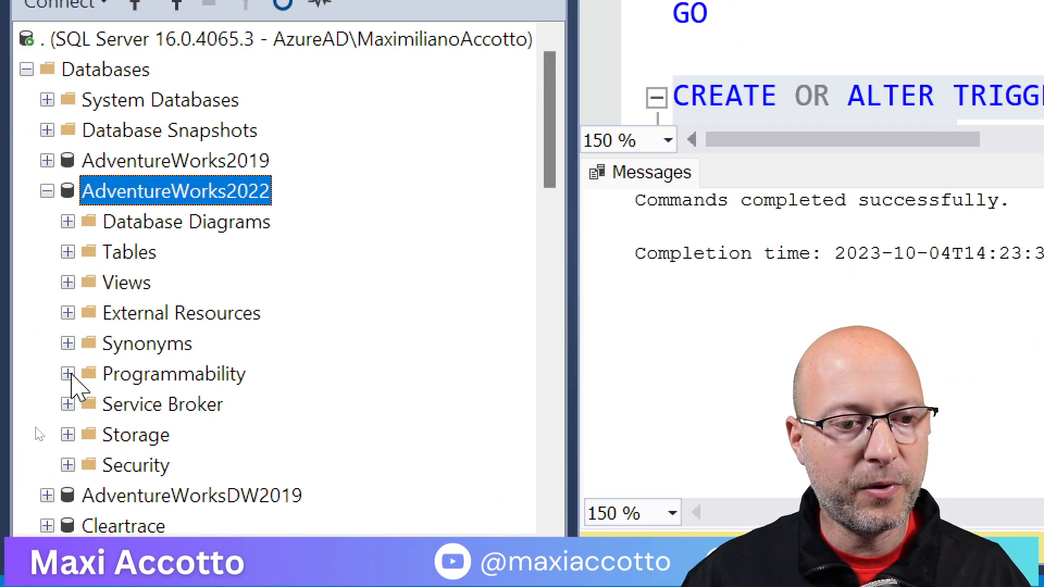
{"action": "left_click", "coordinate": [68, 373]}
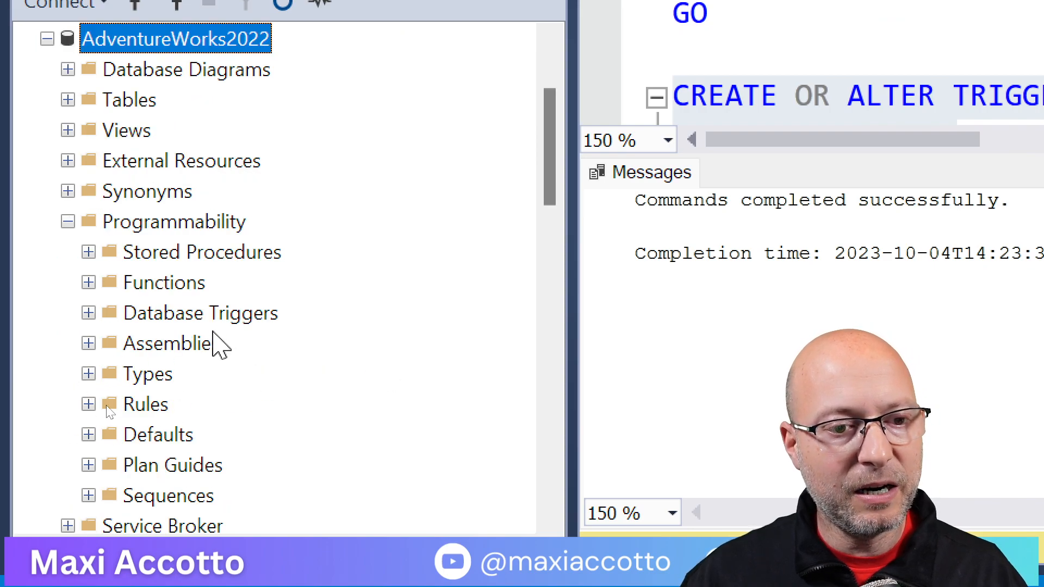
{"action": "left_click", "coordinate": [88, 314]}
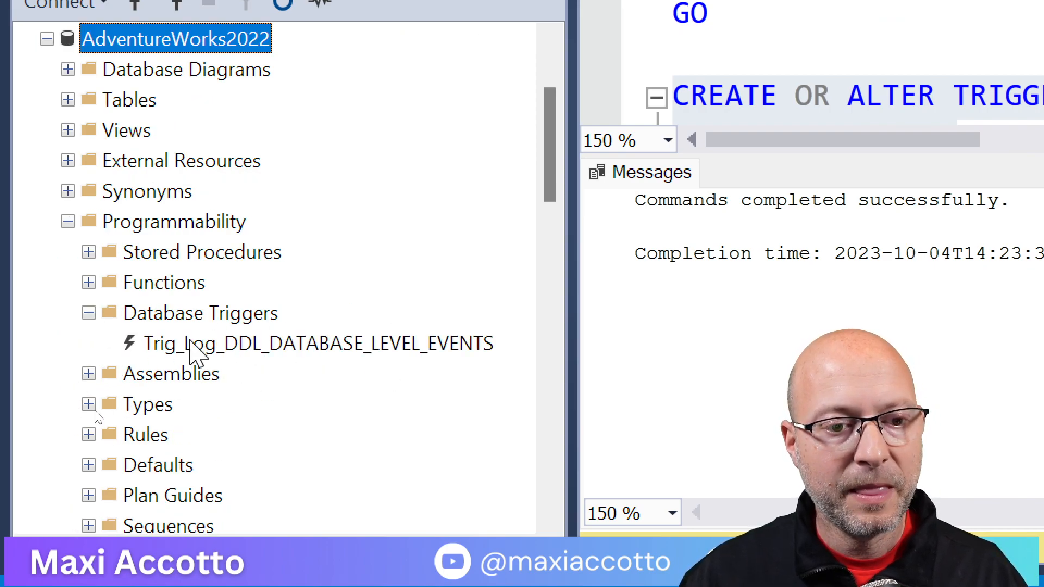
{"action": "left_click", "coordinate": [275, 350]}
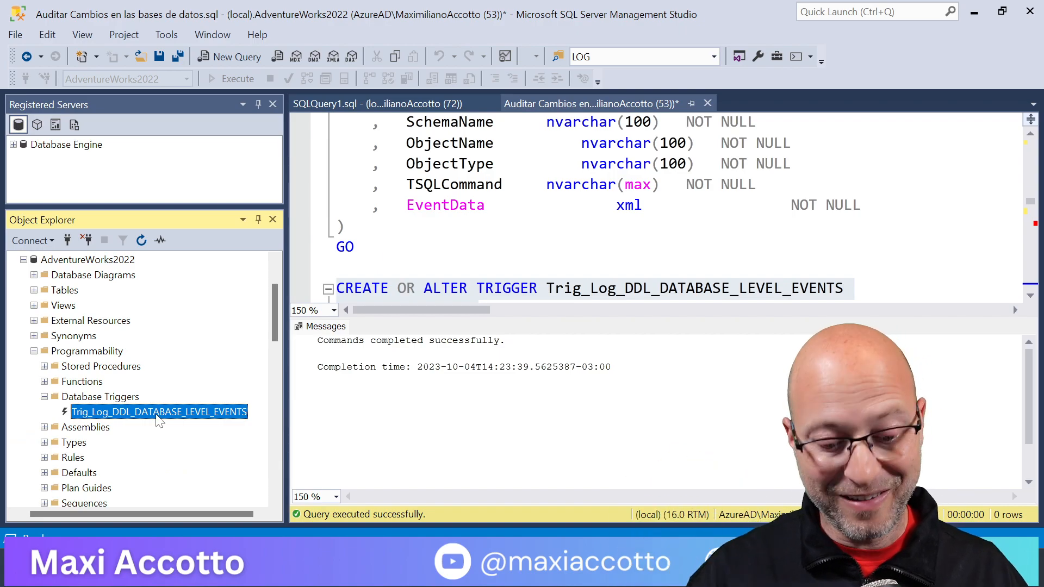
Review the demo statements below the trigger's END, from CREATE TABLE DBO.DEMO20 through the query on DBO.DDL_Log
{"action": "left_click", "coordinate": [380, 247]}
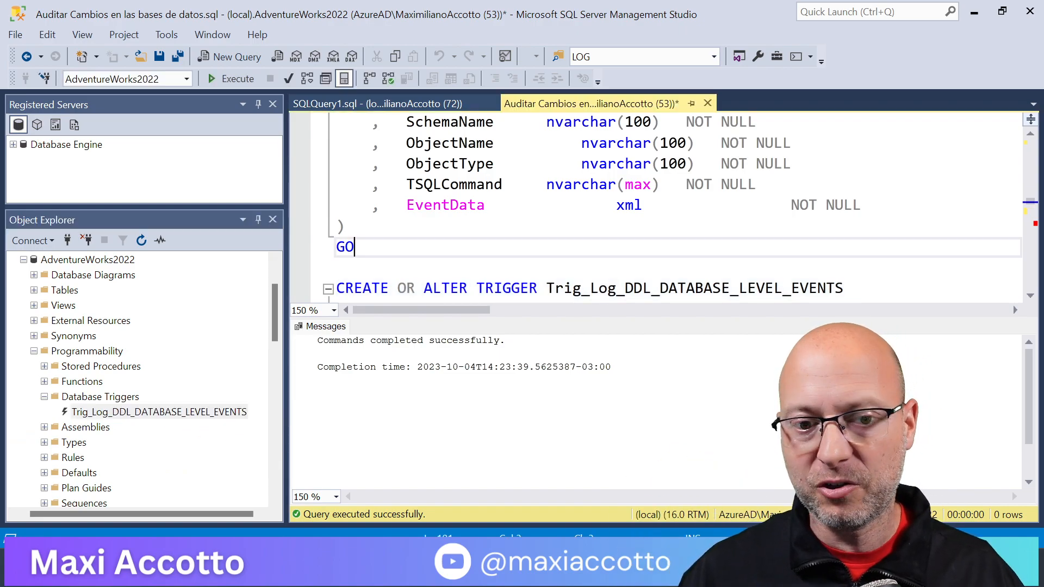
{"action": "scroll", "coordinate": [381, 247], "scroll_direction": "down", "scroll_amount": 1}
{"action": "scroll", "coordinate": [673, 207], "scroll_direction": "down", "scroll_amount": 14}
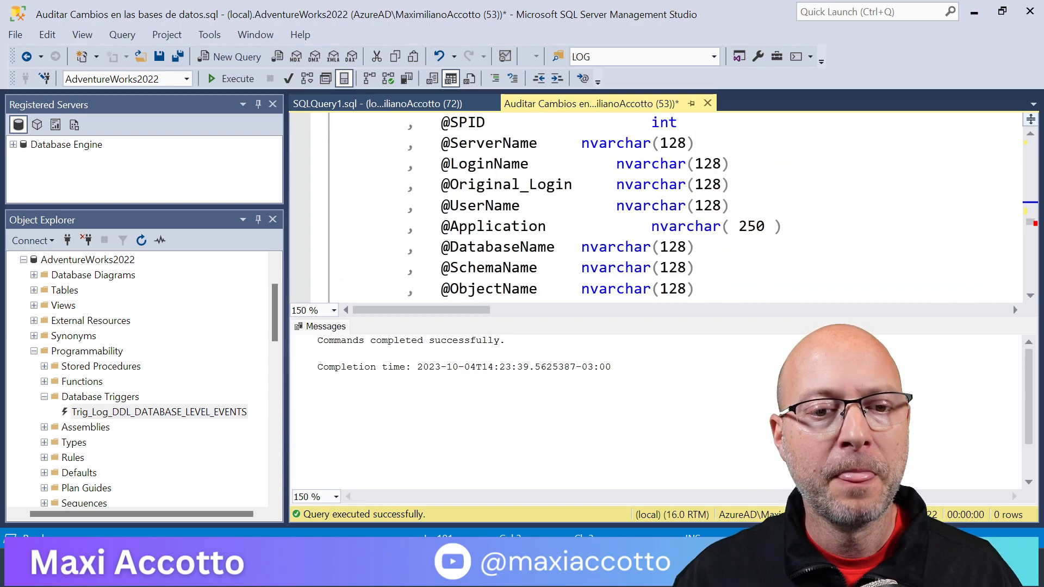
{"action": "scroll", "coordinate": [672, 207], "scroll_direction": "down", "scroll_amount": 15}
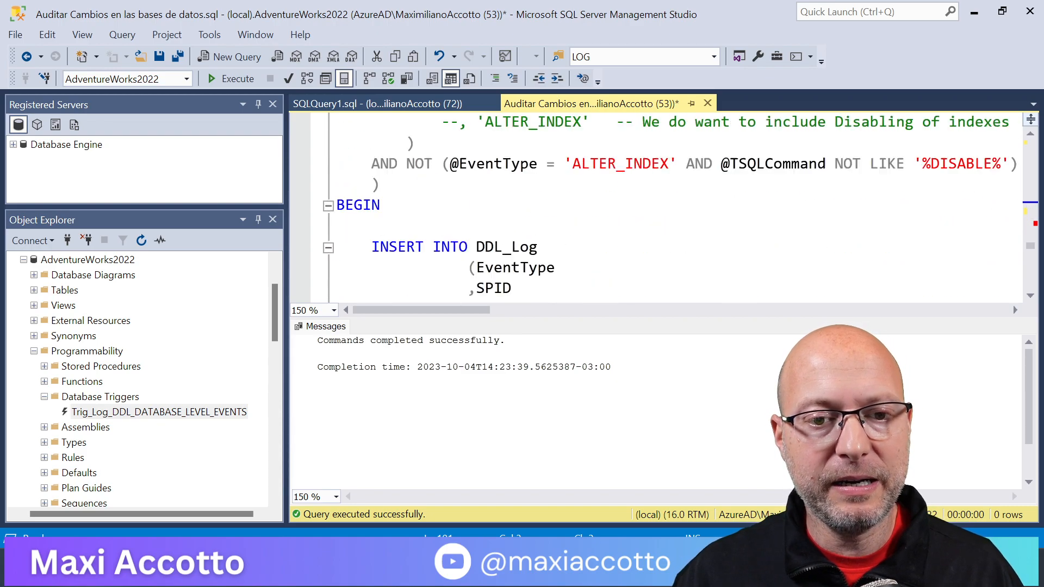
{"action": "scroll", "coordinate": [673, 207], "scroll_direction": "down", "scroll_amount": 12}
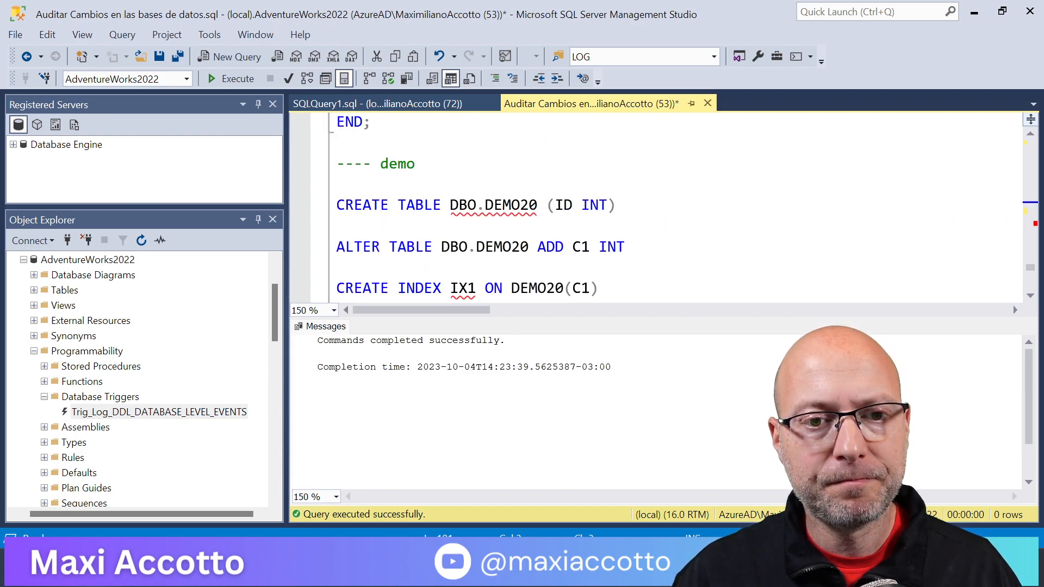
{"action": "left_click", "coordinate": [416, 227]}
{"action": "key", "text": "Down"}
{"action": "key", "text": "Down"}
{"action": "key", "text": "Down"}
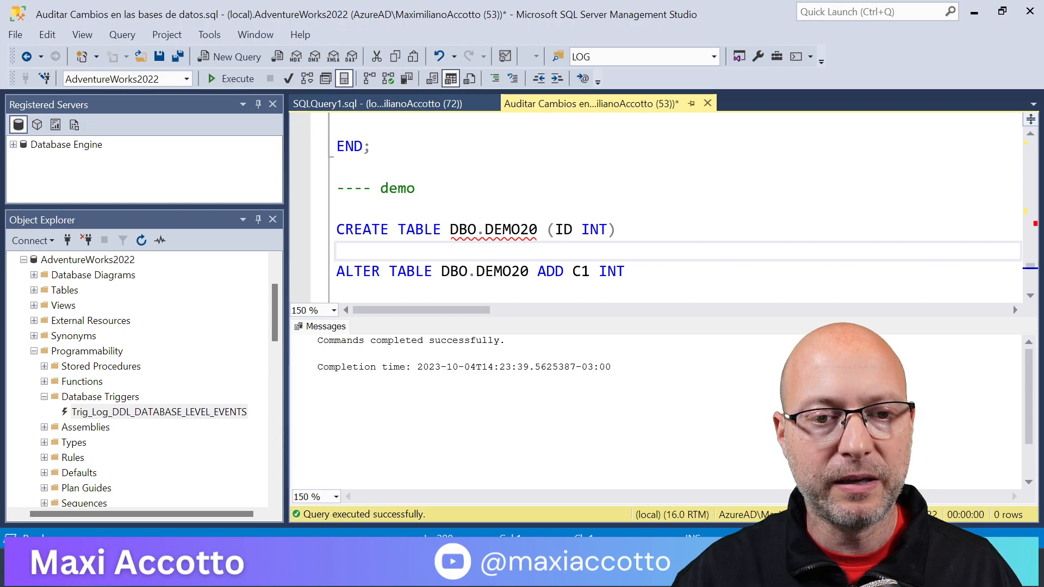
{"action": "key", "text": "Down"}
{"action": "key", "text": "Down"}
{"action": "key", "text": "Down"}
{"action": "key", "text": "Down"}
{"action": "key", "text": "Down"}
{"action": "key", "text": "Down"}
{"action": "key", "text": "Down"}
Try to create the demo table by executing only CREATE TABLE DBO.DEMO20 (ID INT)
{"action": "key", "text": "Up"}
{"action": "key", "text": "Up"}
{"action": "key", "text": "Up"}
{"action": "key", "text": "Up"}
{"action": "key", "text": "Up"}
{"action": "key", "text": "Up"}
{"action": "key", "text": "Up"}
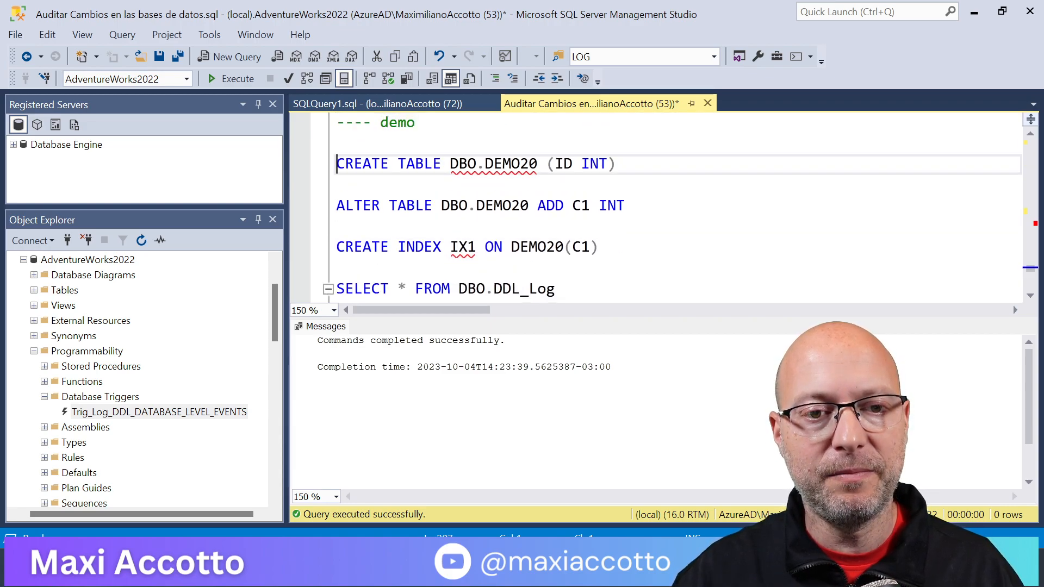
{"action": "key", "text": "shift+Down"}
{"action": "key", "text": "F5"}
Add the statement drop table DBO.DEMO20 under the demo comment, execute only that statement, and hide the results
{"action": "key", "text": "Up"}
{"action": "key", "text": "Up"}
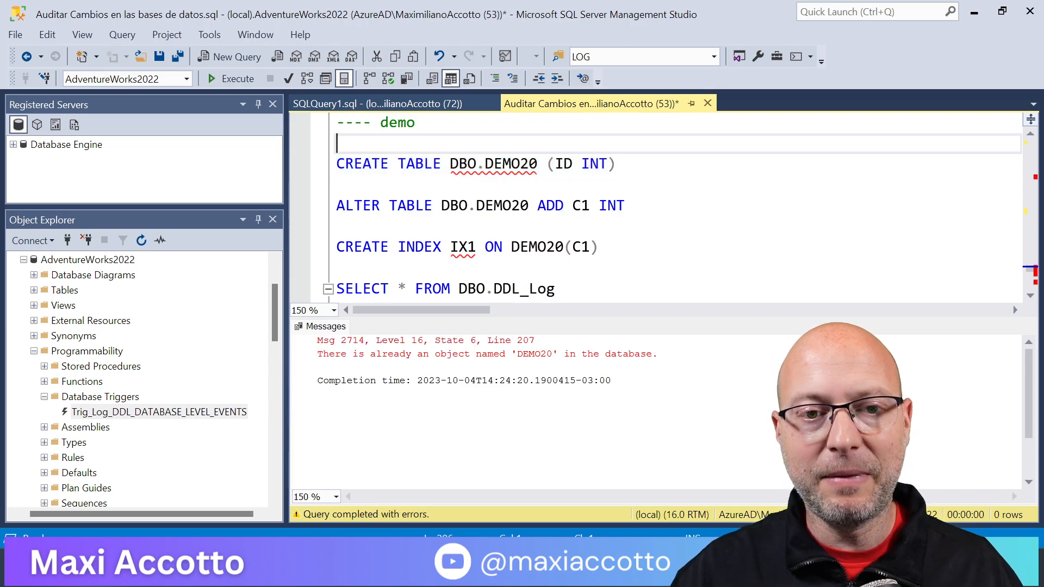
{"action": "key", "text": "Return"}
{"action": "key", "text": "Up"}
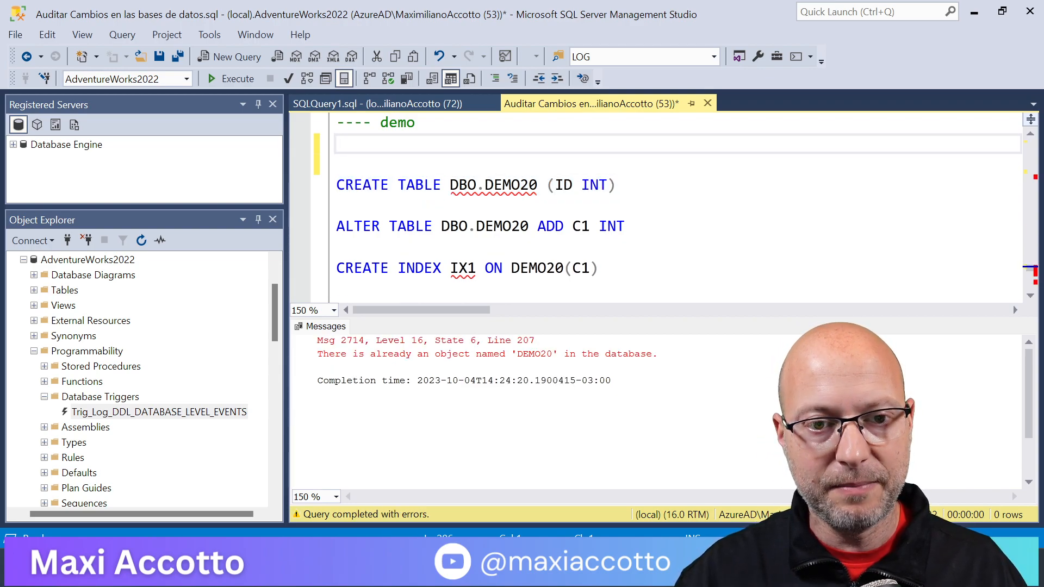
{"action": "key", "text": "Return"}
{"action": "type", "text": "drop table"}
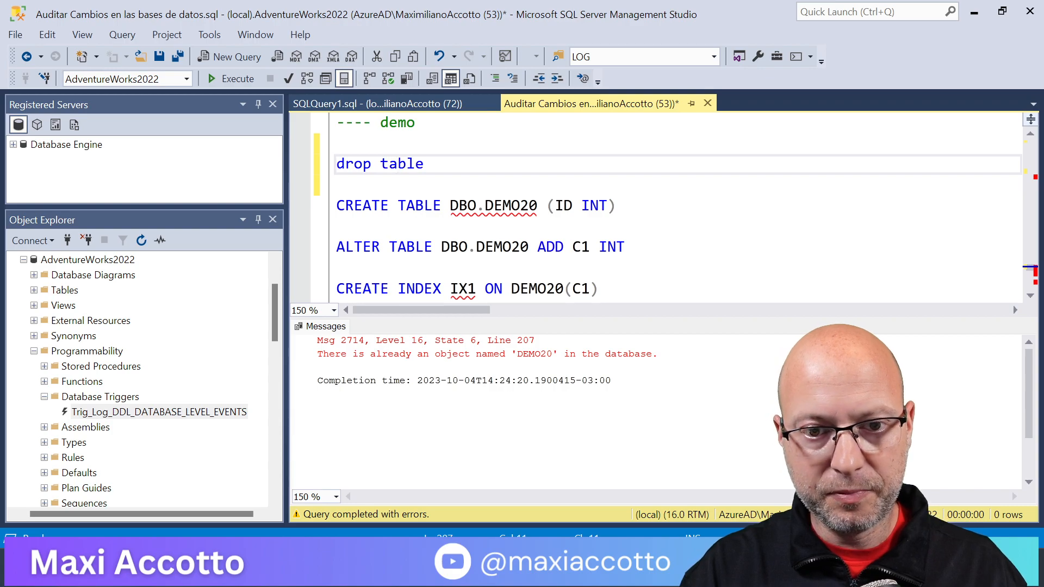
{"action": "left_click_drag", "start_coordinate": [451, 205], "coordinate": [538, 205]}
{"action": "key", "text": "ctrl+c"}
{"action": "left_click", "coordinate": [433, 164]}
{"action": "key", "text": "ctrl+v"}
{"action": "key", "text": "shift+Home"}
{"action": "key", "text": "F5"}
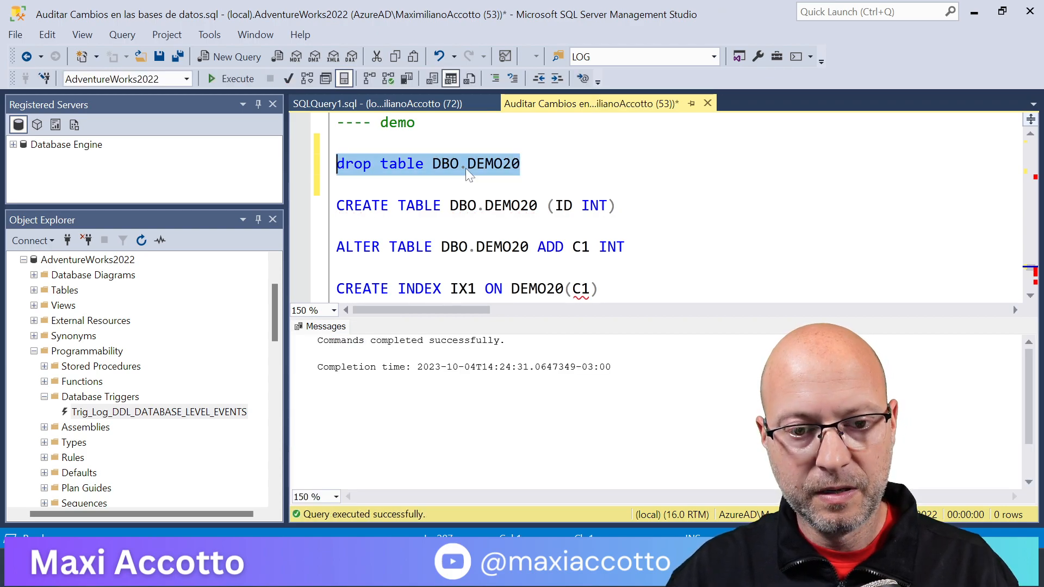
{"action": "key", "text": "ctrl+r"}
Create the demo table by executing only CREATE TABLE DBO.DEMO20 (ID INT), and hide the results
{"action": "key", "text": "Down"}
{"action": "key", "text": "Down"}
{"action": "key", "text": "shift+Down"}
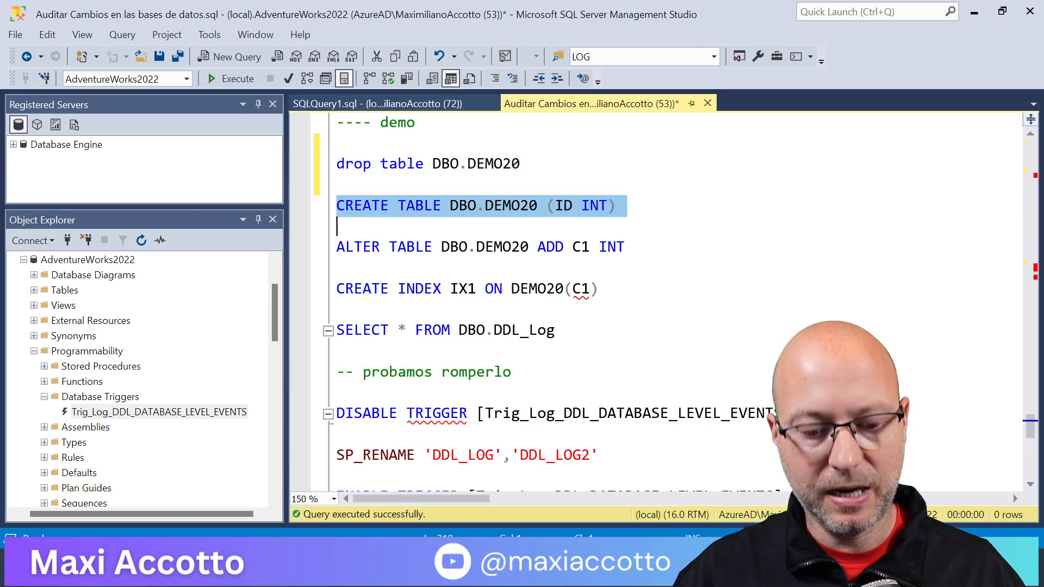
{"action": "key", "text": "F5"}
{"action": "key", "text": "ctrl+r"}
Add column C1 INT to DBO.DEMO20 by executing only the ALTER TABLE statement, and hide the results
{"action": "key", "text": "Down"}
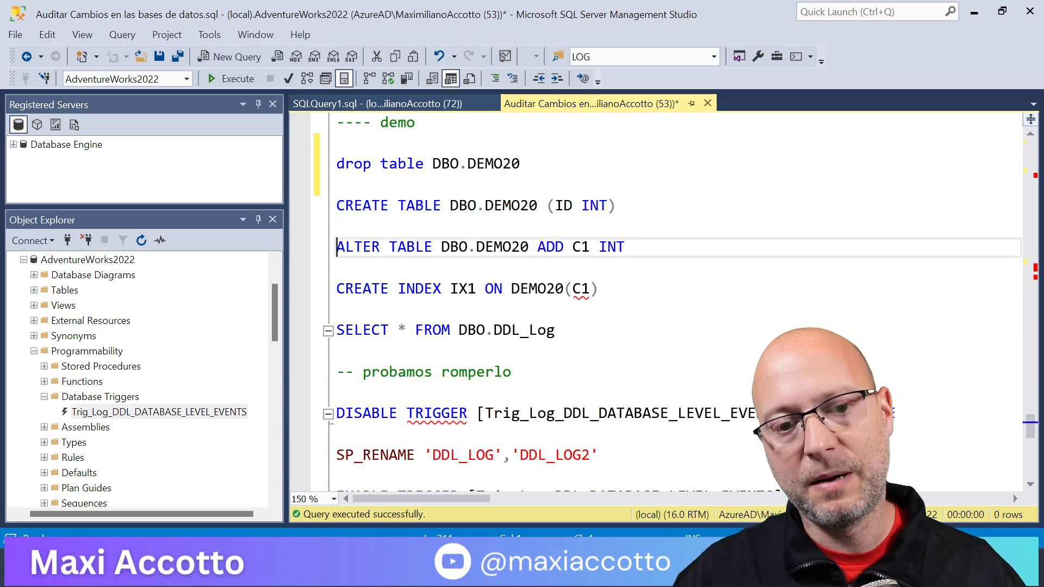
{"action": "key", "text": "shift+Down"}
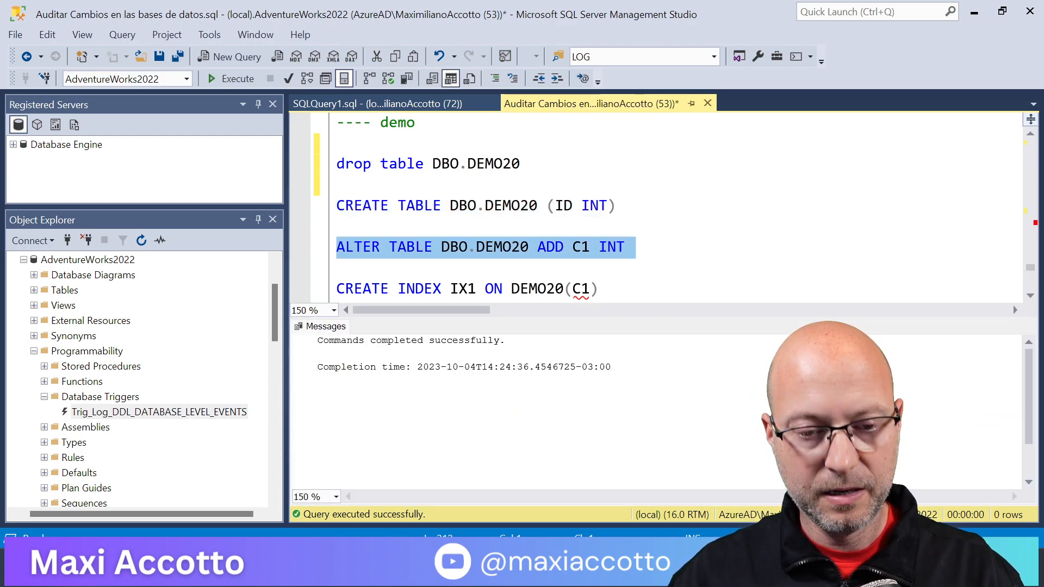
{"action": "key", "text": "ctrl+r"}
Create index IX1 on DEMO20(C1) by executing only the CREATE INDEX statement, and hide the results
{"action": "key", "text": "Down"}
{"action": "key", "text": "shift+Down"}
{"action": "key", "text": "F5"}
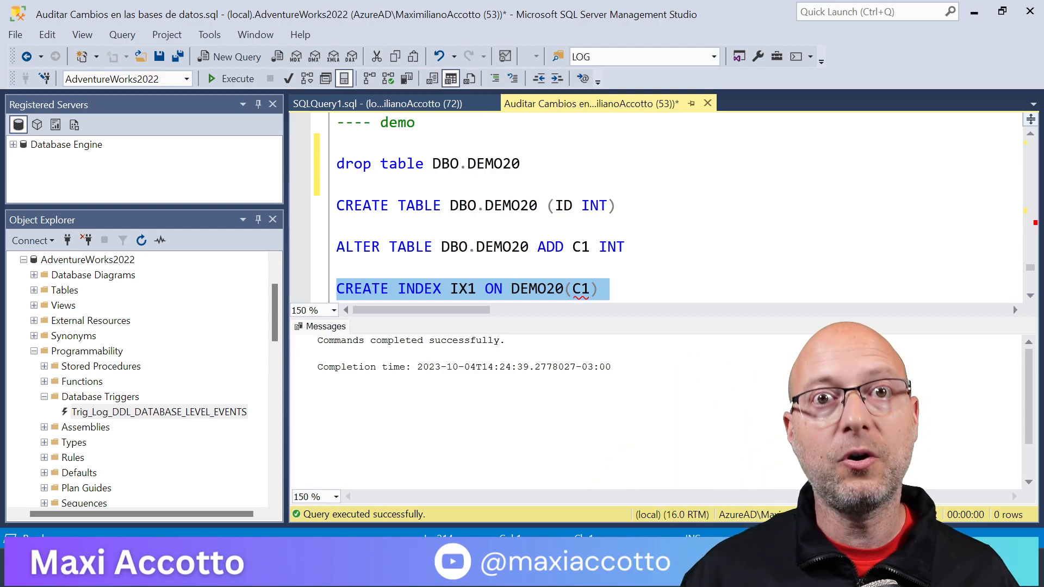
{"action": "key", "text": "ctrl+r"}
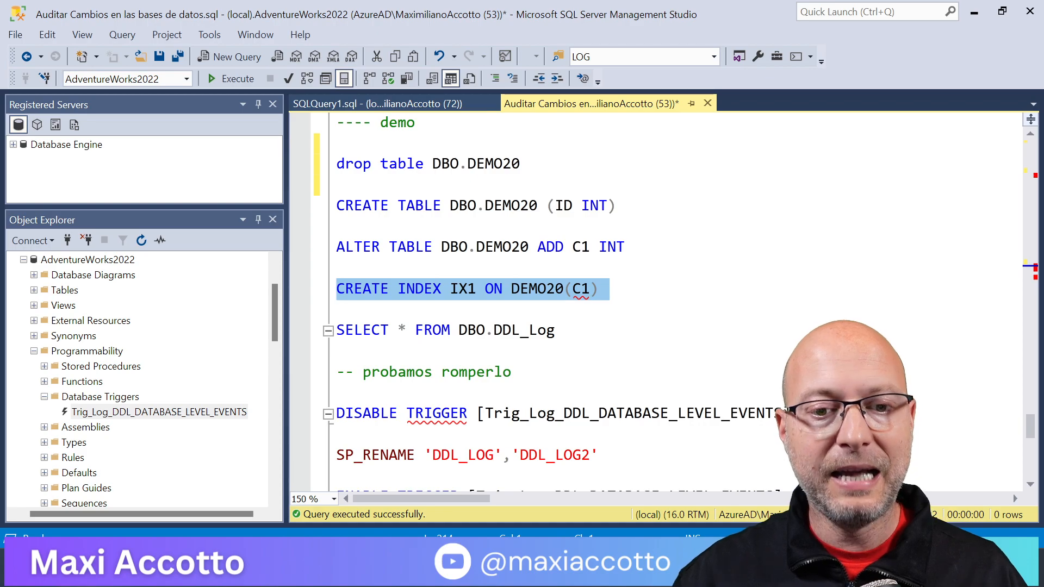
Query all rows of DBO.DDL_Log, examine the logged object names, types and T-SQL commands, and hide the results
{"action": "key", "text": "Down"}
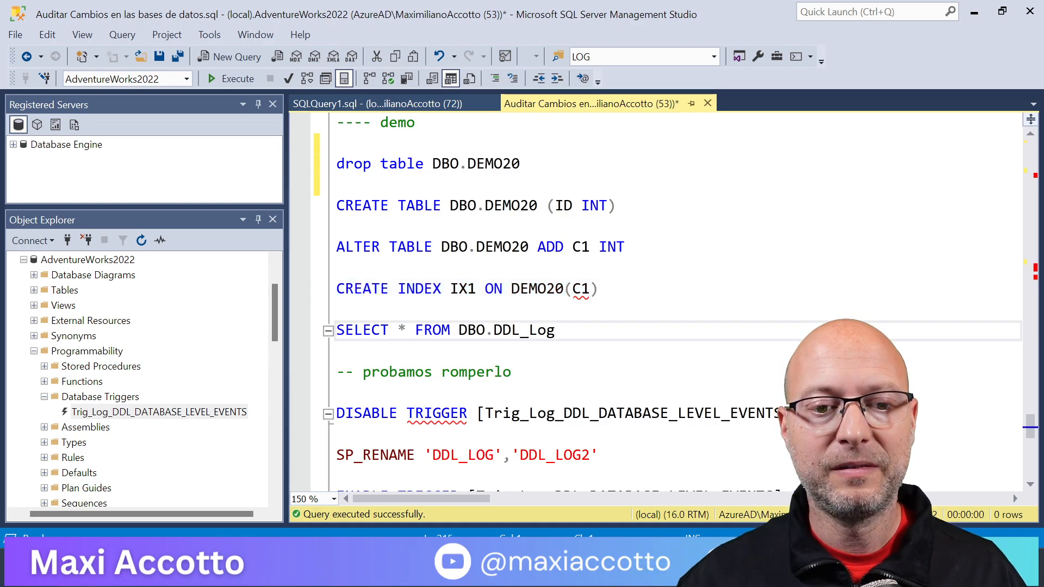
{"action": "key", "text": "shift+Down"}
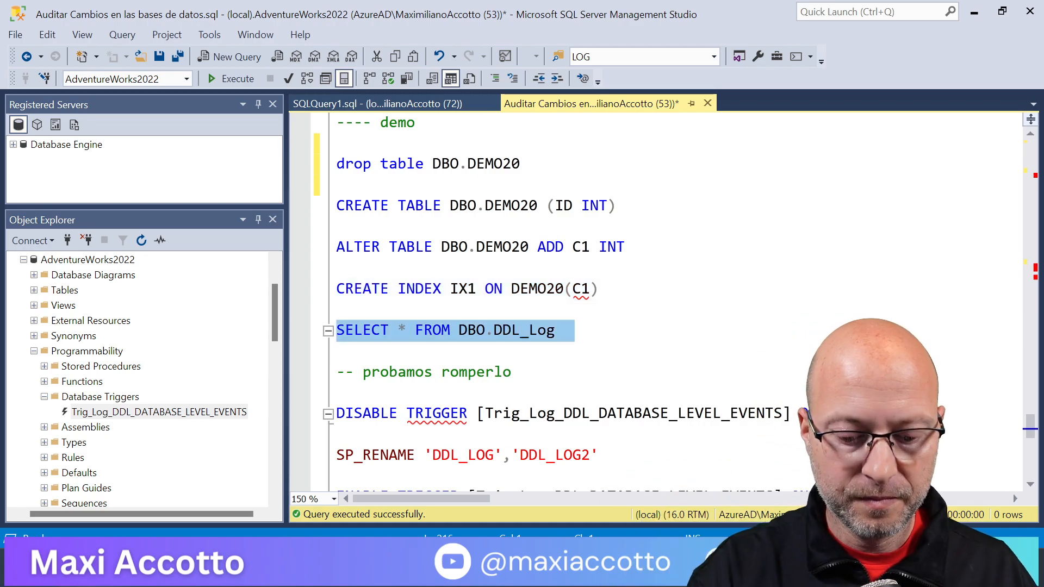
{"action": "key", "text": "F5"}
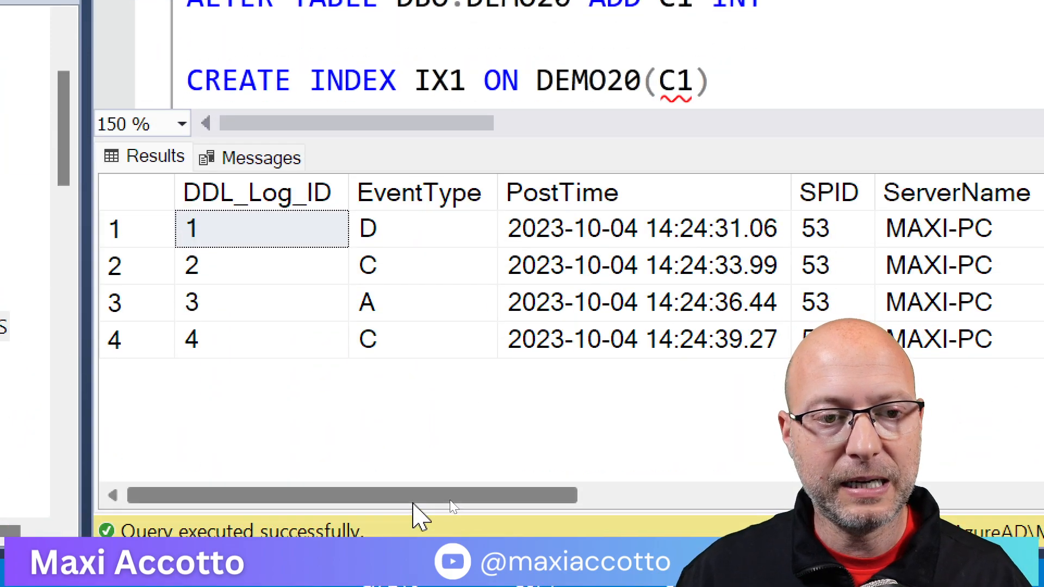
{"action": "left_click_drag", "start_coordinate": [449, 500], "coordinate": [843, 511]}
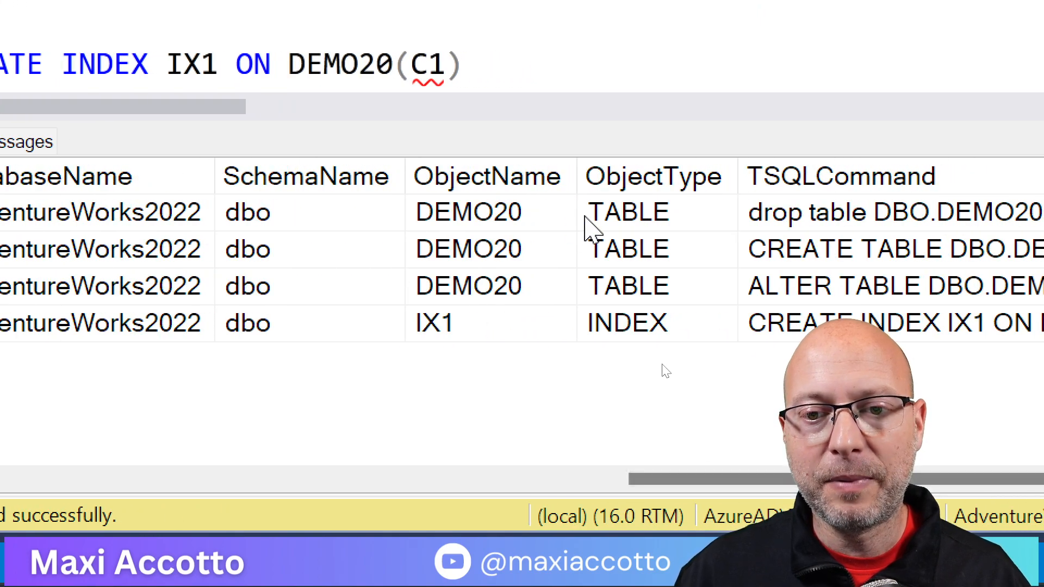
{"action": "left_click", "coordinate": [588, 215]}
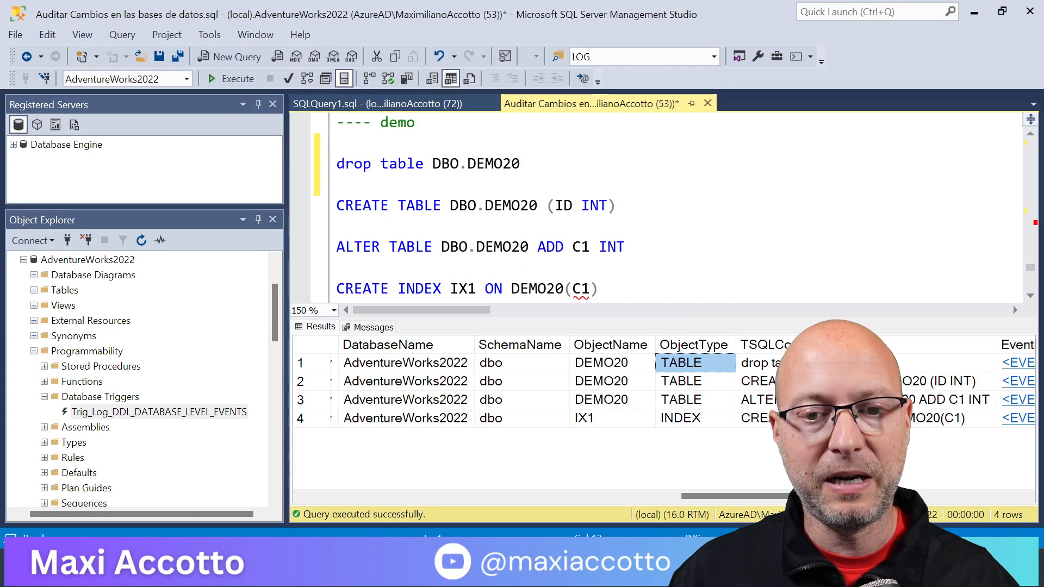
{"action": "left_click", "coordinate": [217, 234]}
{"action": "key", "text": "ctrl+r"}
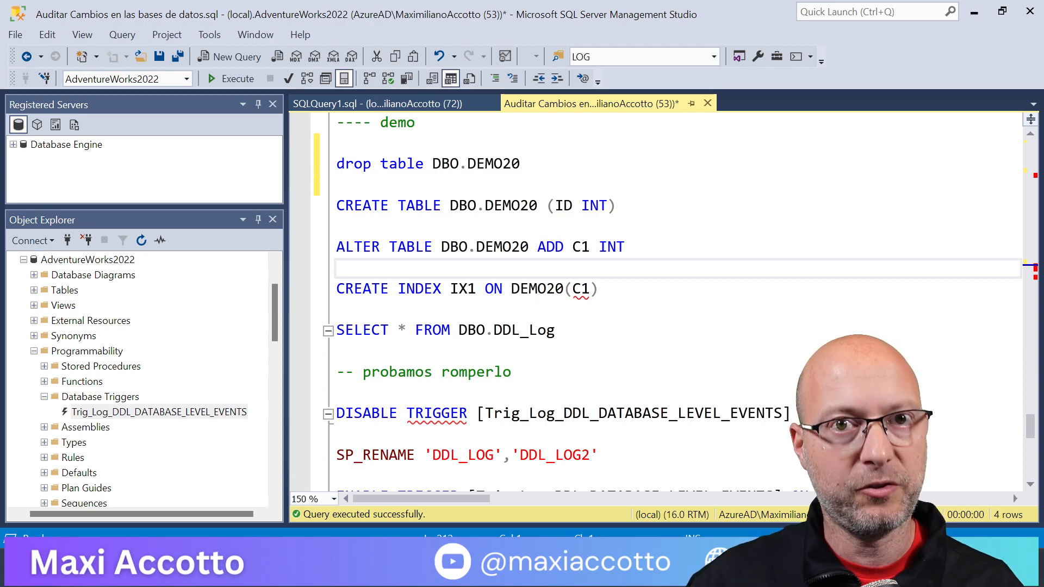
Disable Trig_Log_DDL_DATABASE_LEVEL_EVENTS on the database by executing only its DISABLE TRIGGER statement, and refresh the Database Triggers node
{"action": "scroll", "coordinate": [656, 302], "scroll_direction": "down", "scroll_amount": 1}
{"action": "left_click", "coordinate": [339, 372]}
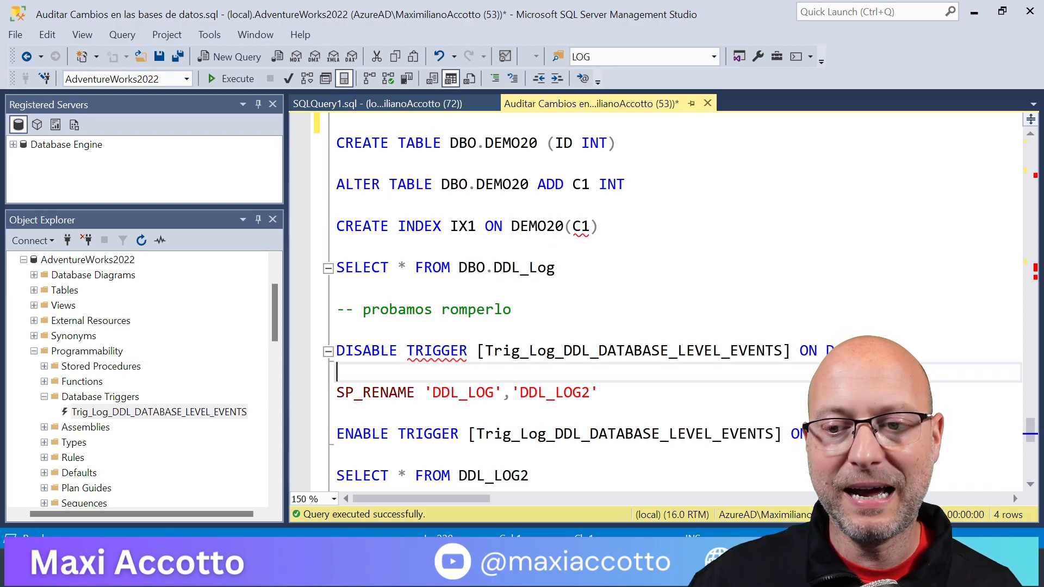
{"action": "key", "text": "shift+Up"}
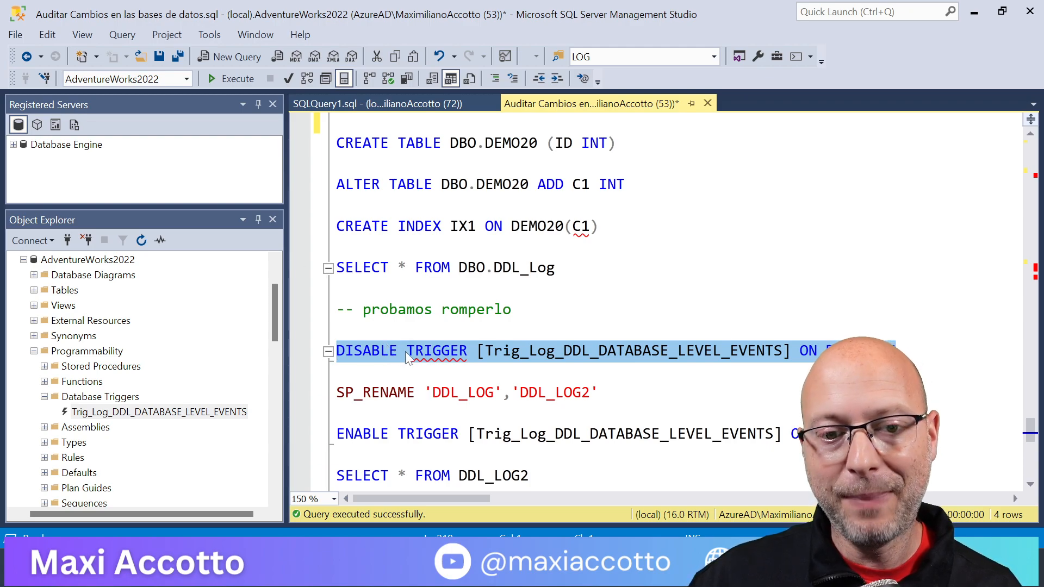
{"action": "left_click", "coordinate": [233, 83]}
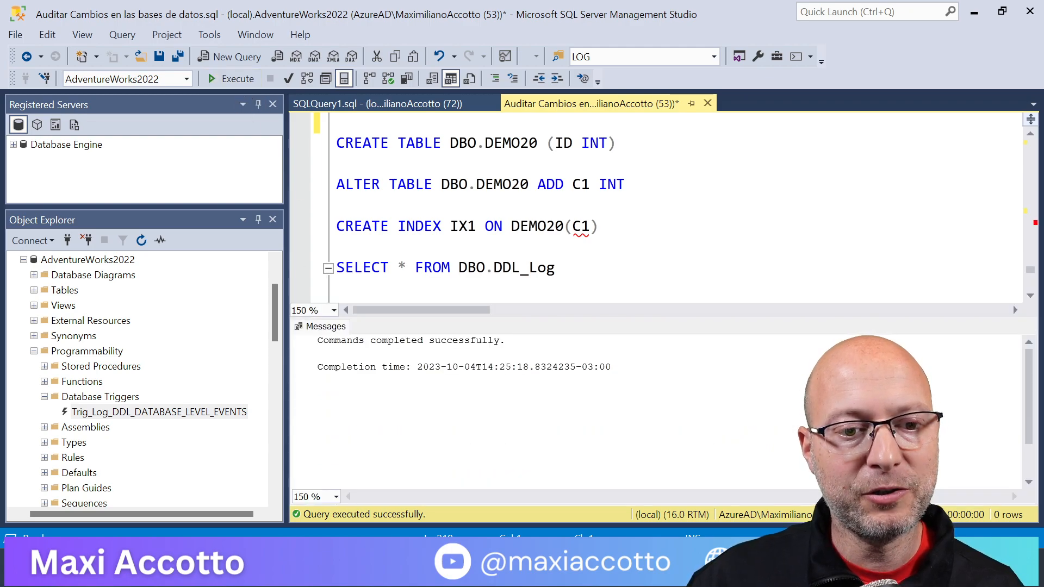
{"action": "right_click", "coordinate": [119, 397]}
{"action": "left_click", "coordinate": [158, 460]}
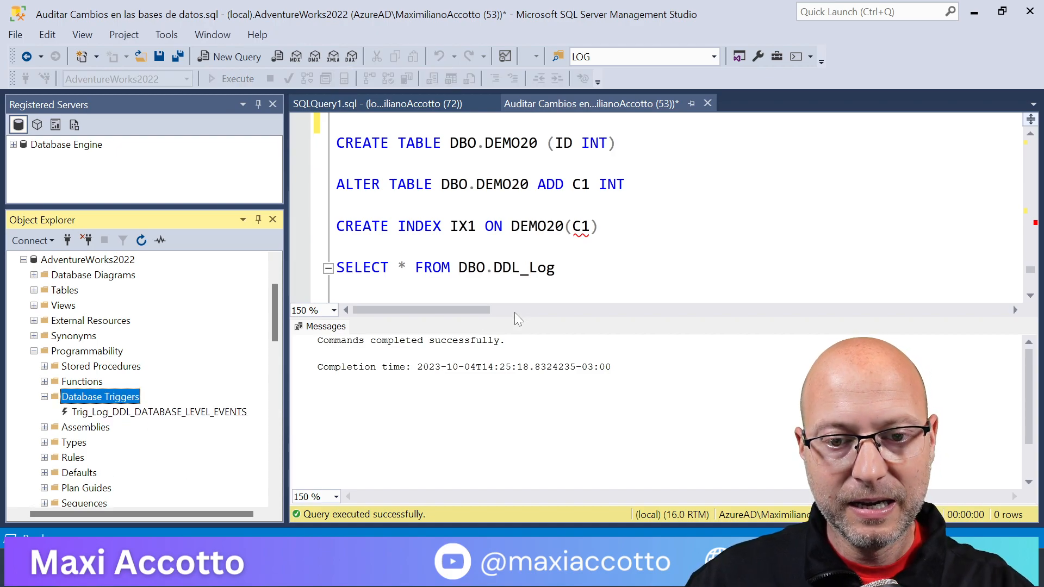
Change the new name in the SP_RENAME statement to 'DDL_LOG22' and execute only that statement to rename DDL_LOG
{"action": "left_click", "coordinate": [533, 318]}
{"action": "left_click_drag", "start_coordinate": [534, 318], "coordinate": [534, 399]}
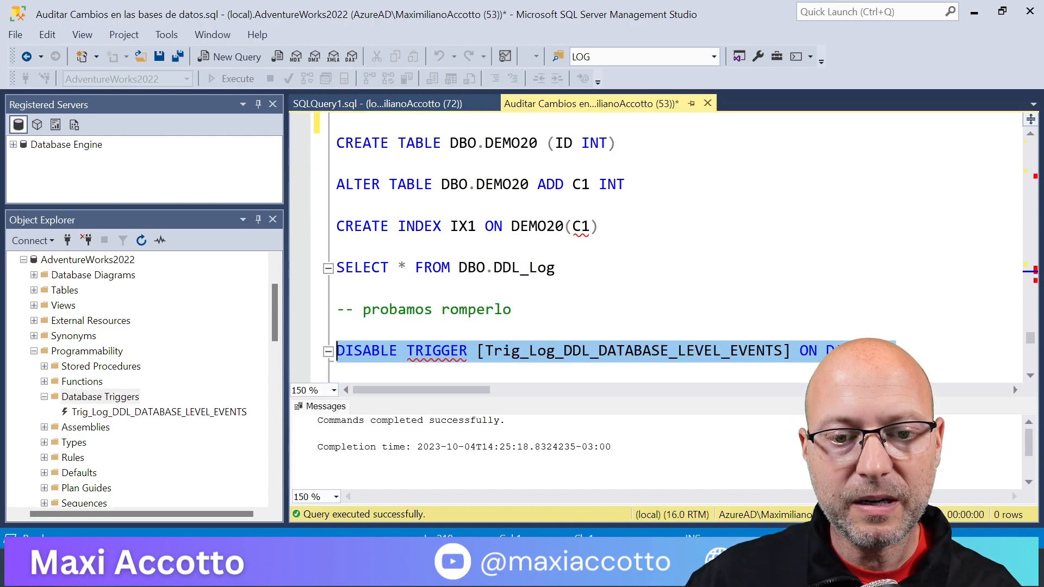
{"action": "scroll", "coordinate": [536, 261], "scroll_direction": "down", "scroll_amount": 3}
{"action": "left_click", "coordinate": [536, 227]}
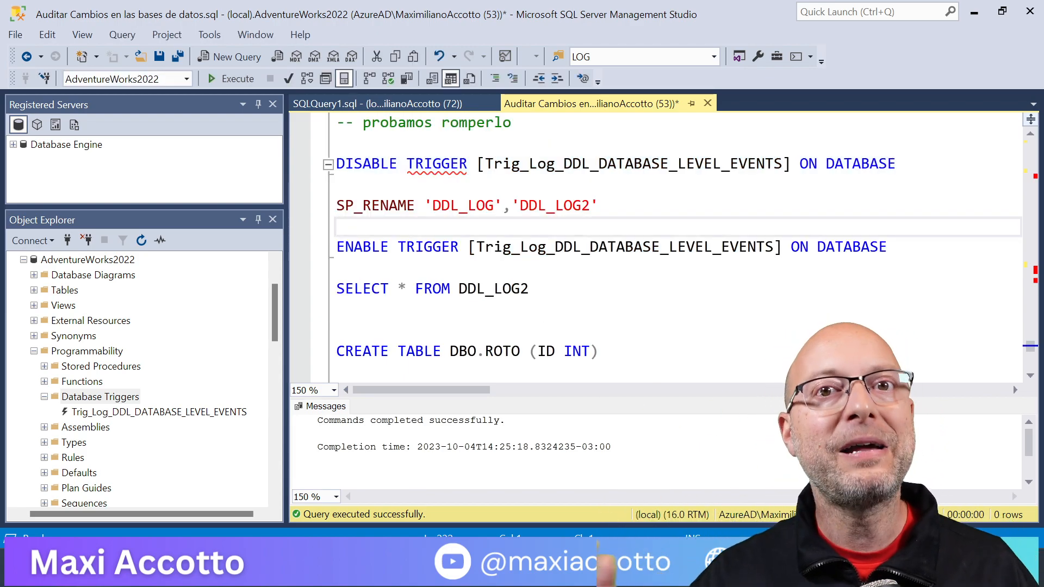
{"action": "left_click", "coordinate": [337, 205]}
{"action": "left_click", "coordinate": [337, 226]}
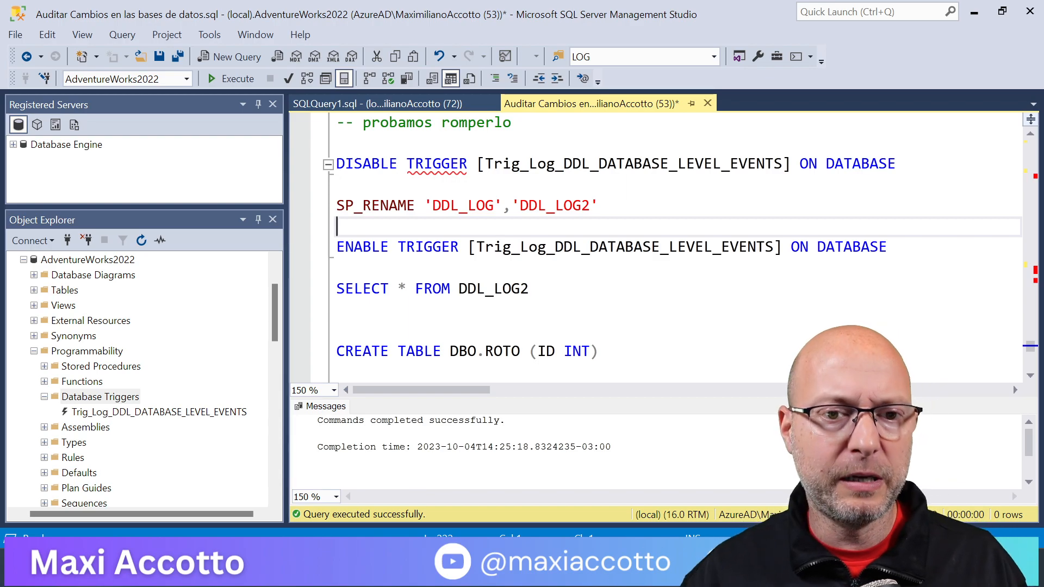
{"action": "key", "text": "Up"}
{"action": "key", "text": "End"}
{"action": "key", "text": "Left"}
{"action": "type", "text": "2"}
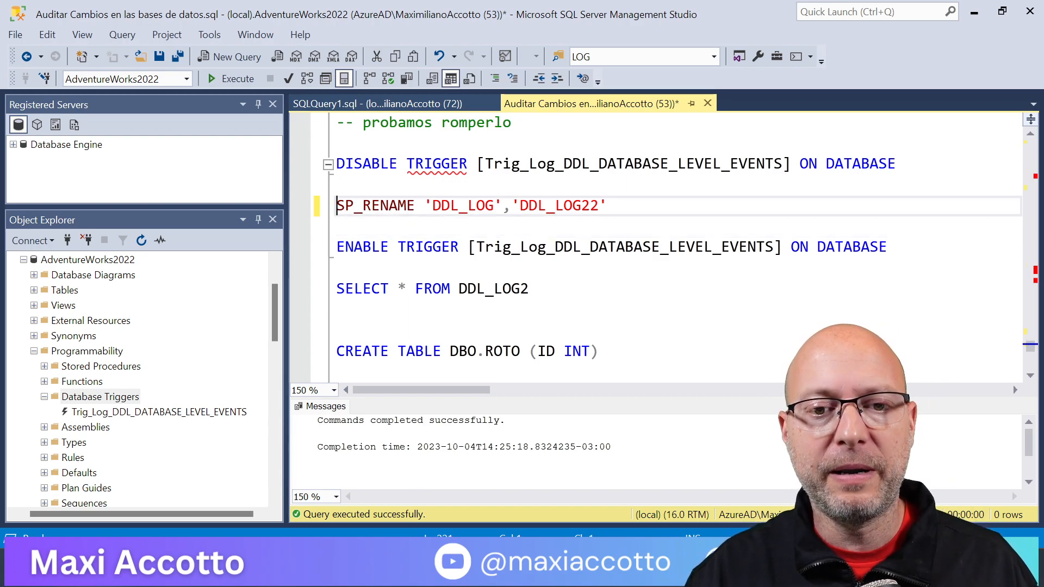
{"action": "key", "text": "Home"}
{"action": "key", "text": "shift+Down"}
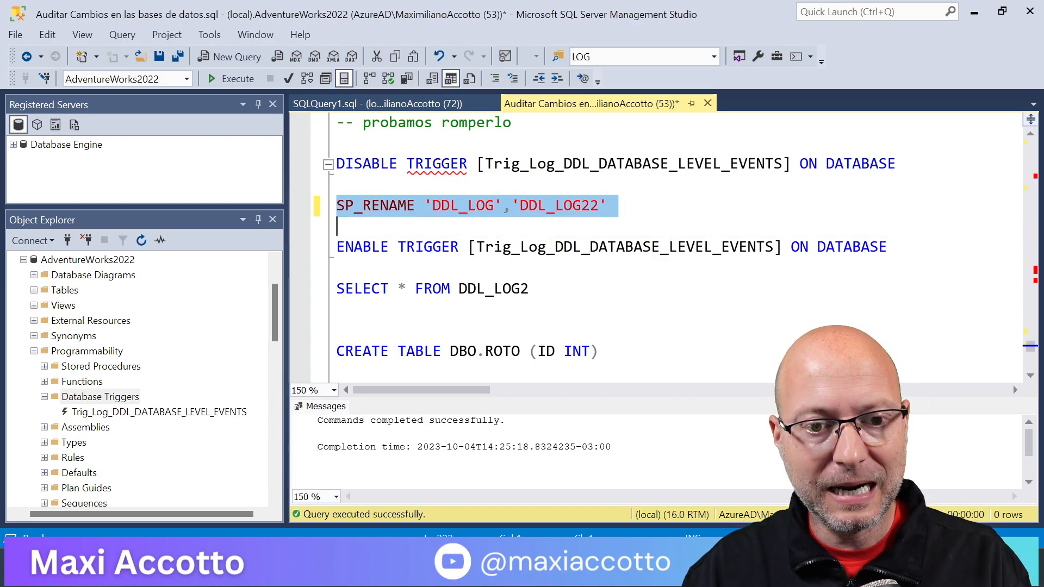
{"action": "key", "text": "F5"}
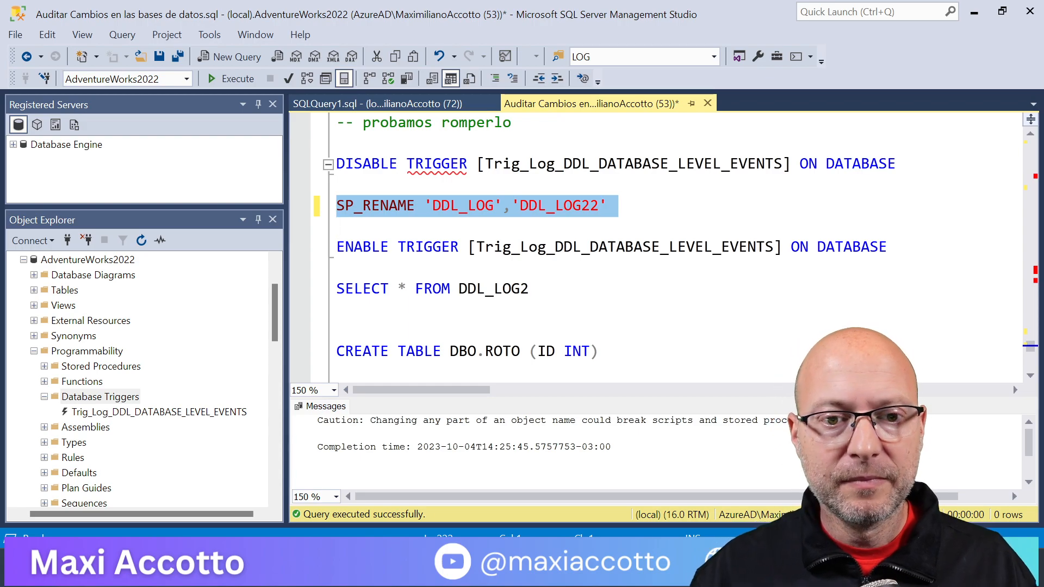
Change the query below ENABLE TRIGGER to SELECT * FROM DDL_LOG22, execute only that query, and hide the results
{"action": "left_click", "coordinate": [530, 289]}
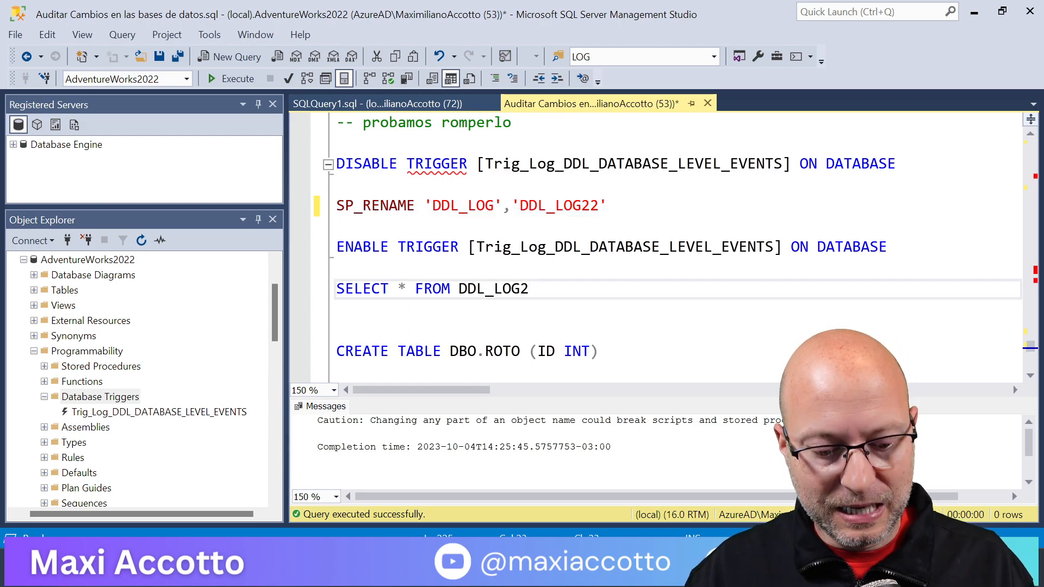
{"action": "type", "text": "2"}
{"action": "key", "text": "shift+Home"}
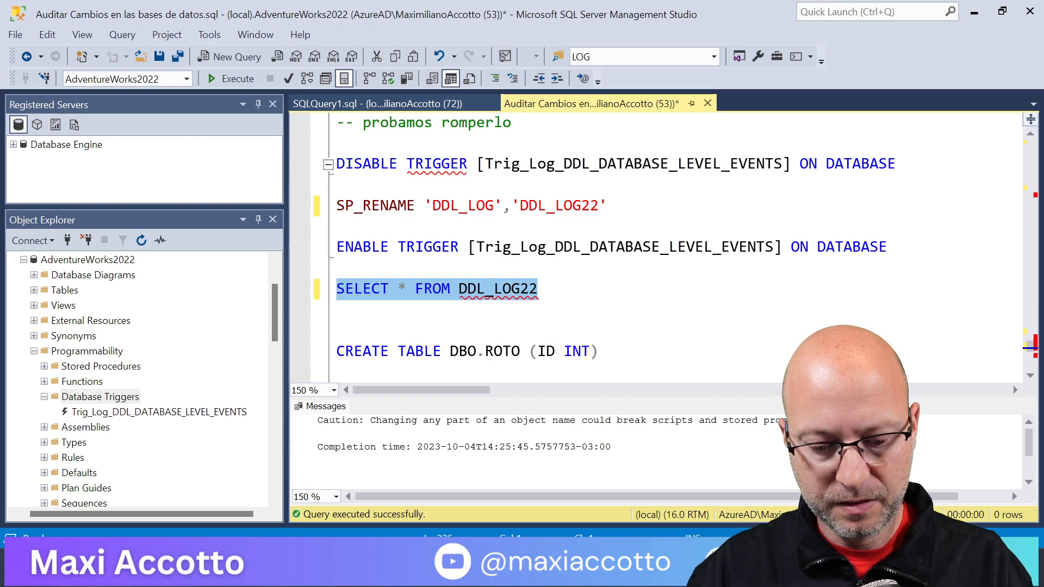
{"action": "key", "text": "F5"}
{"action": "key", "text": "ctrl+r"}
Execute only the SELECT * FROM DDL_LOG portion of the DDL_LOG22 query, leaving out the trailing 22, and hide the messages
{"action": "key", "text": "Left"}
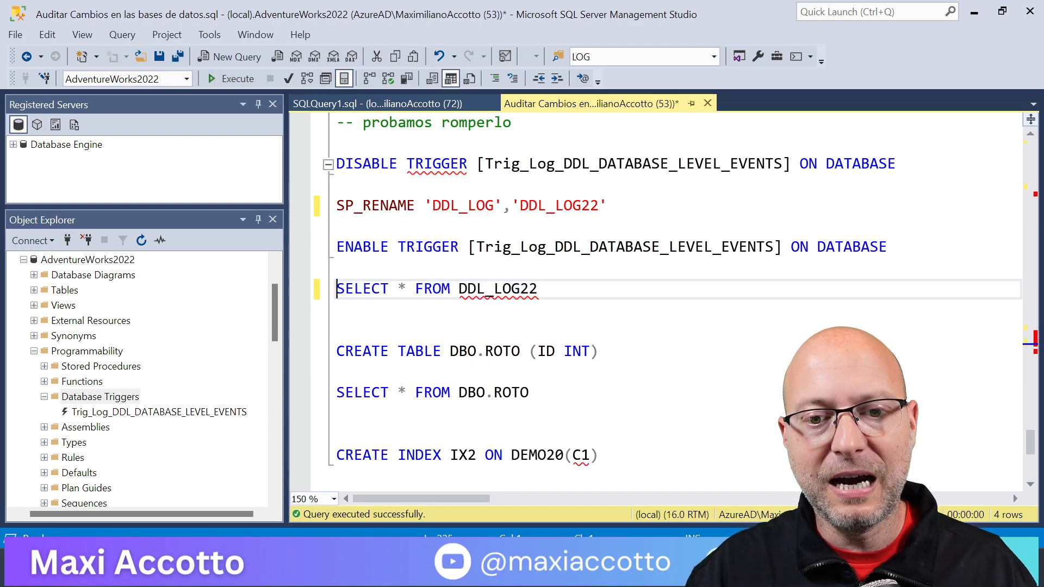
{"action": "key", "text": "shift+Right"}
{"action": "key", "text": "shift+Right"}
{"action": "key", "text": "shift+Right"}
{"action": "key", "text": "shift+Right"}
{"action": "key", "text": "shift+Right"}
{"action": "key", "text": "shift+Right"}
{"action": "key", "text": "shift+Right"}
{"action": "key", "text": "shift+Right"}
{"action": "key", "text": "shift+Right"}
{"action": "key", "text": "shift+Right"}
{"action": "key", "text": "shift+Right"}
{"action": "key", "text": "shift+Right"}
{"action": "key", "text": "shift+Right"}
{"action": "key", "text": "shift+Right"}
{"action": "key", "text": "shift+Right"}
{"action": "key", "text": "shift+Right"}
{"action": "key", "text": "shift+Right"}
{"action": "key", "text": "shift+Right"}
{"action": "key", "text": "shift+Right"}
{"action": "key", "text": "shift+Right"}
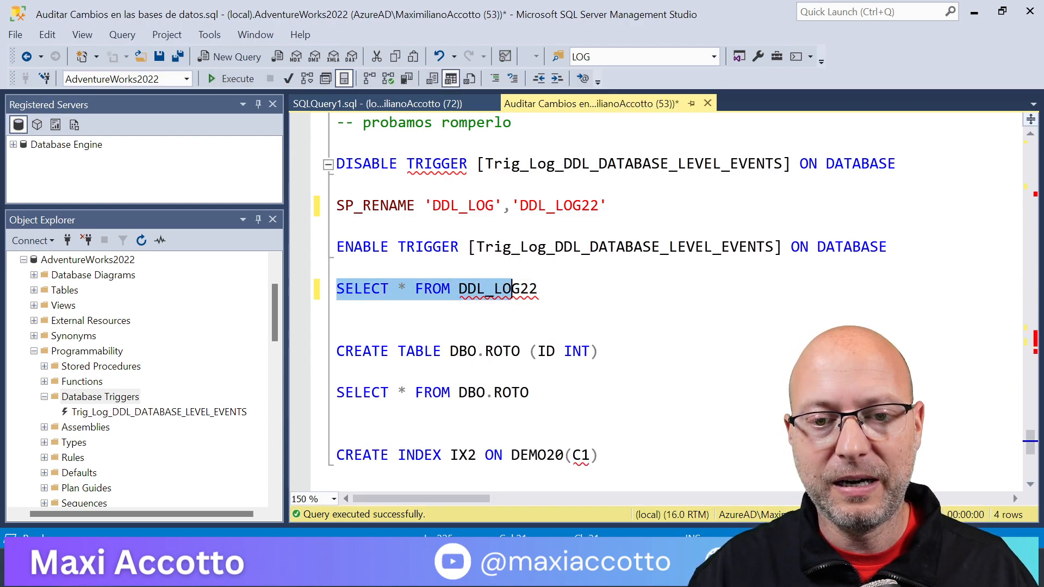
{"action": "key", "text": "F5"}
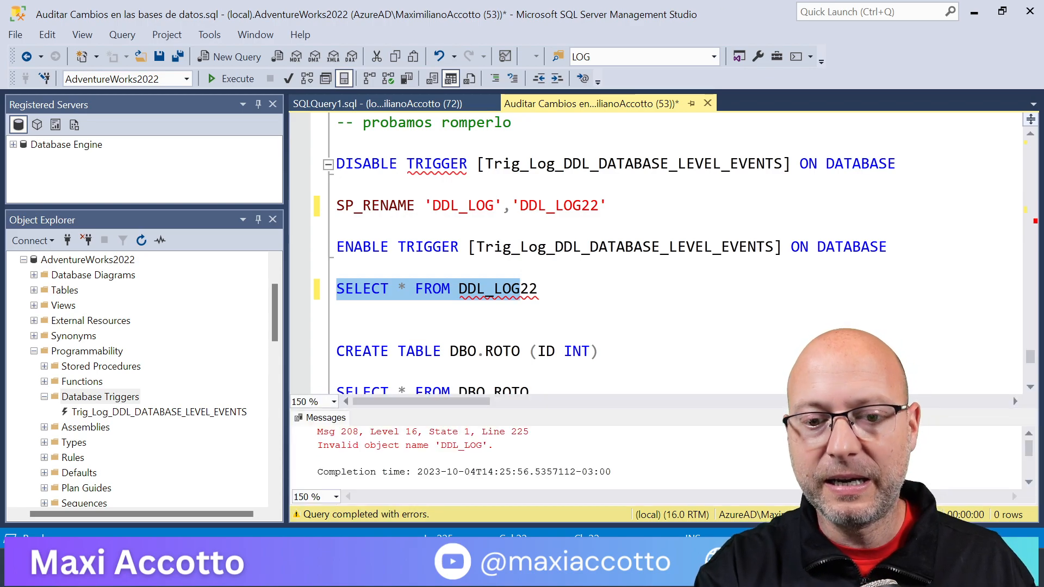
{"action": "key", "text": "ctrl+r"}
Enable Trig_Log_DDL_DATABASE_LEVEL_EVENTS on the database by executing only its ENABLE TRIGGER statement, and hide the messages
{"action": "key", "text": "Up"}
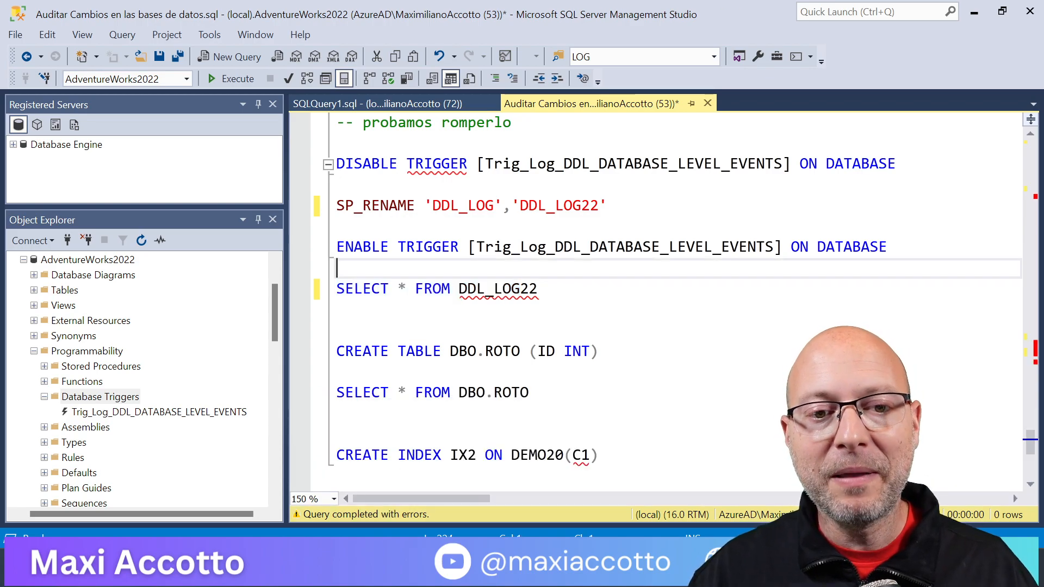
{"action": "key", "text": "shift+Up"}
{"action": "key", "text": "F5"}
{"action": "key", "text": "ctrl+r"}
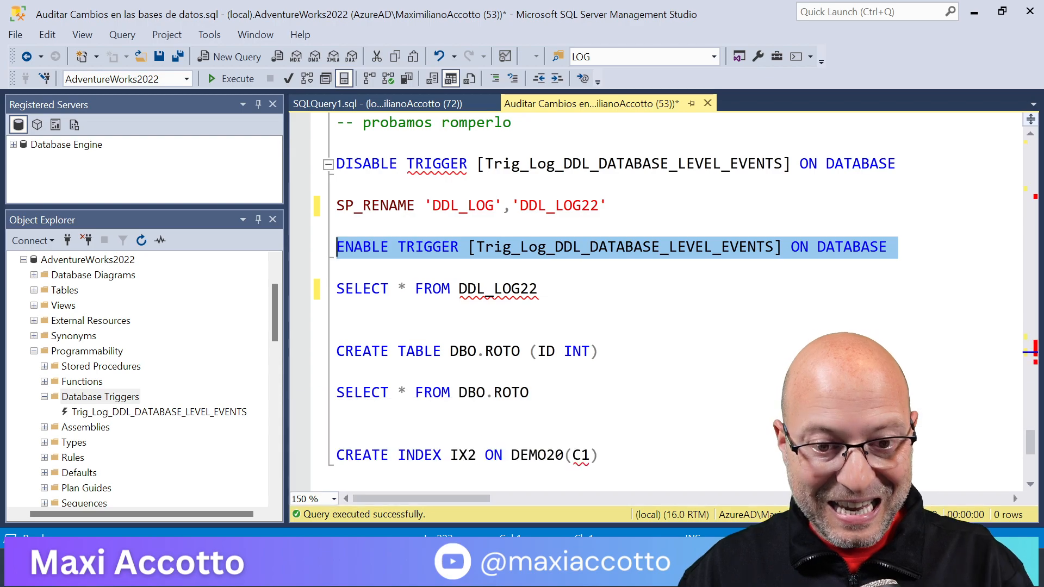
Change the table in the ROTO query to DBO.ROTO1, execute only that SELECT statement, and hide the messages
{"action": "key", "text": "Down"}
{"action": "key", "text": "Down"}
{"action": "key", "text": "Down"}
{"action": "key", "text": "Down"}
{"action": "scroll", "coordinate": [653, 304], "scroll_direction": "down", "scroll_amount": 1}
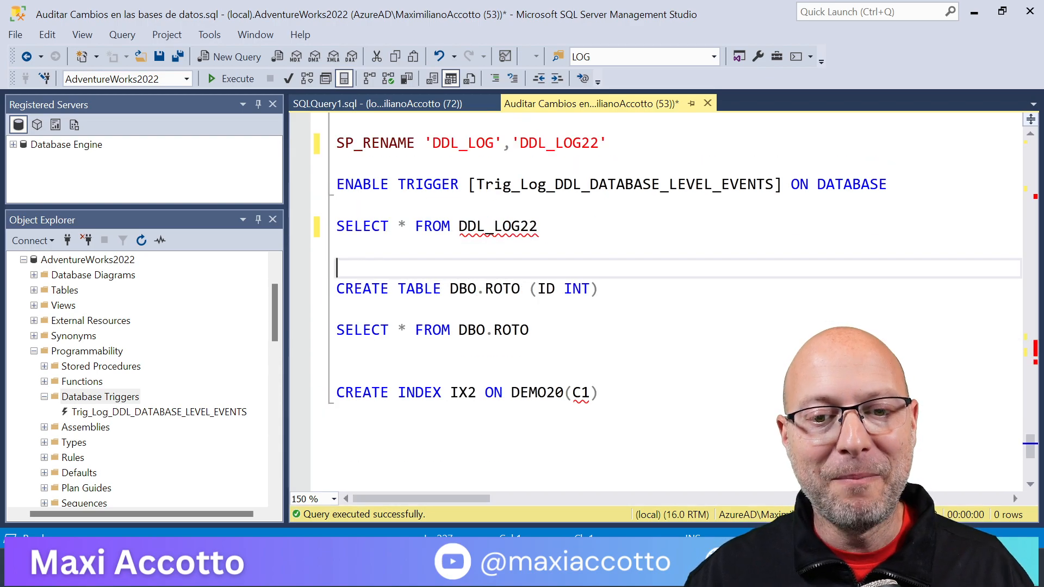
{"action": "left_click", "coordinate": [530, 330]}
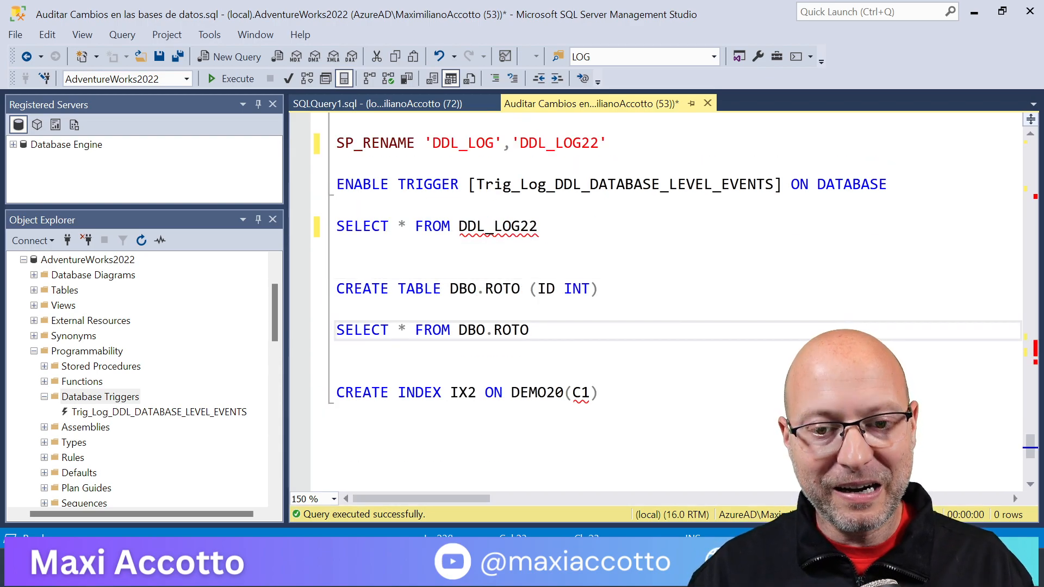
{"action": "type", "text": "1"}
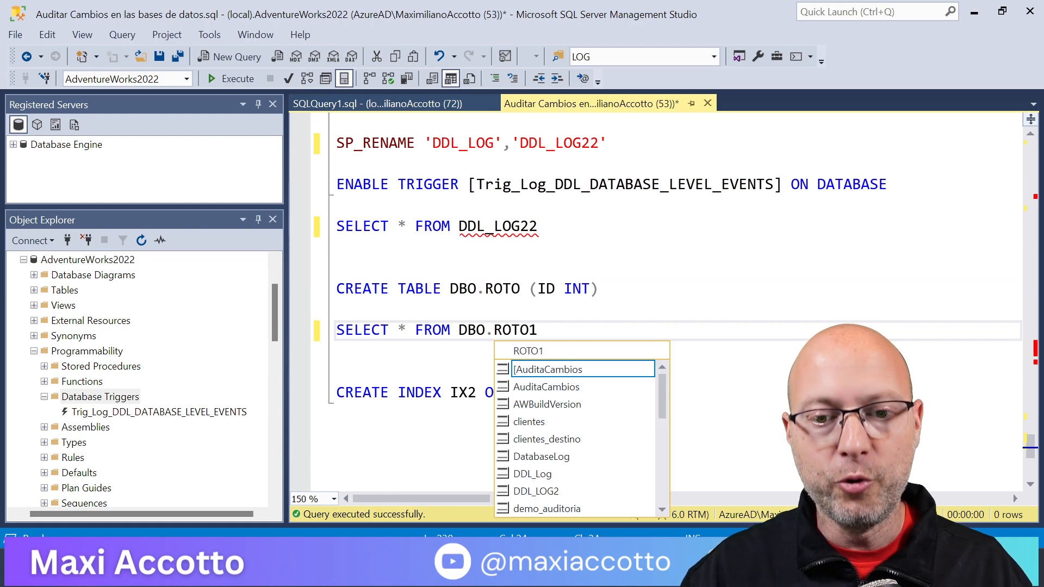
{"action": "key", "text": "Escape"}
{"action": "left_click", "coordinate": [337, 310]}
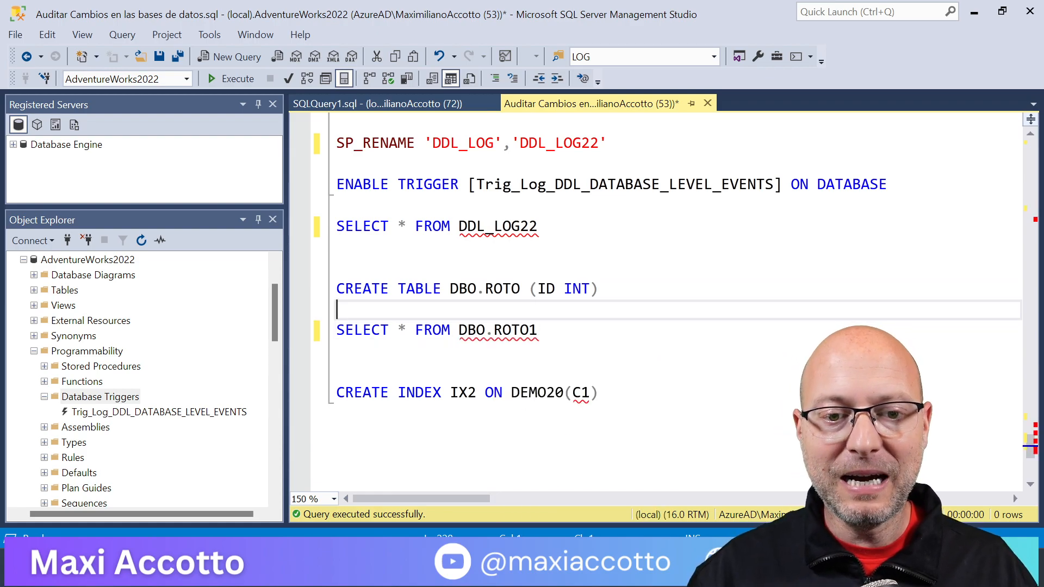
{"action": "left_click", "coordinate": [539, 331]}
{"action": "key", "text": "shift+Home"}
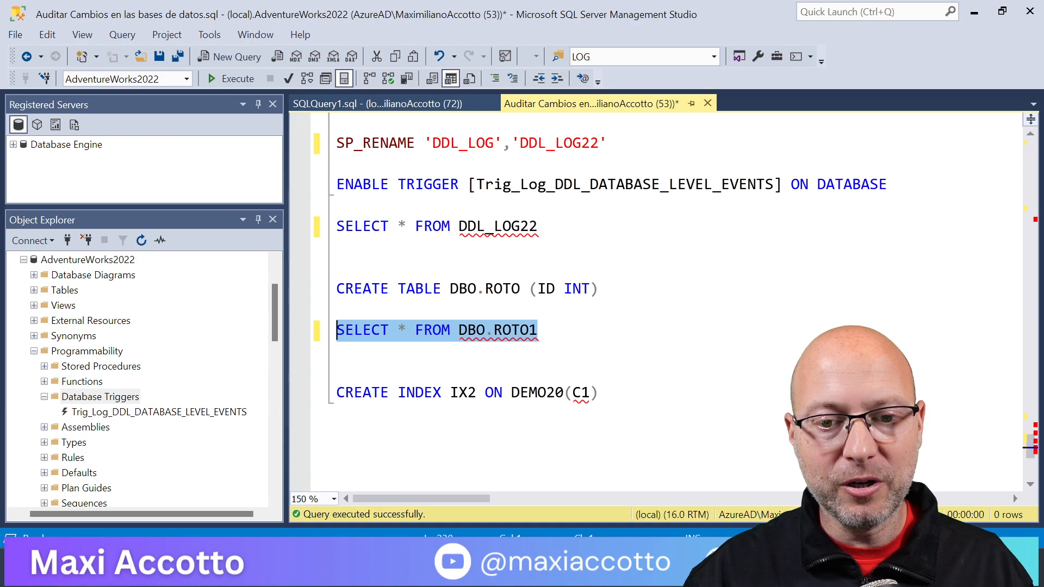
{"action": "key", "text": "F5"}
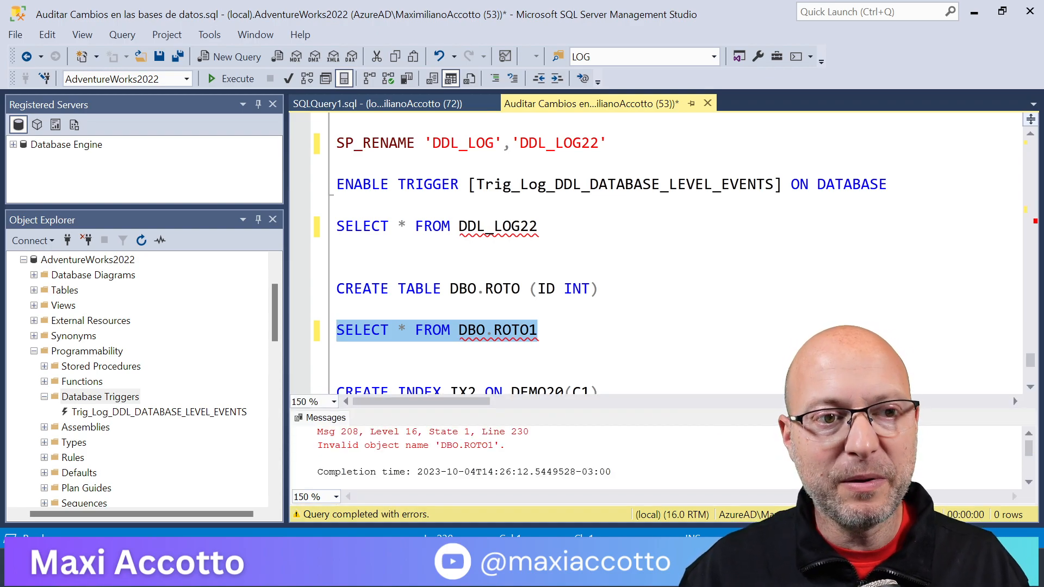
{"action": "key", "text": "ctrl+r"}
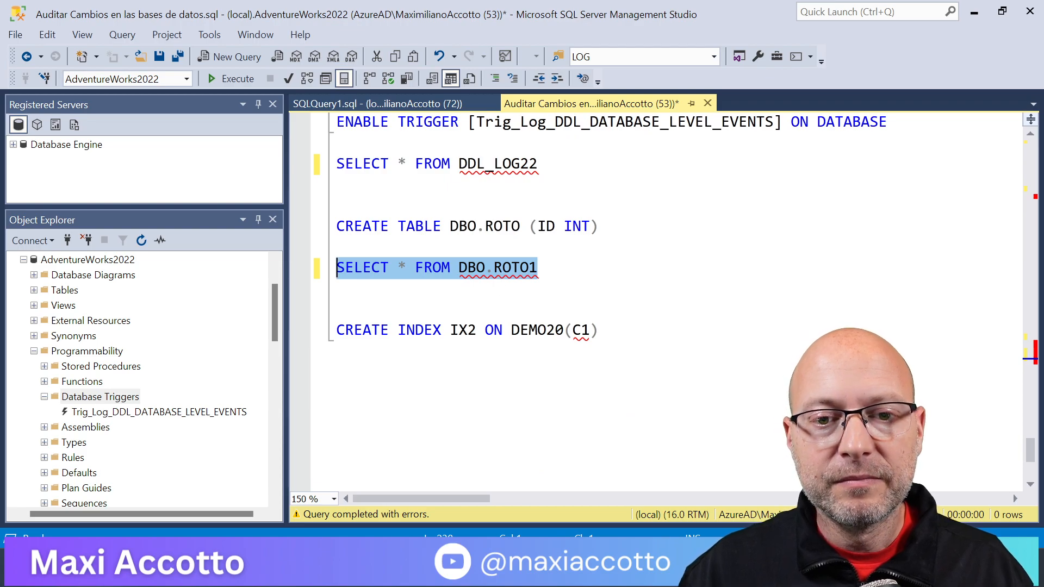
Change the CREATE TABLE statement's table name to DBO.ROTO1, execute only that statement, and examine its output in an enlarged message area before hiding it
{"action": "left_click", "coordinate": [520, 226]}
{"action": "type", "text": "1"}
{"action": "key", "text": "End"}
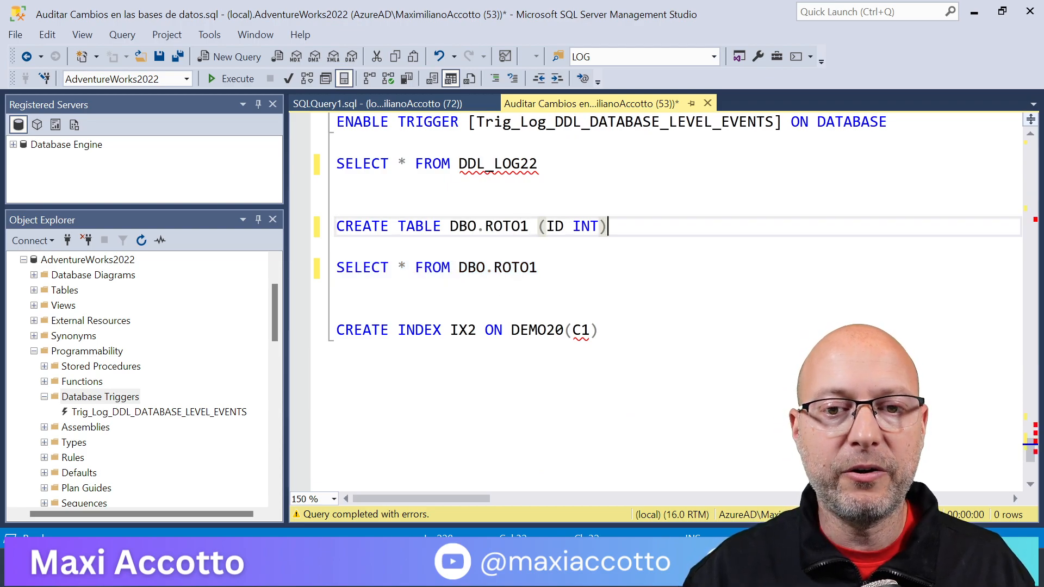
{"action": "key", "text": "shift+Home"}
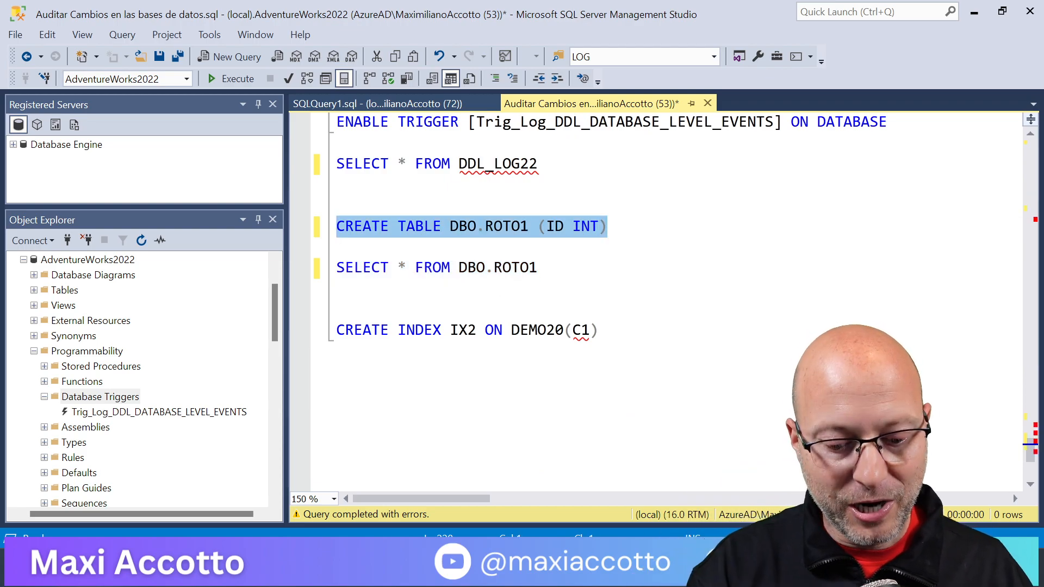
{"action": "key", "text": "F5"}
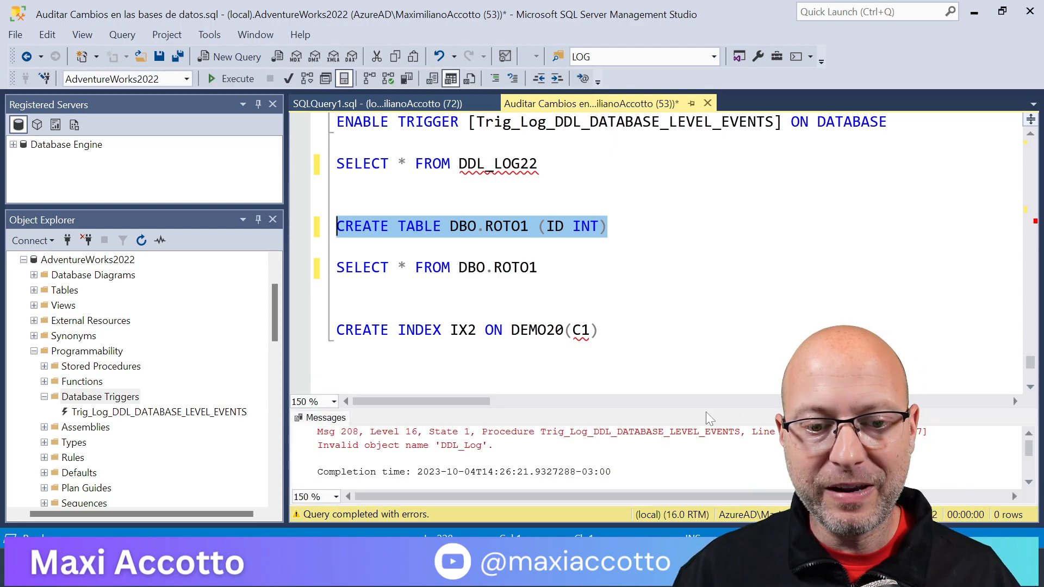
{"action": "left_click_drag", "start_coordinate": [697, 408], "coordinate": [695, 270]}
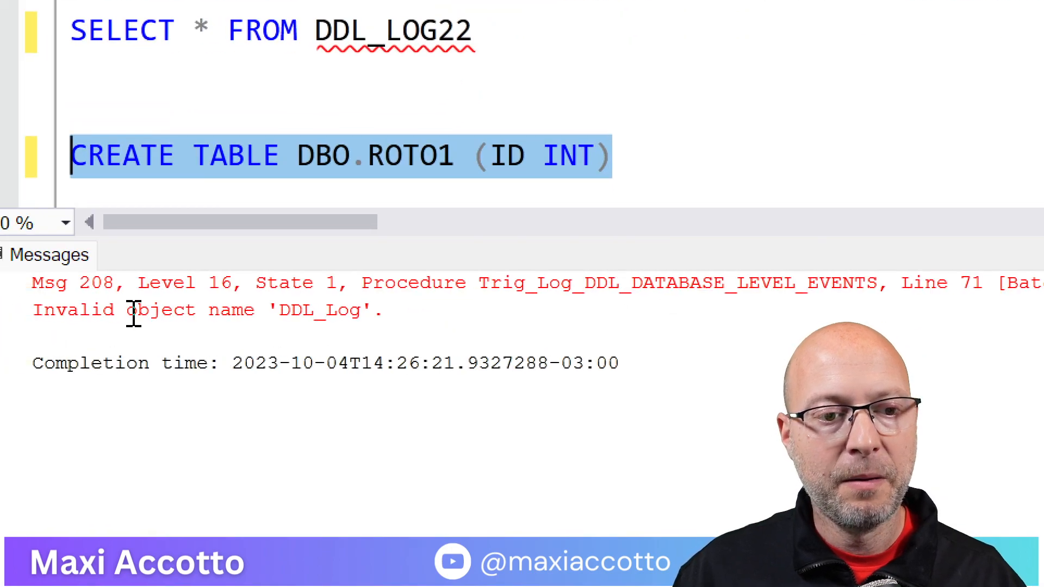
{"action": "left_click_drag", "start_coordinate": [203, 310], "coordinate": [505, 315]}
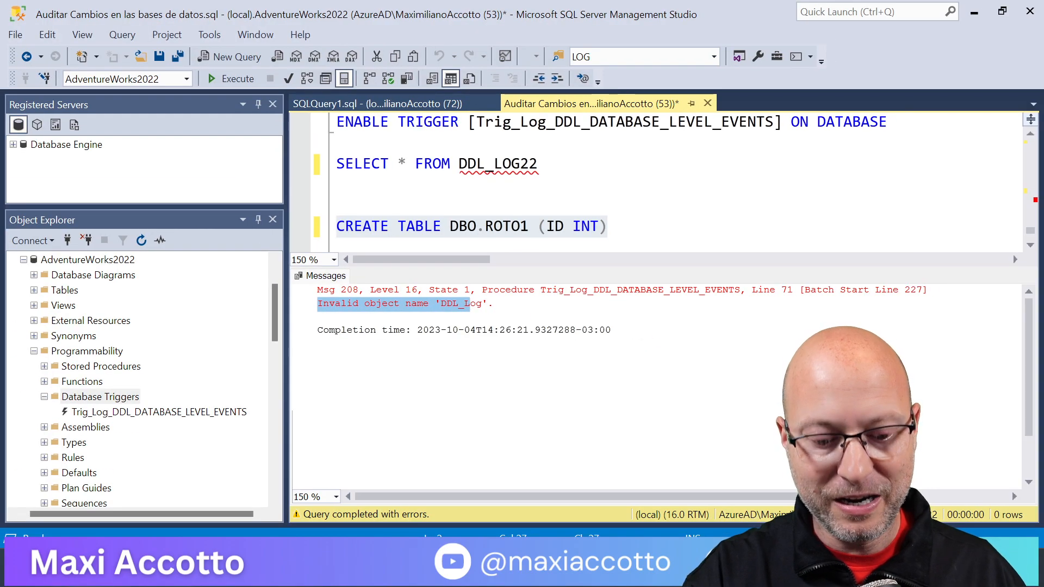
{"action": "key", "text": "ctrl+r"}
Check whether table DBO.ROTO1 exists by executing only SELECT * FROM DBO.ROTO1, and hide the results
{"action": "key", "text": "Down"}
{"action": "key", "text": "Down"}
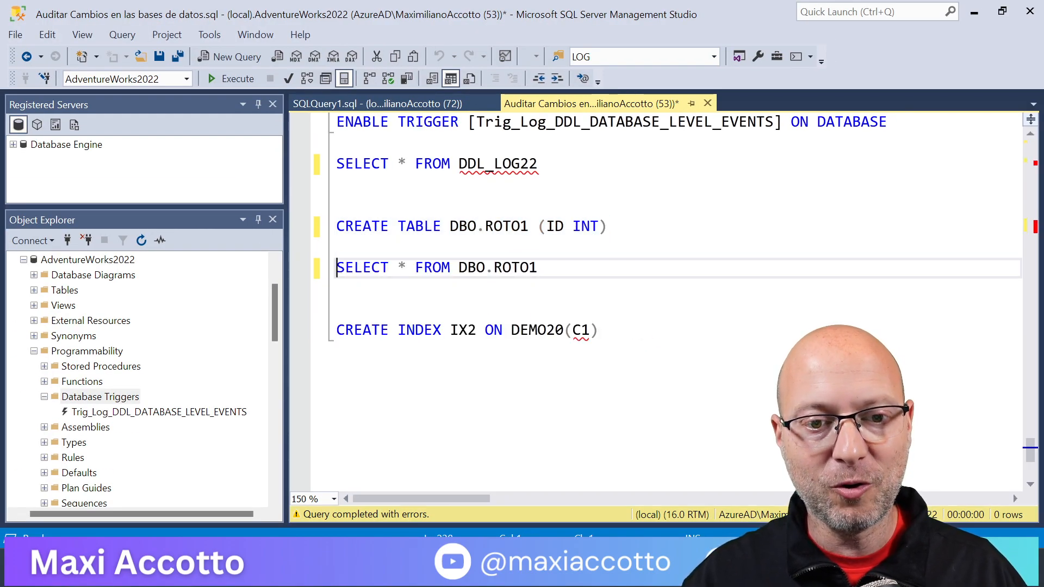
{"action": "key", "text": "shift+Down"}
{"action": "key", "text": "F5"}
{"action": "key", "text": "F5"}
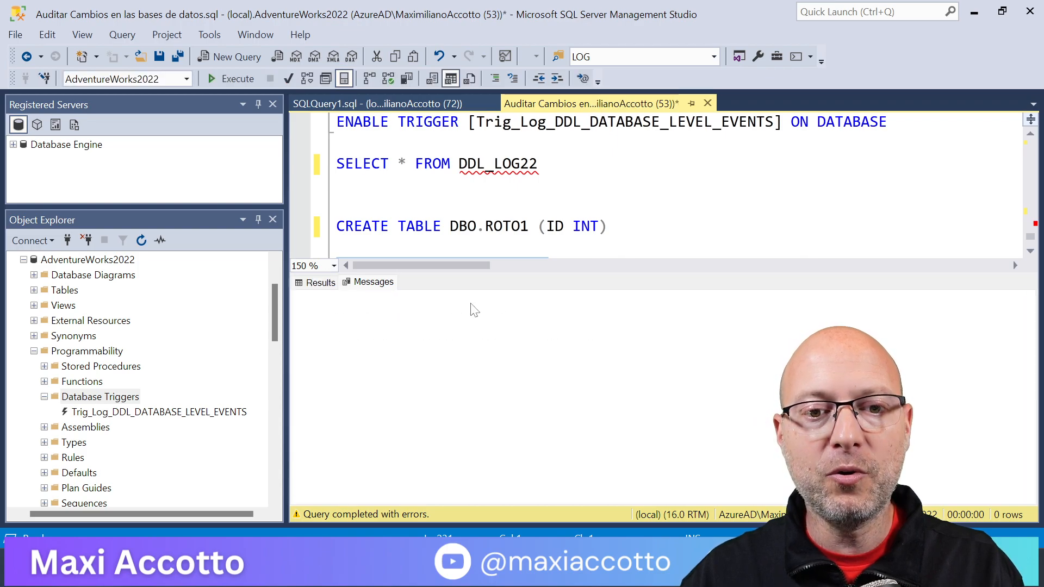
{"action": "key", "text": "ctrl+r"}
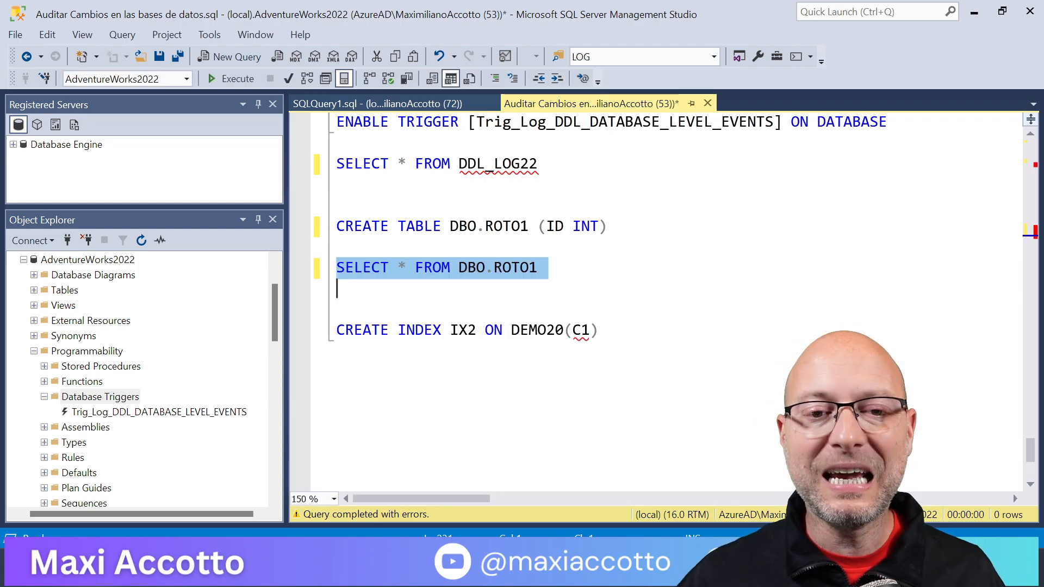